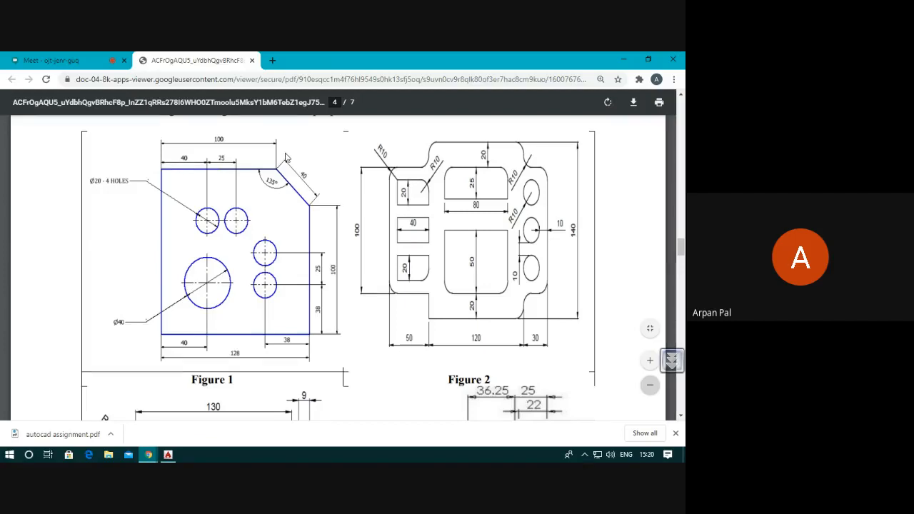
Switch from the assignment PDF to the empty AutoCAD drawing
click(170, 455)
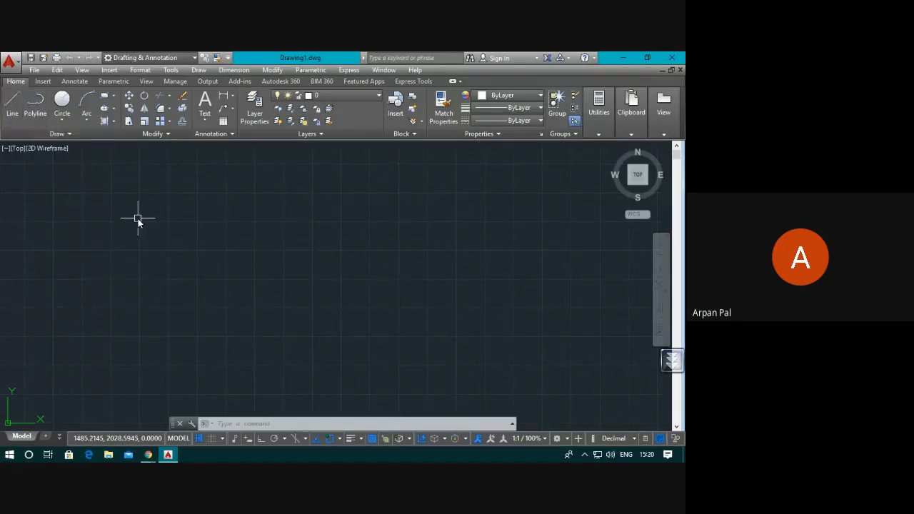
text(l)
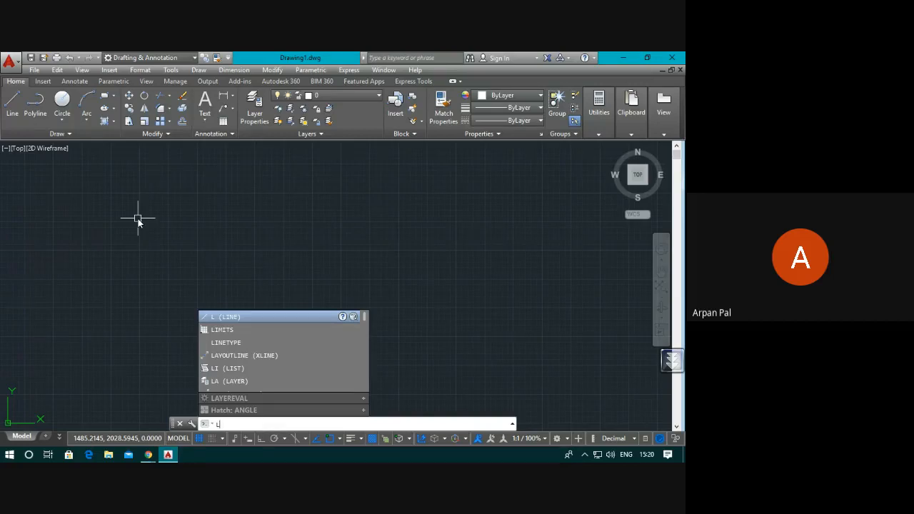
key(Return)
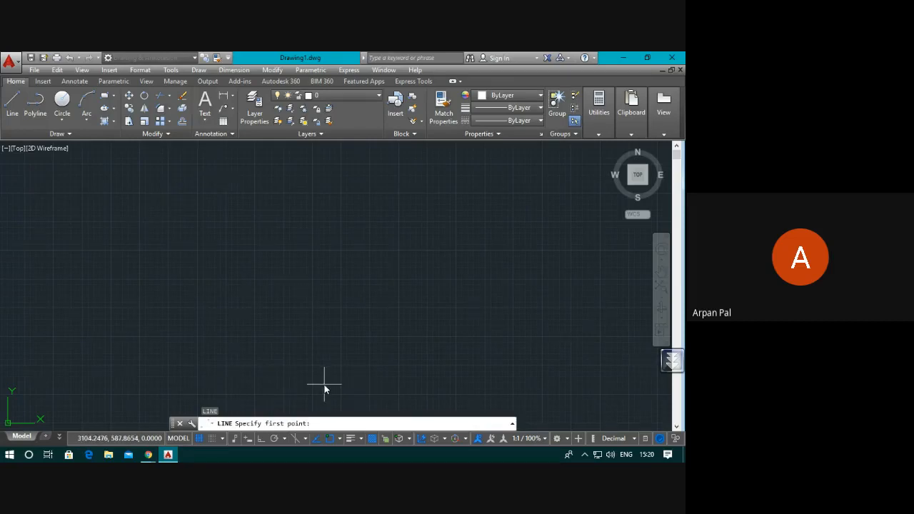
key(Escape)
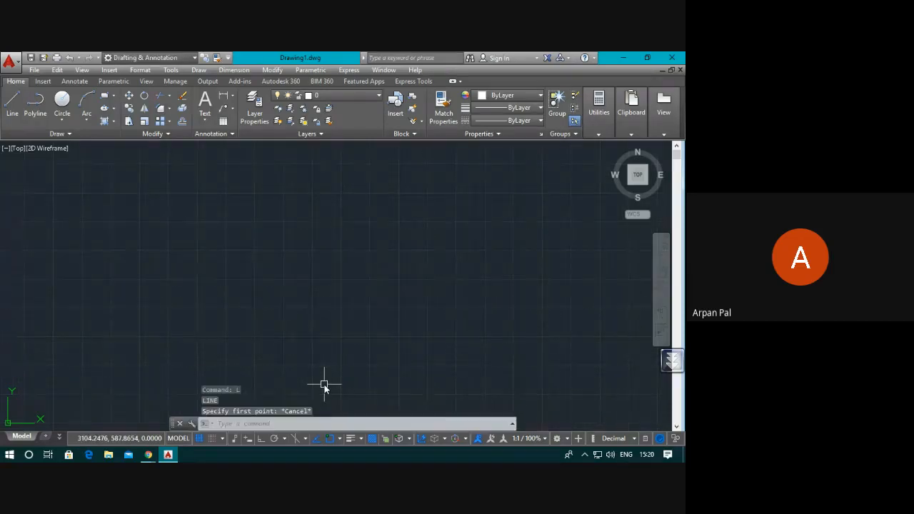
Set the drawing units' length precision to 0, with no decimal places
text(un)
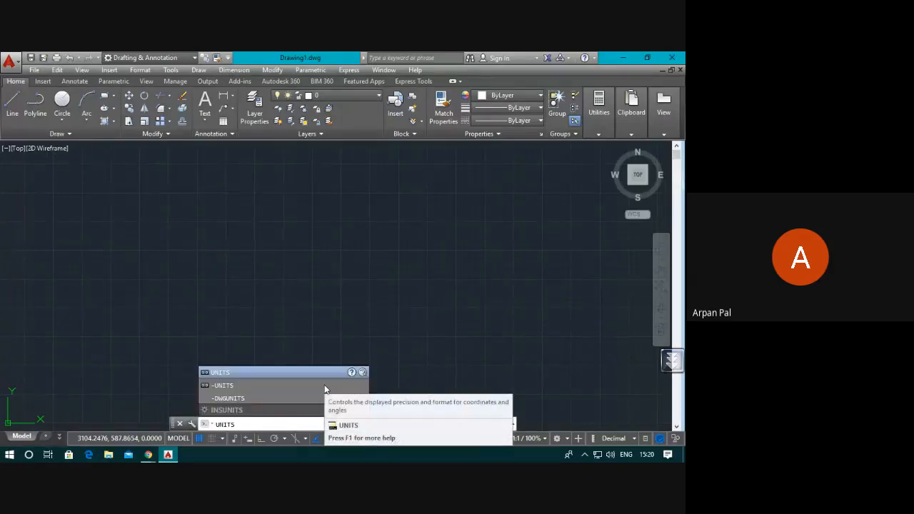
key(Return)
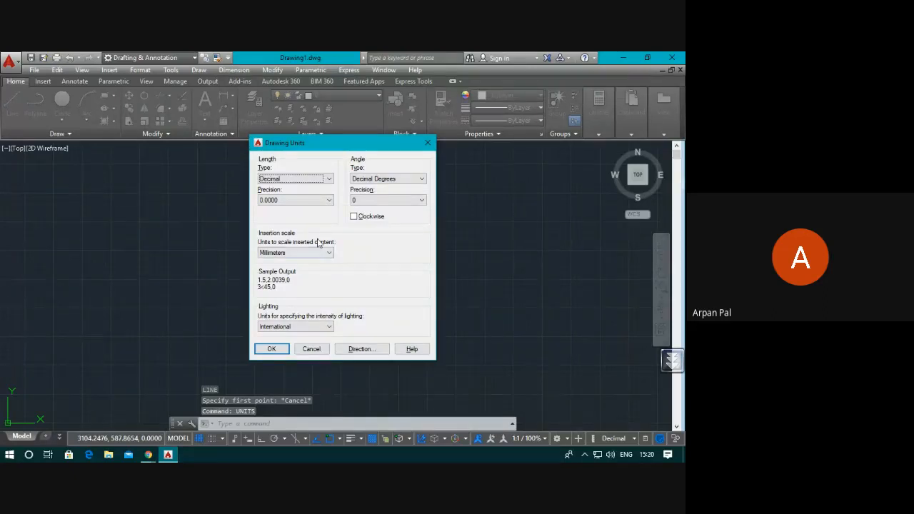
click(299, 203)
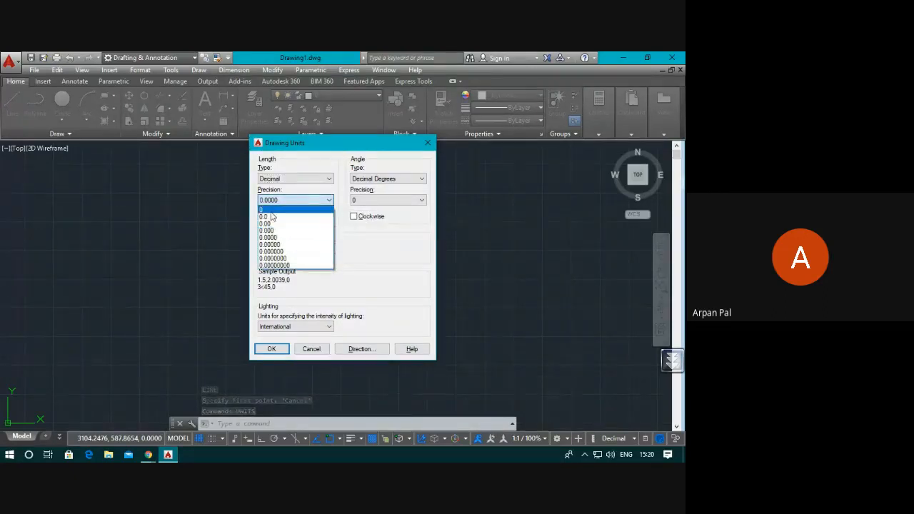
click(274, 211)
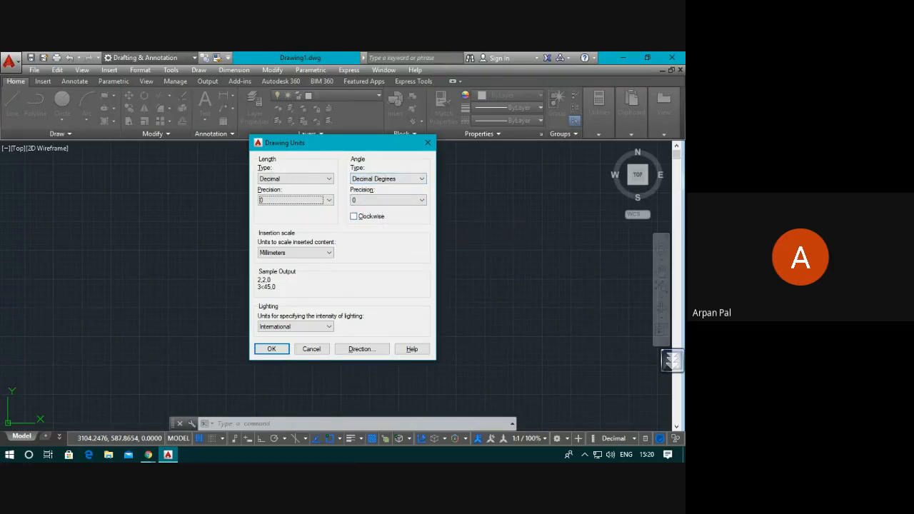
click(271, 349)
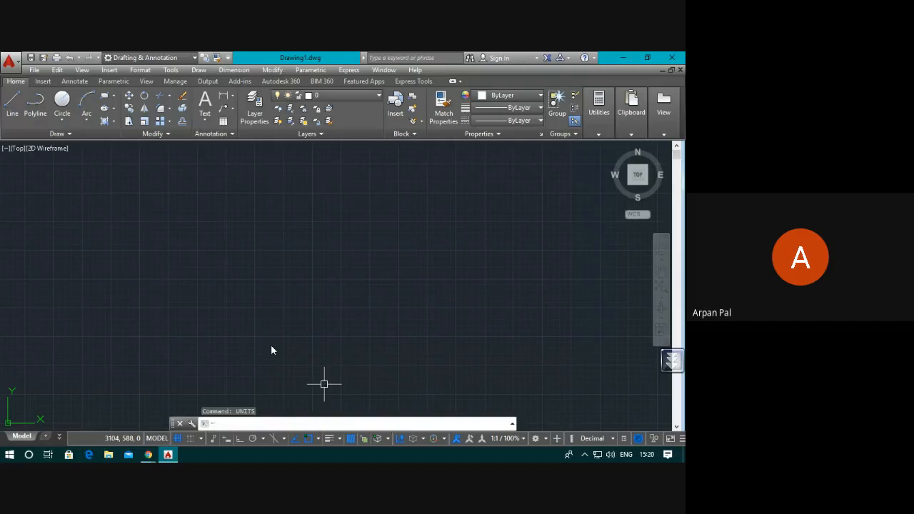
Check Figure 1 in the assignment PDF and, with Ortho on, draw its top edge as a horizontal line 100 units long to the right
click(10, 106)
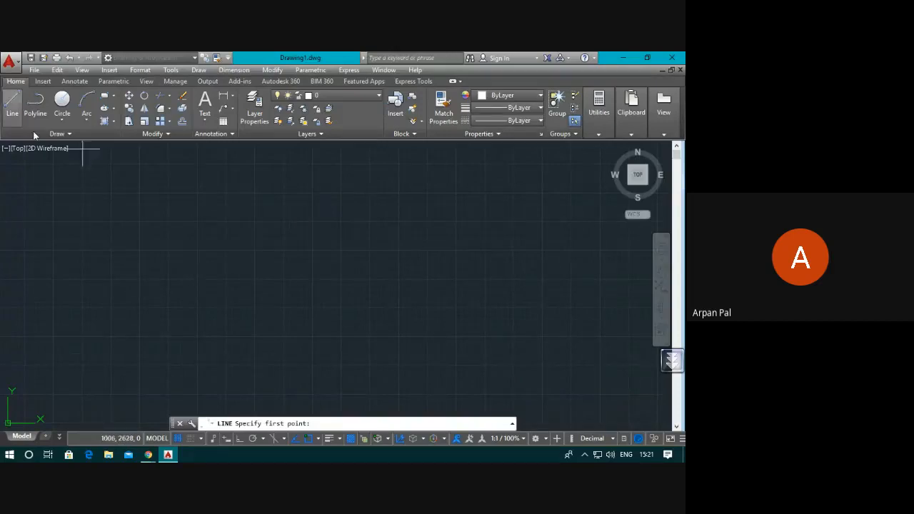
click(193, 223)
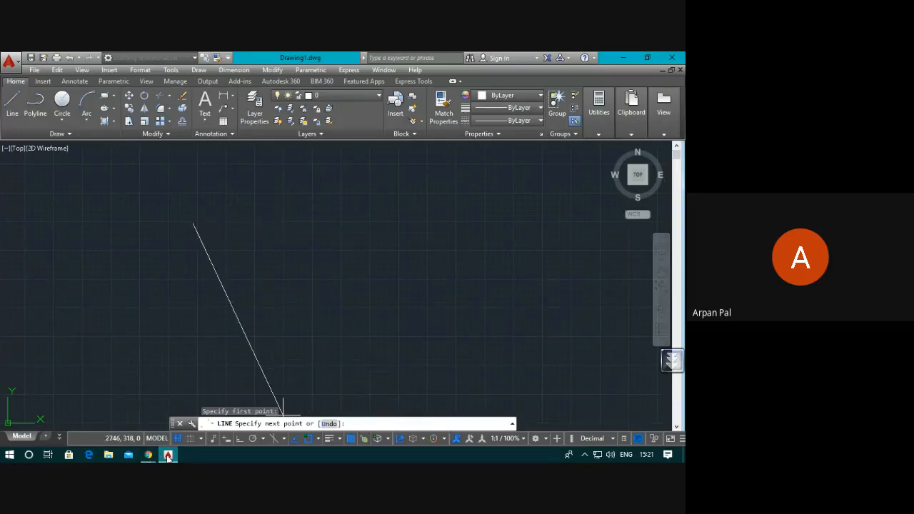
mouse_move(148, 455)
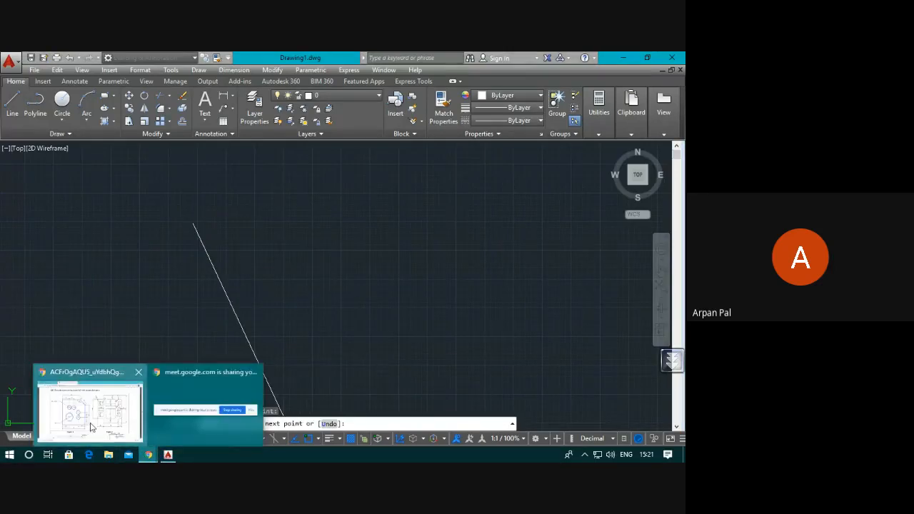
click(91, 427)
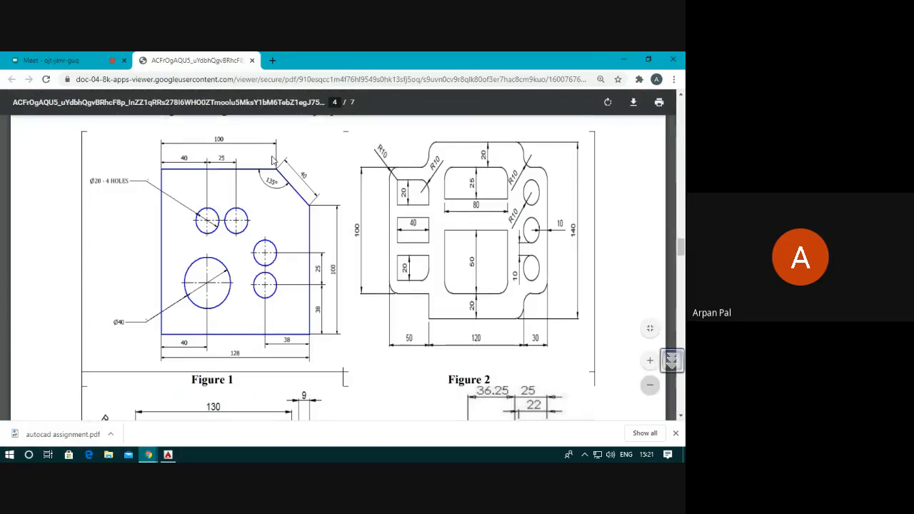
click(169, 455)
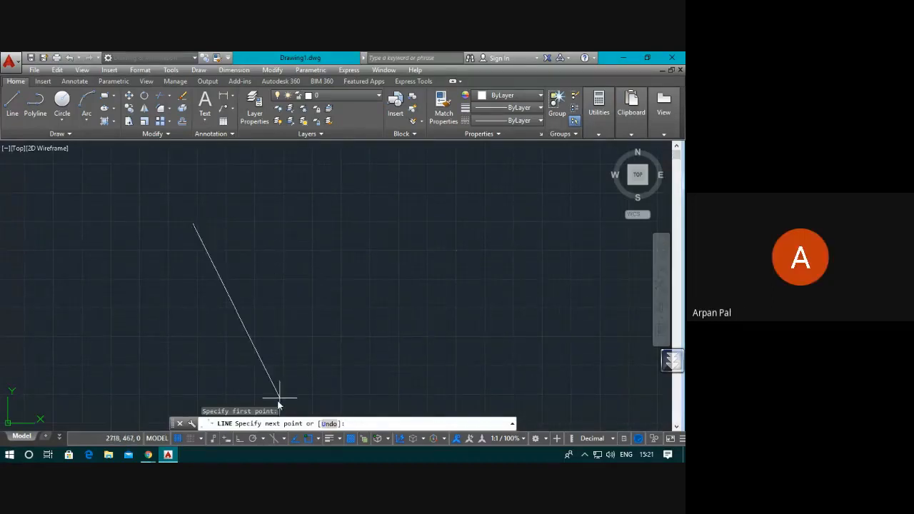
click(239, 438)
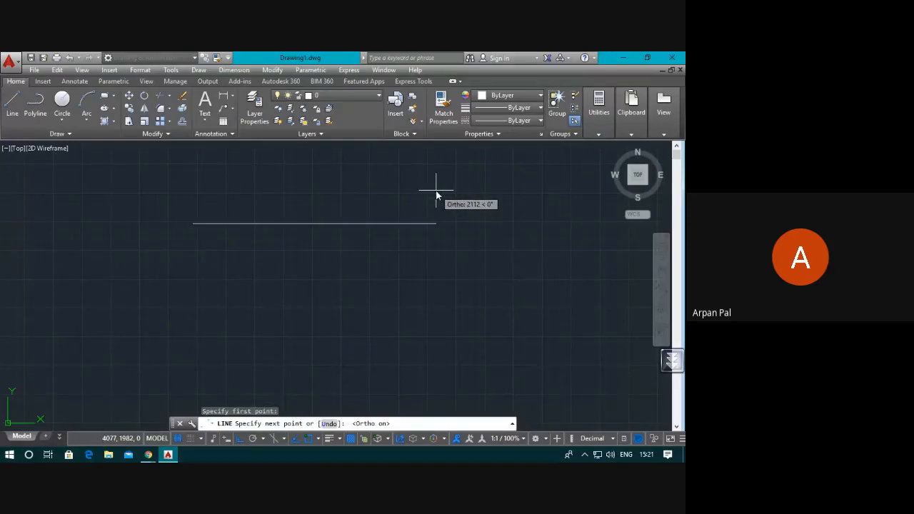
text(10)
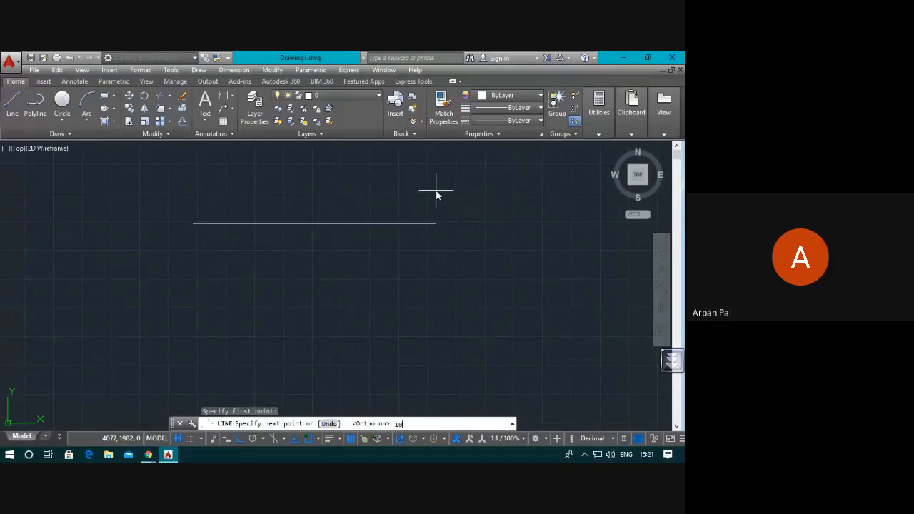
text(0)
key(Return)
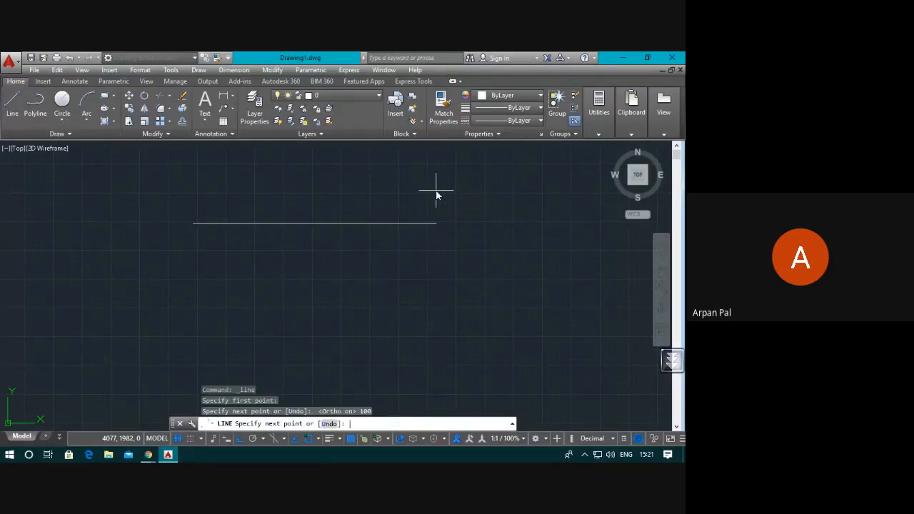
Turn Ortho off to continue the line at an angle from the right end of the top edge
scroll(170, 250, up, 2)
scroll(224, 206, up, 3)
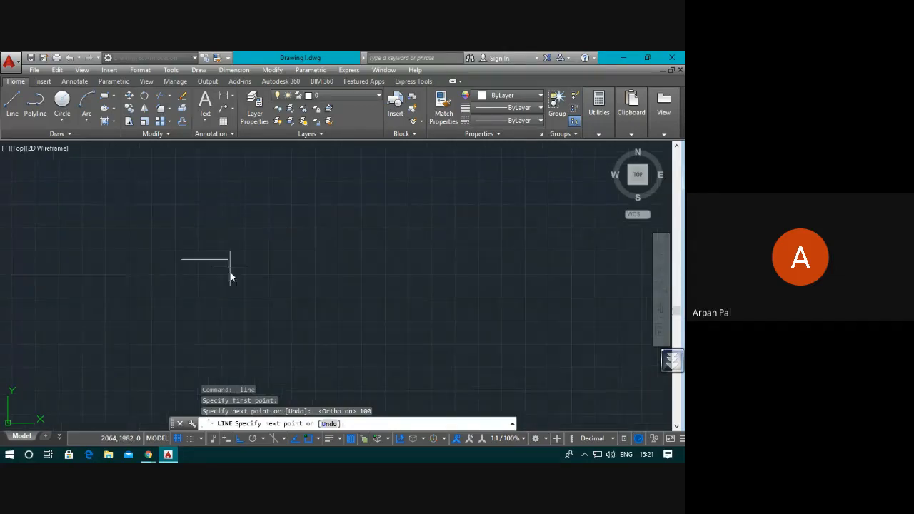
scroll(219, 291, up, 2)
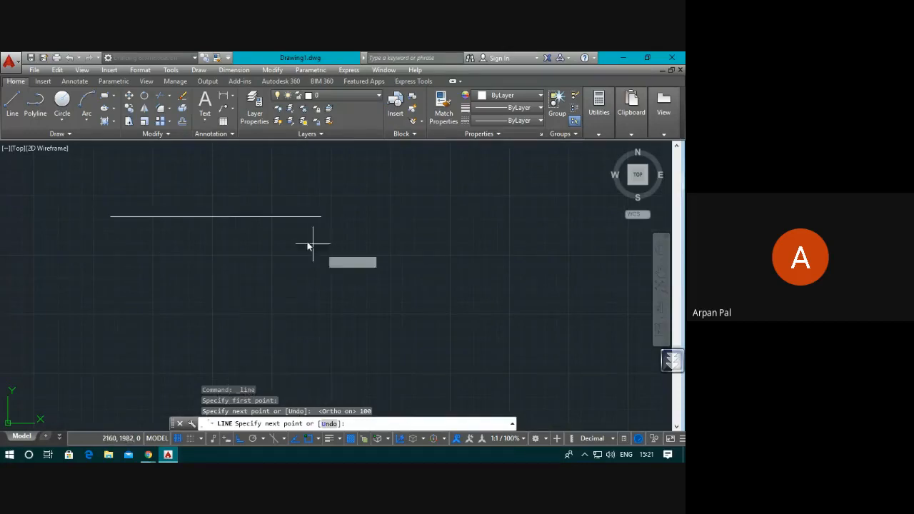
click(240, 437)
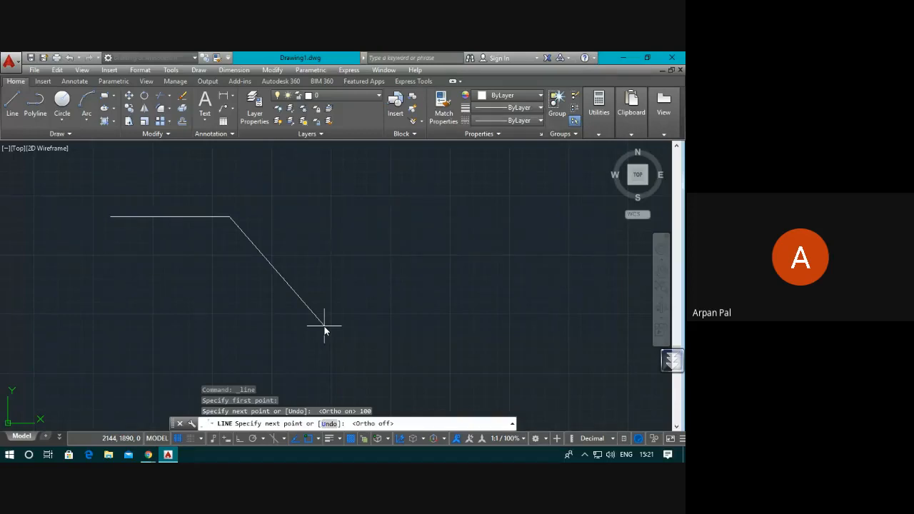
mouse_move(148, 457)
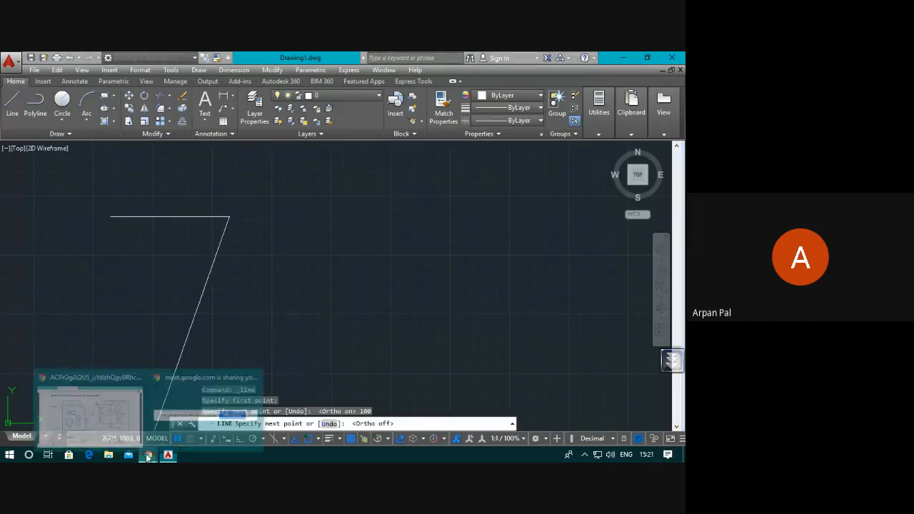
click(100, 411)
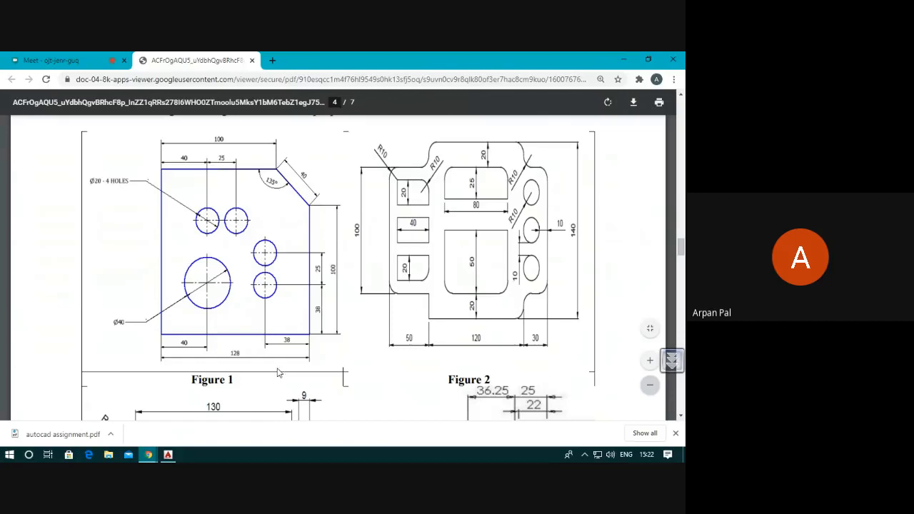
click(168, 455)
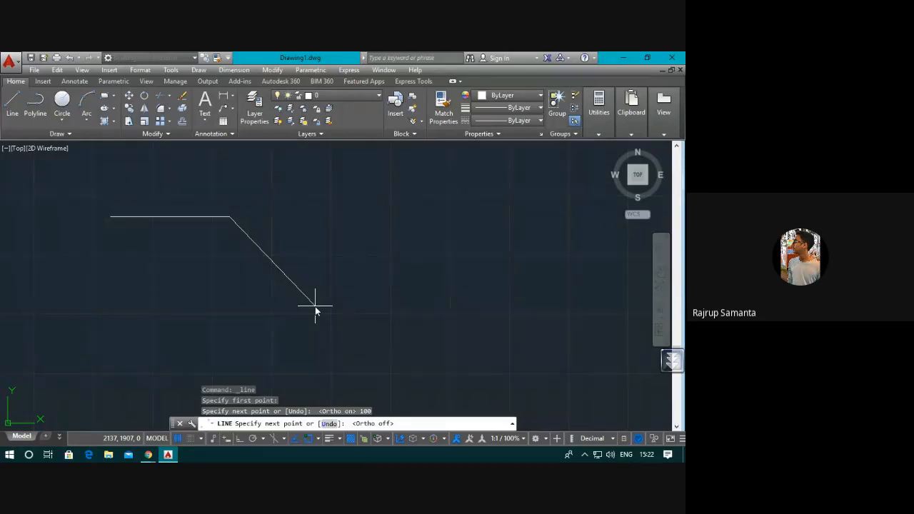
text(@)
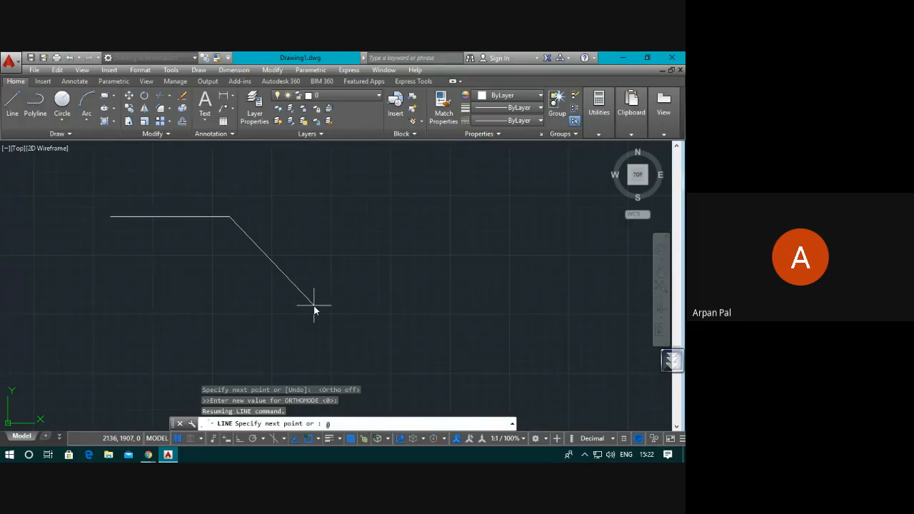
mouse_move(148, 455)
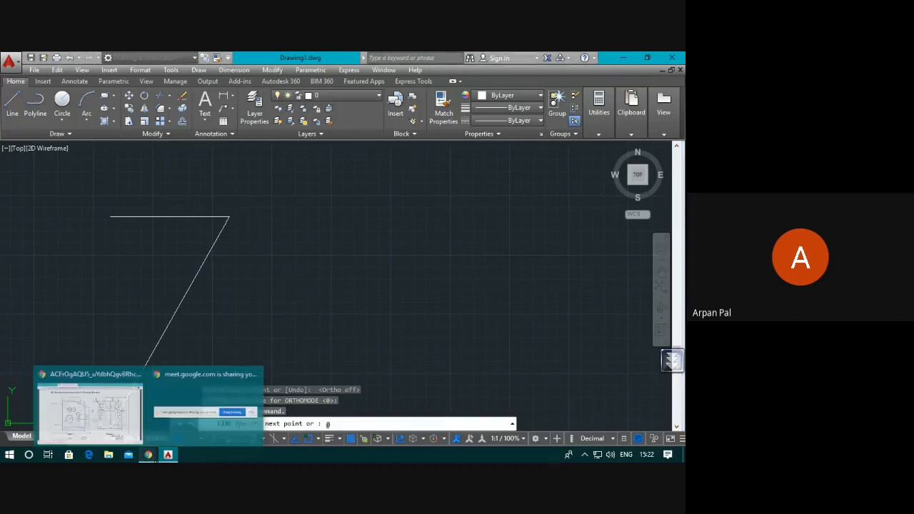
click(96, 411)
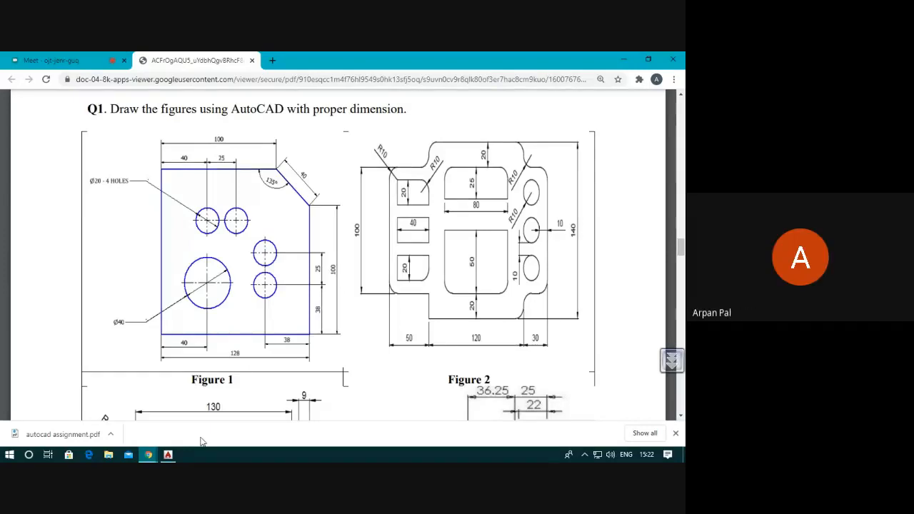
click(168, 455)
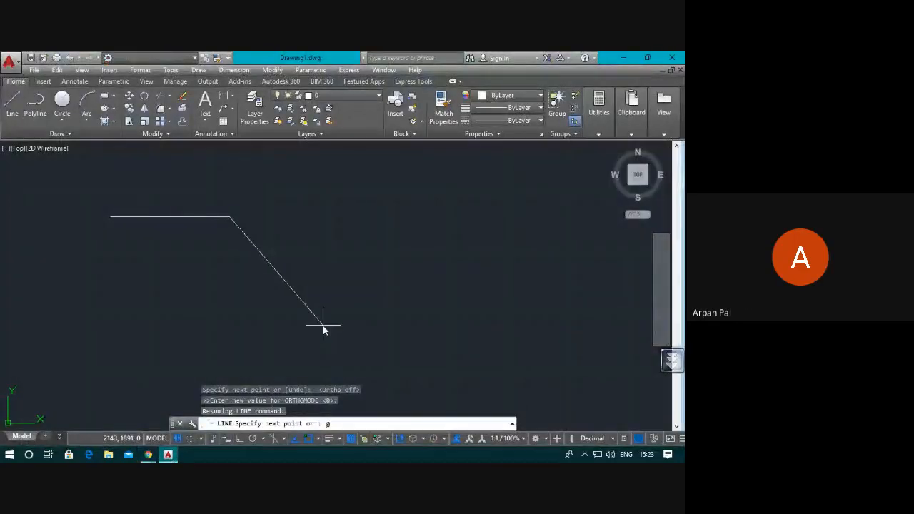
text(@40)
text(<)
text(135)
key(Return)
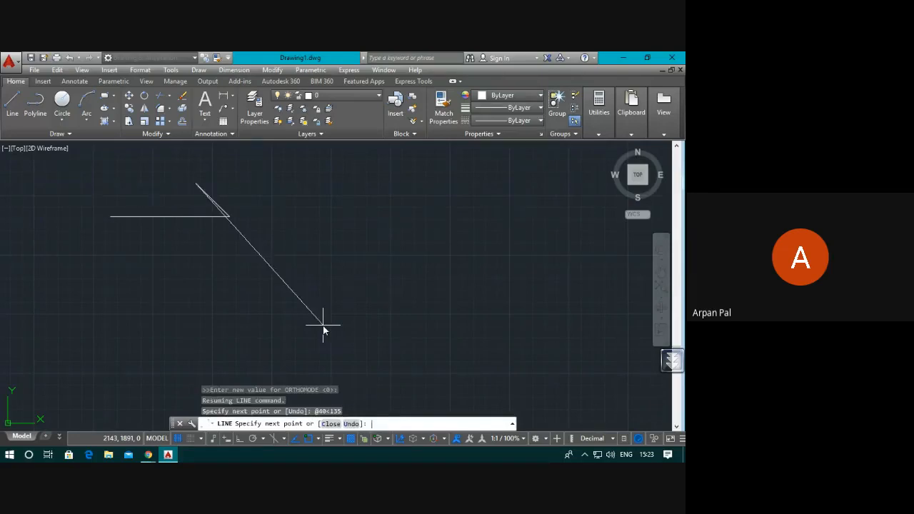
key(Escape)
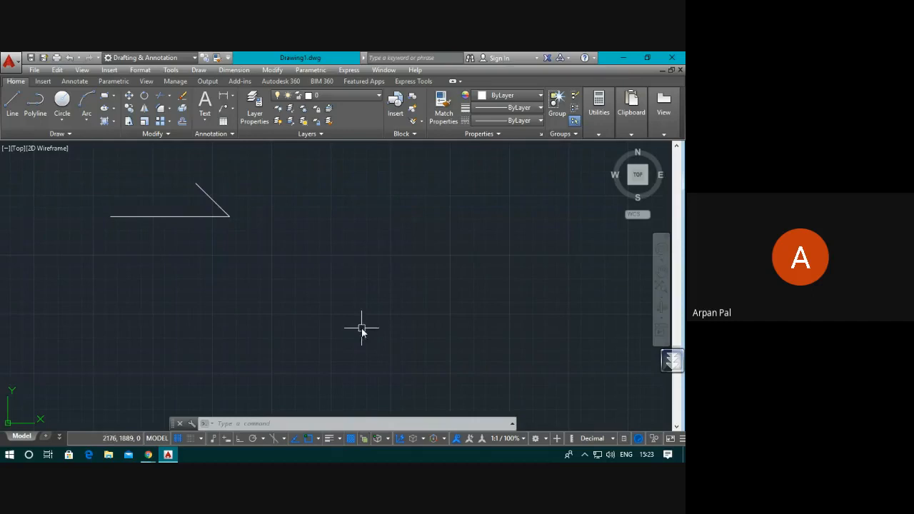
Erase the slanted line attached to the right end of the top edge
click(204, 196)
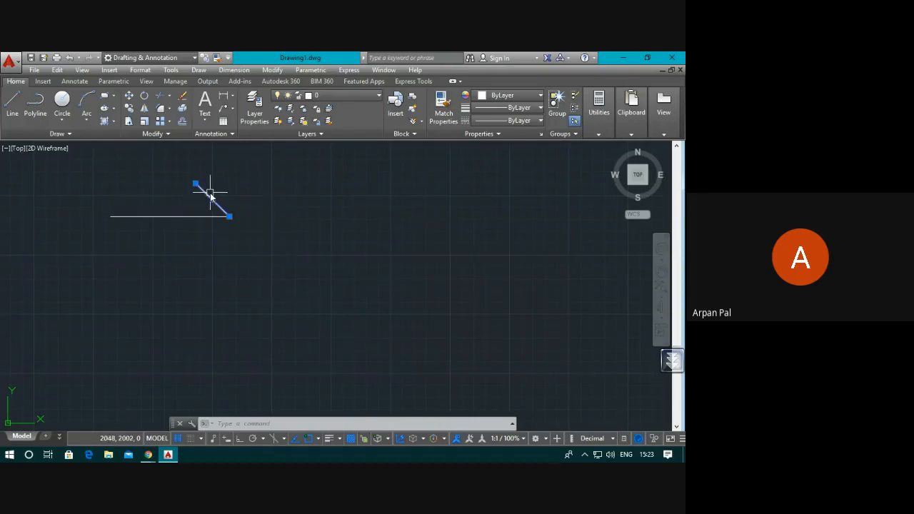
key(Delete)
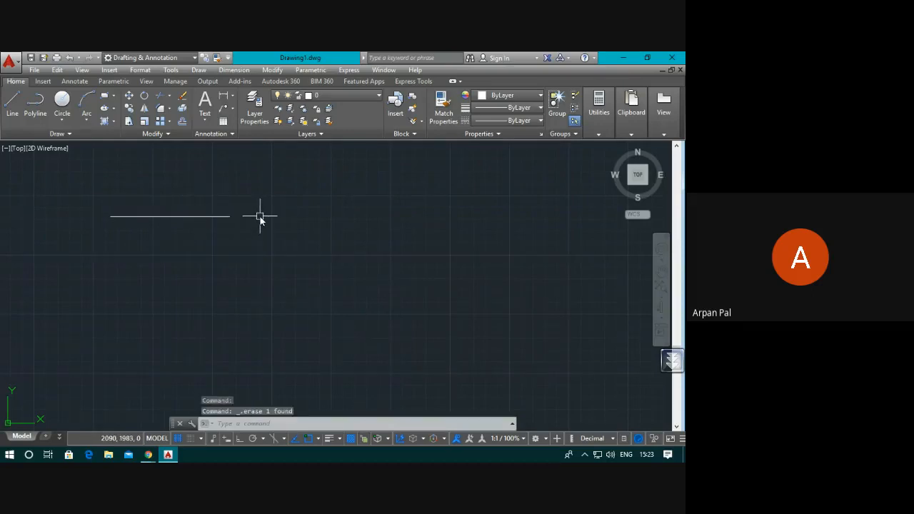
click(12, 108)
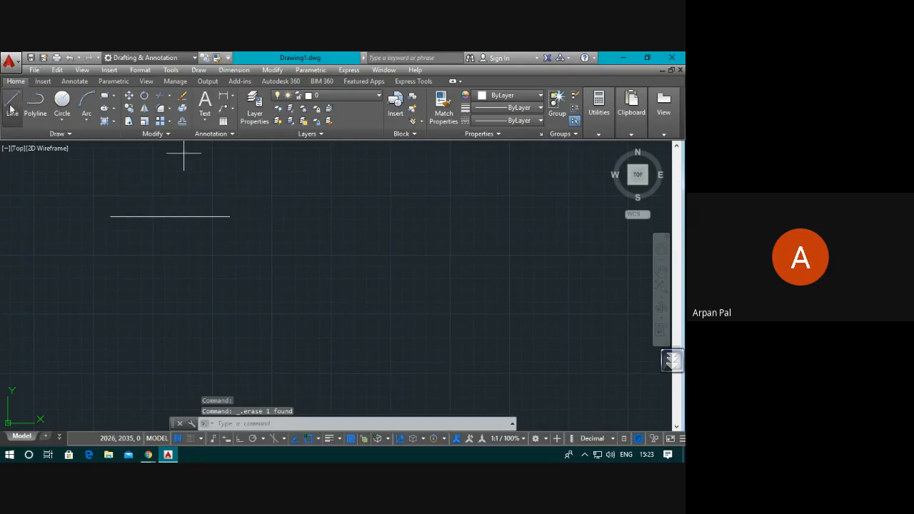
click(229, 216)
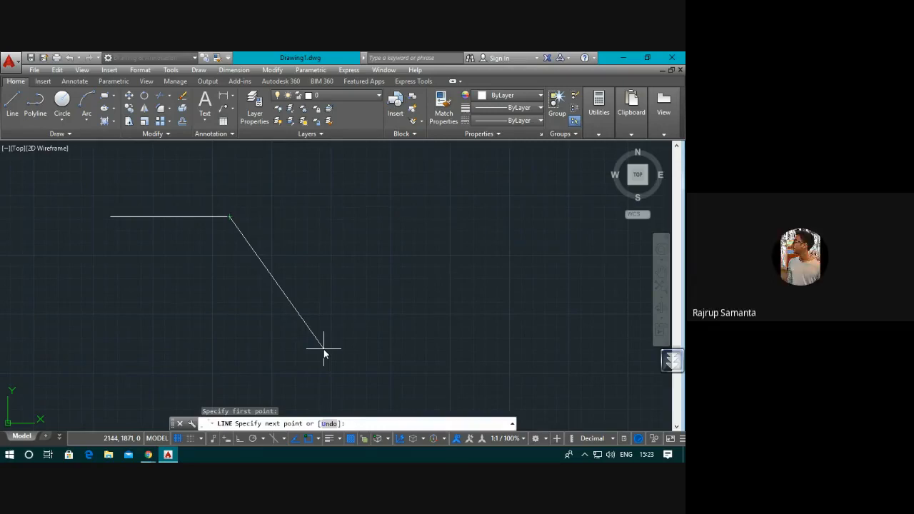
key(F8)
text(@)
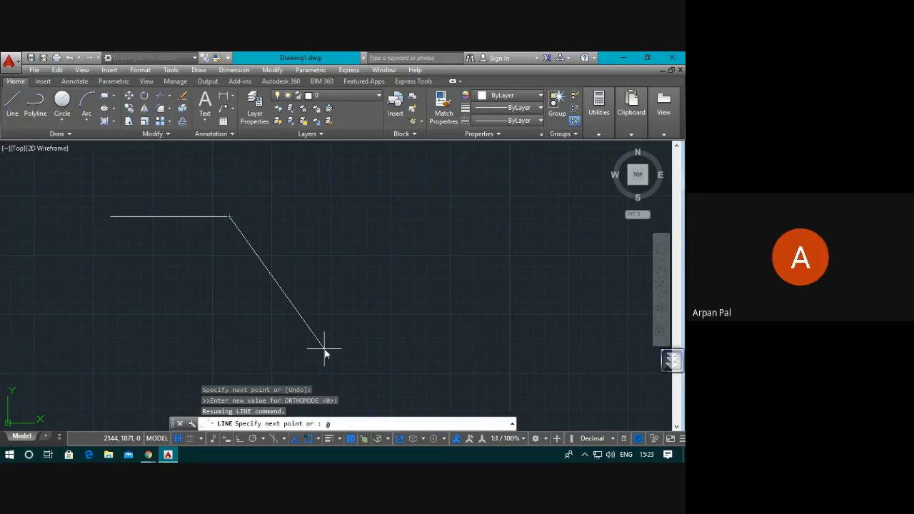
text(40)
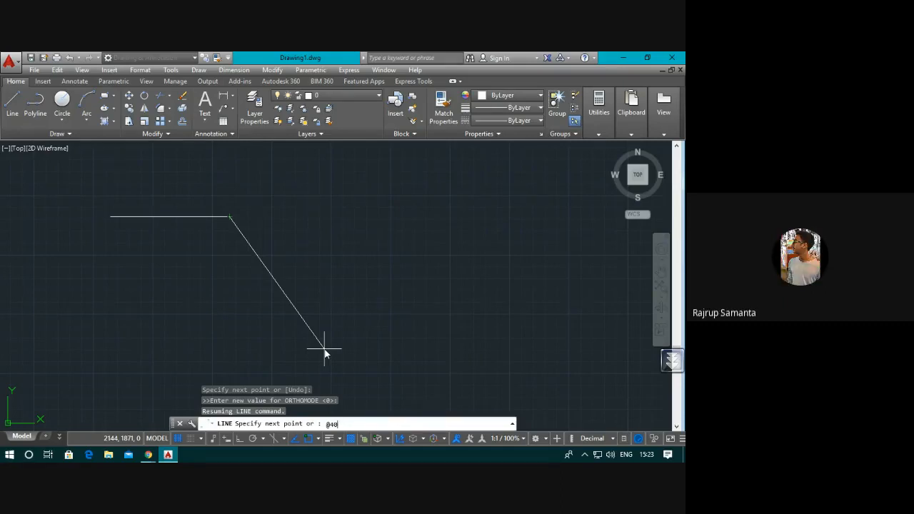
text(<-)
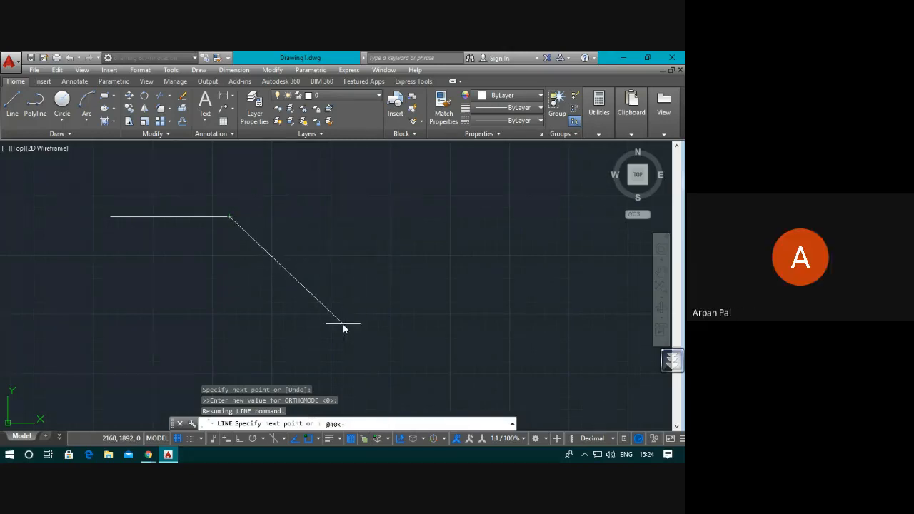
text(45)
key(Return)
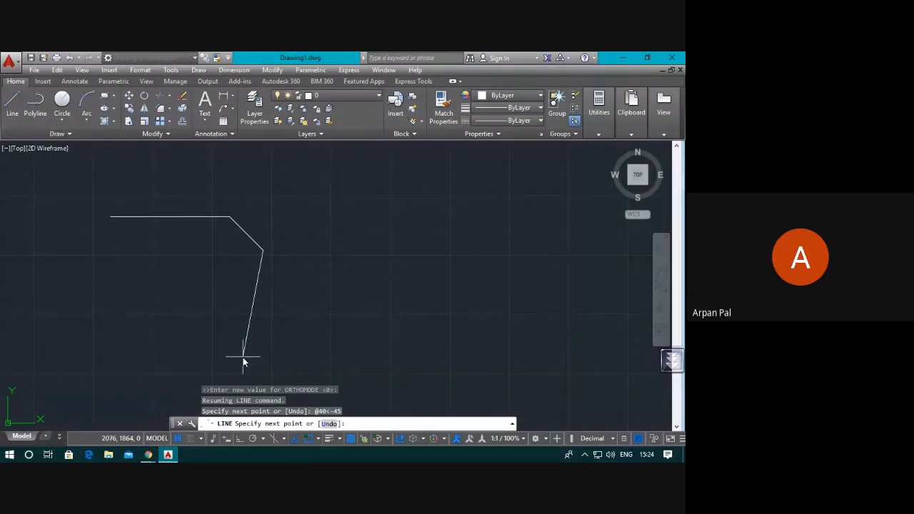
Check the right edge in the PDF's Figure 1 and, with Ortho on, continue the line 100 units straight down
scroll(249, 352, down, 6)
scroll(249, 352, up, 6)
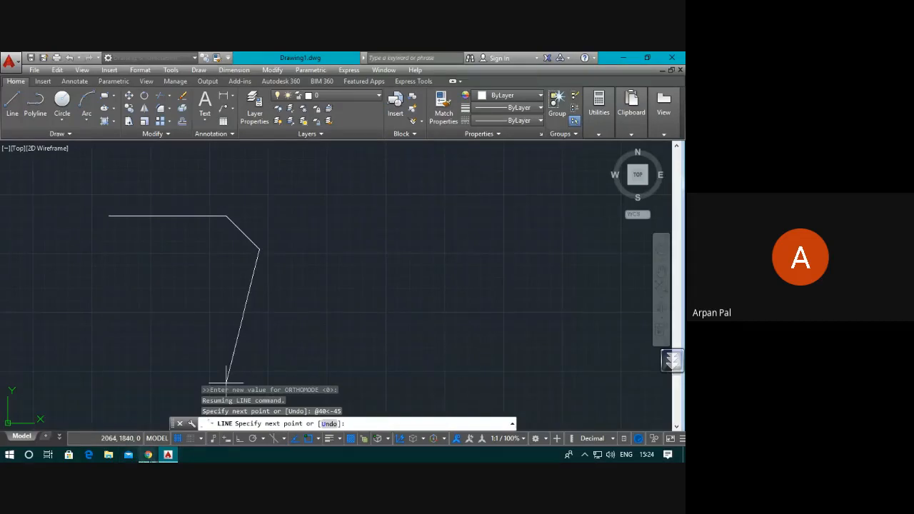
mouse_move(155, 456)
click(106, 418)
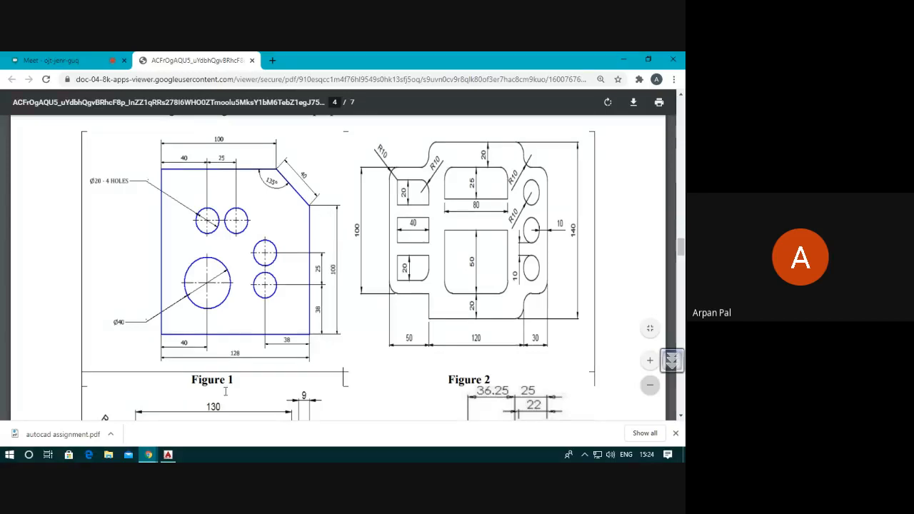
mouse_move(169, 455)
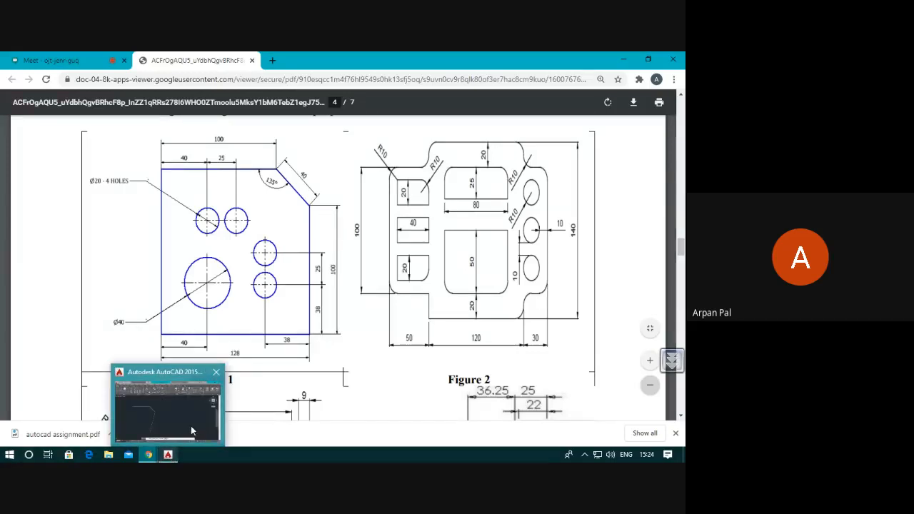
click(191, 425)
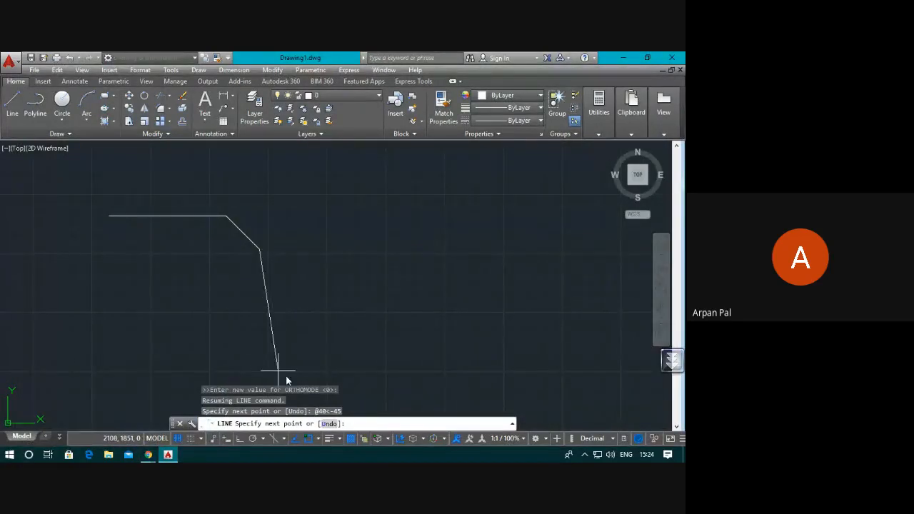
click(241, 438)
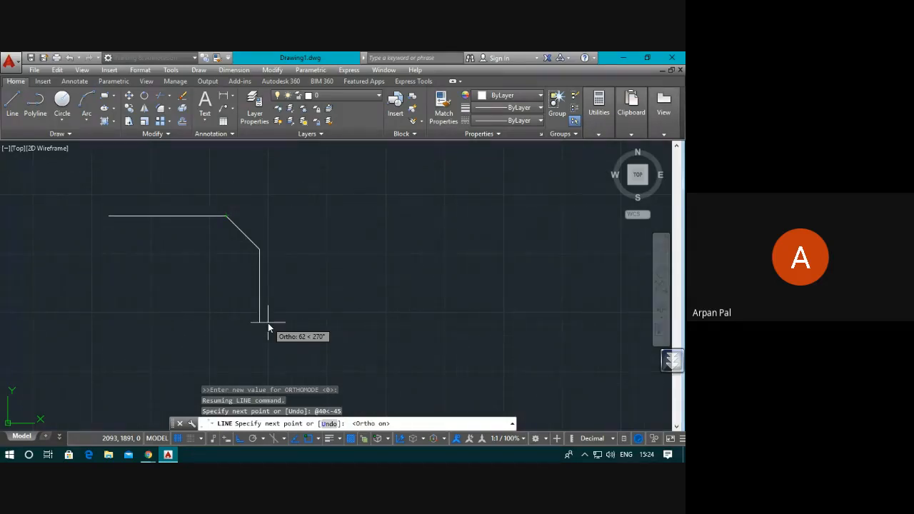
text(100)
key(Return)
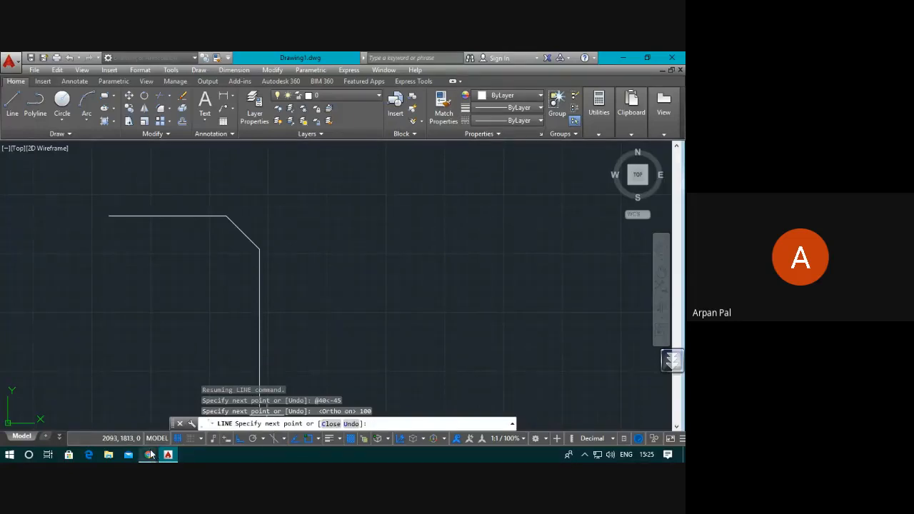
Check the bottom edge in the PDF's Figure 1 and continue the line 128 units horizontally to the left
mouse_move(147, 455)
click(102, 400)
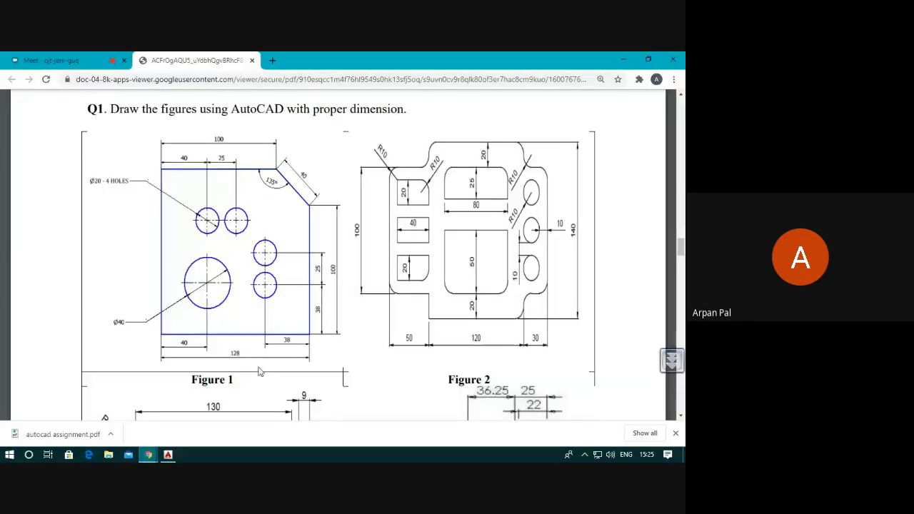
click(168, 455)
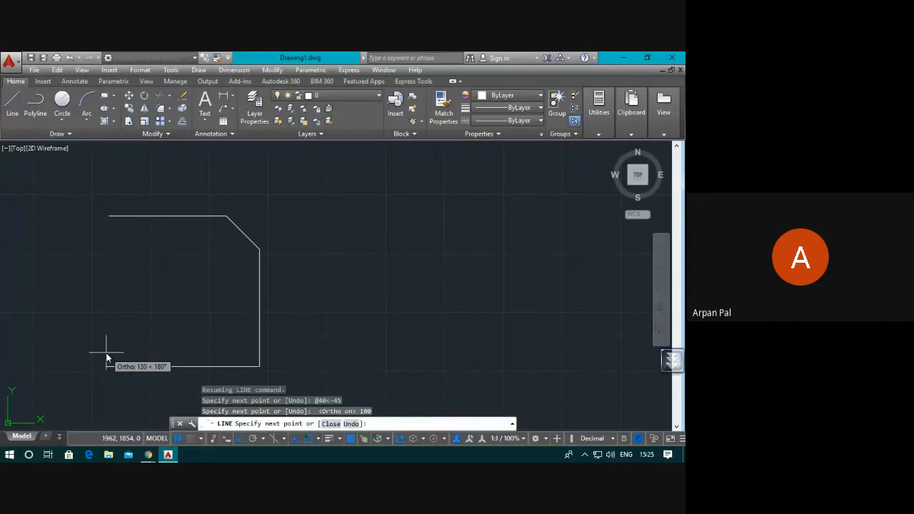
text(128)
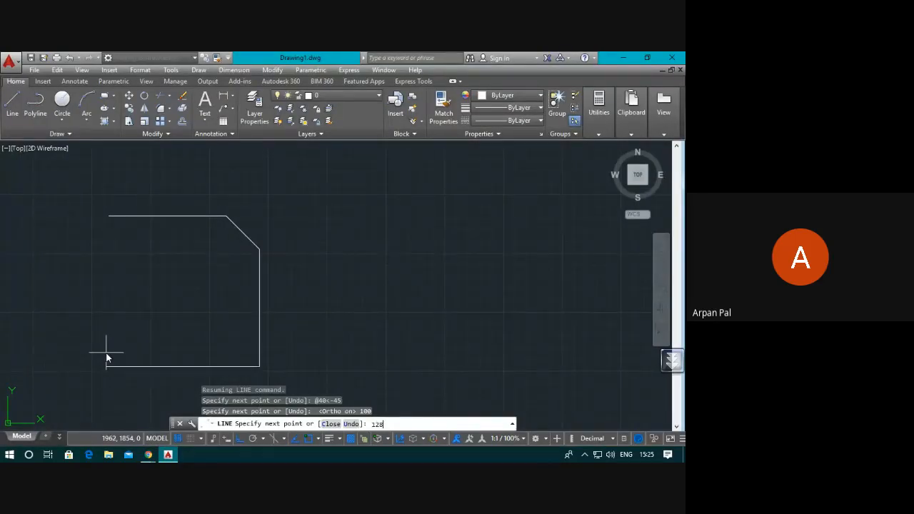
key(Return)
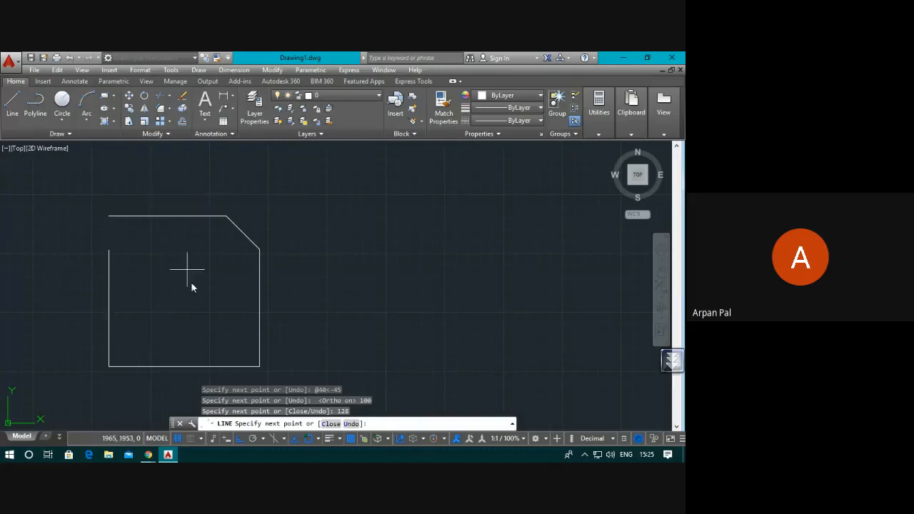
Turn Ortho off, close the outline with the left edge up to the top edge's left endpoint, and end the line
scroll(79, 198, up, 4)
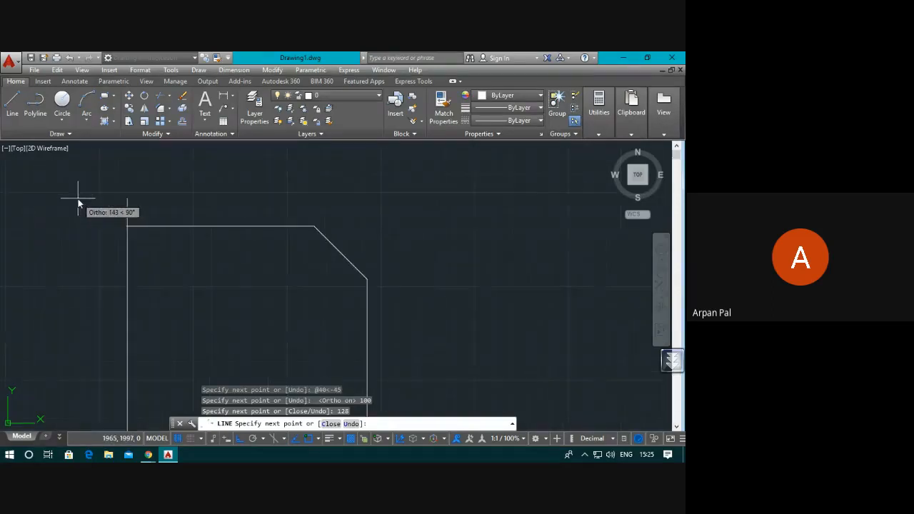
scroll(118, 238, up, 2)
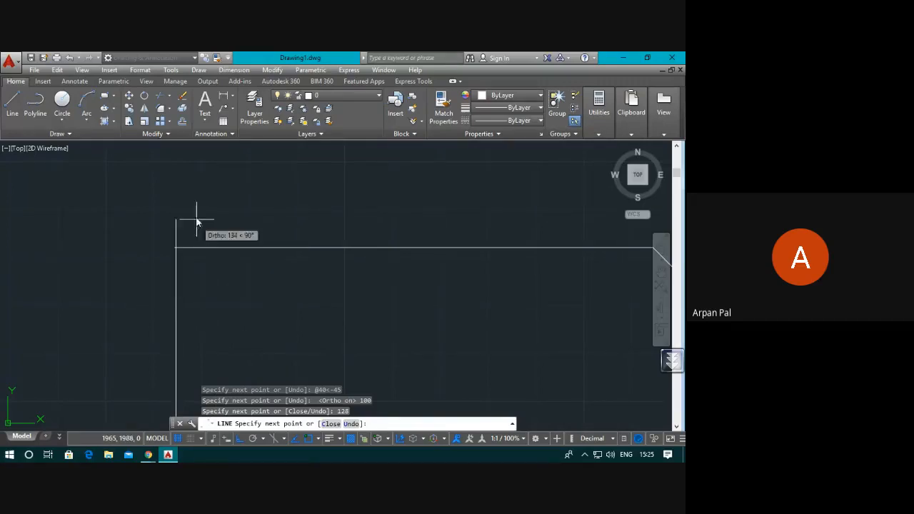
scroll(167, 217, up, 3)
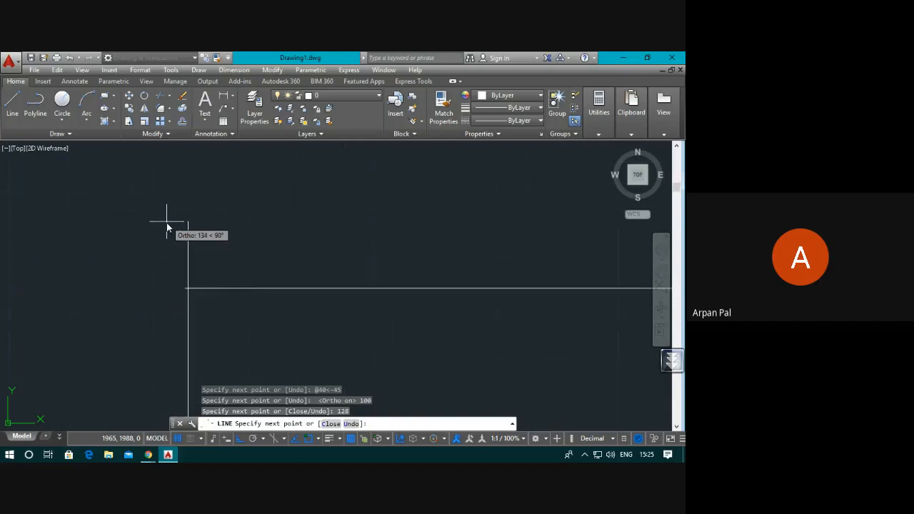
scroll(159, 282, up, 5)
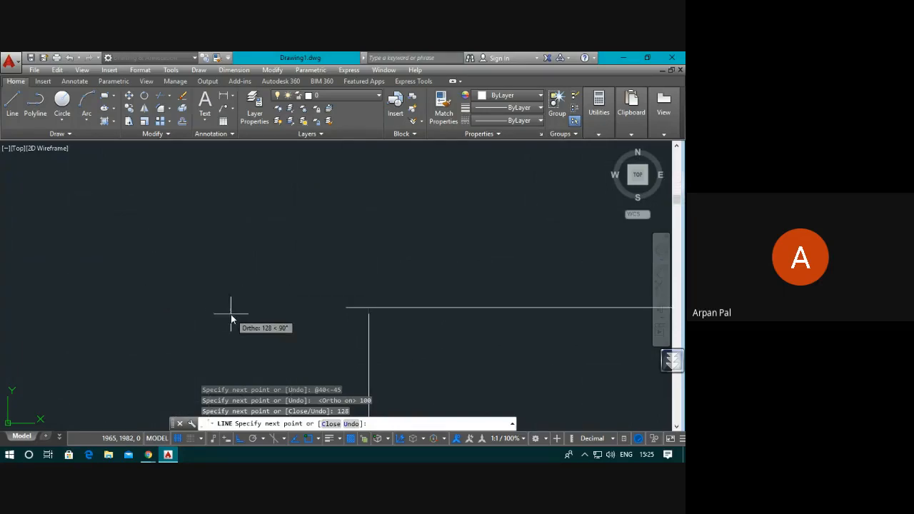
scroll(265, 191, down, 5)
scroll(286, 233, down, 6)
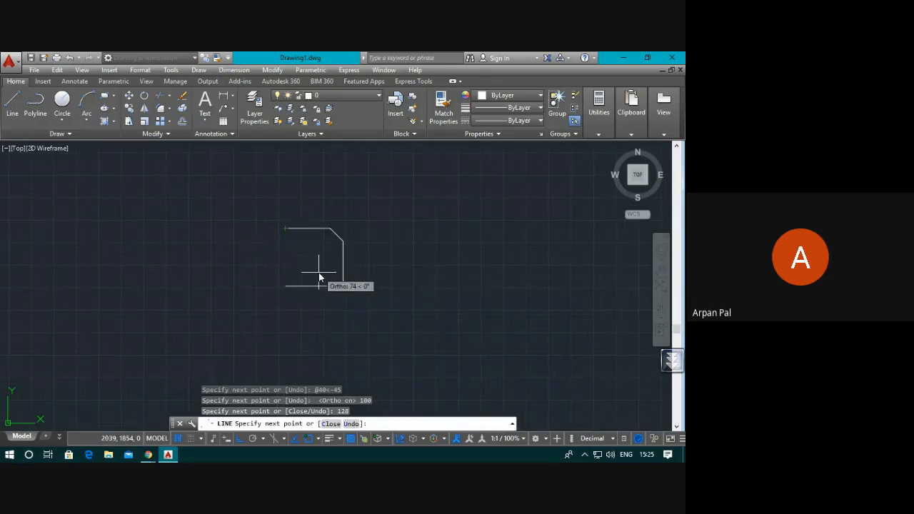
click(286, 283)
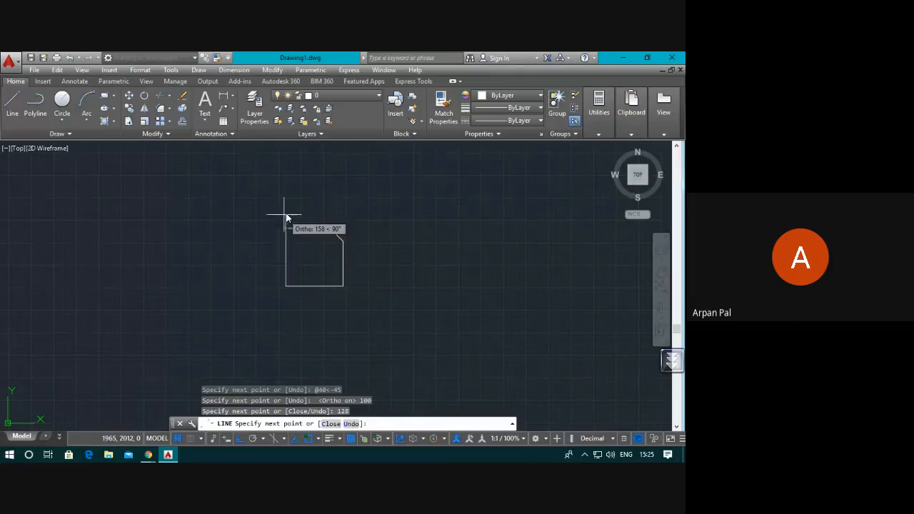
scroll(301, 223, up, 6)
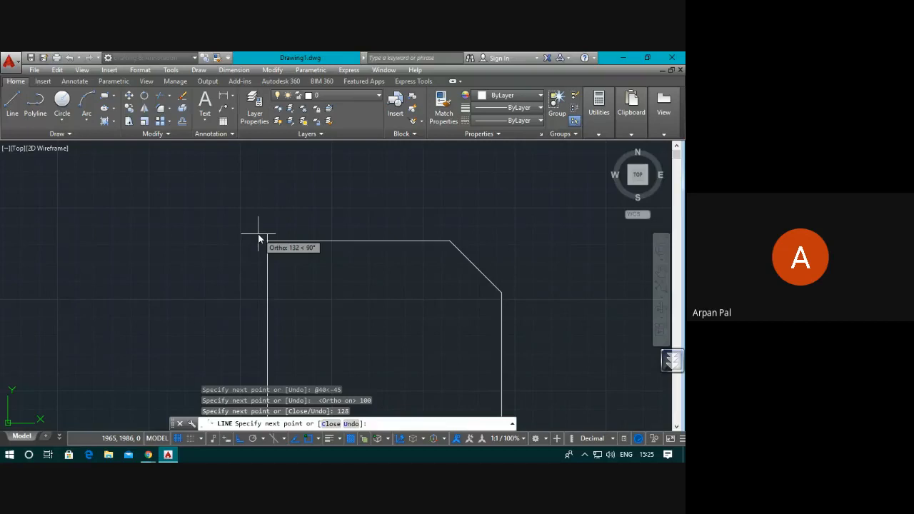
scroll(256, 252, up, 6)
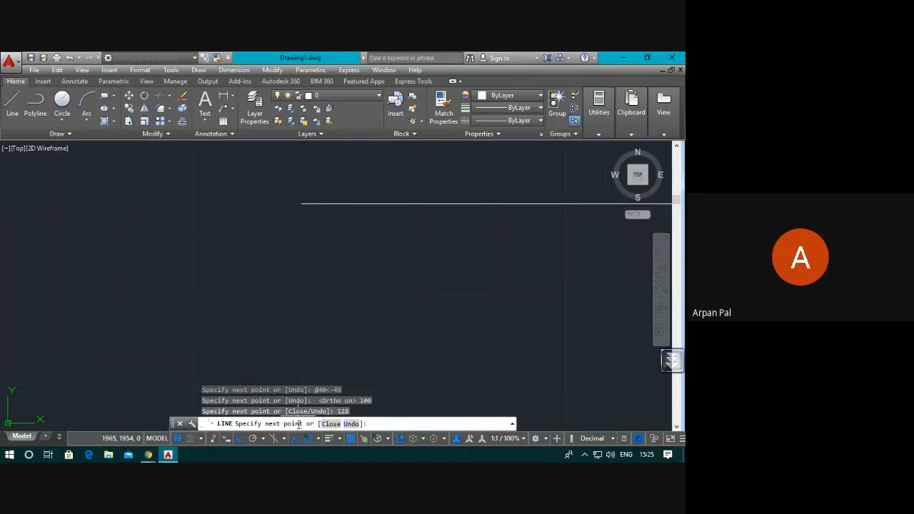
click(241, 439)
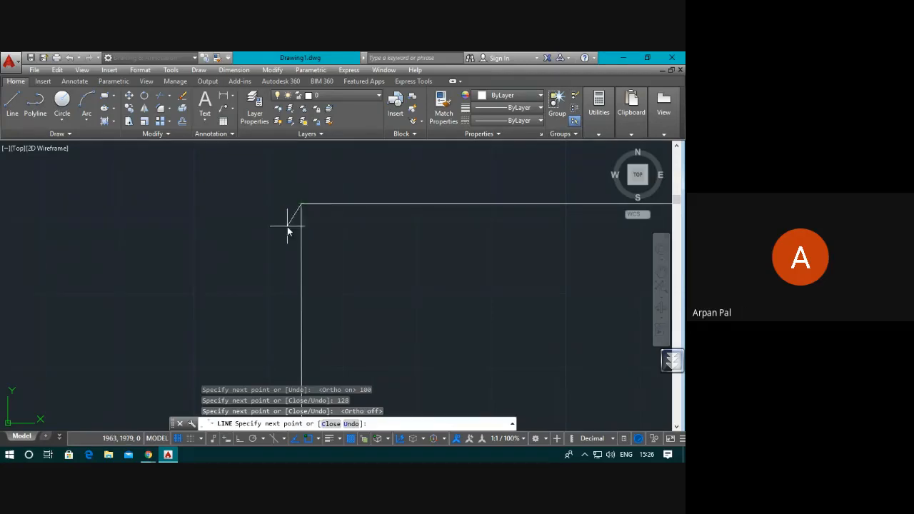
key(Escape)
scroll(521, 270, down, 3)
scroll(521, 270, down, 6)
scroll(603, 318, up, 4)
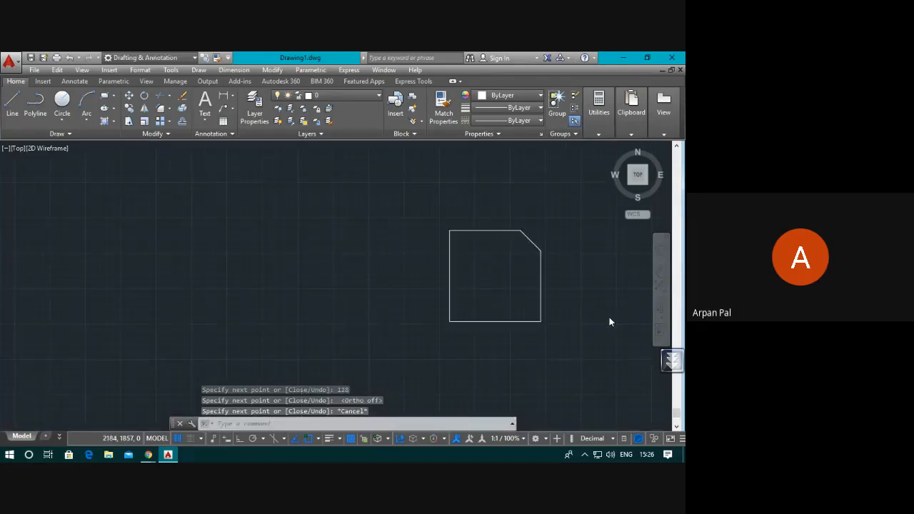
scroll(607, 224, up, 2)
scroll(490, 167, down, 2)
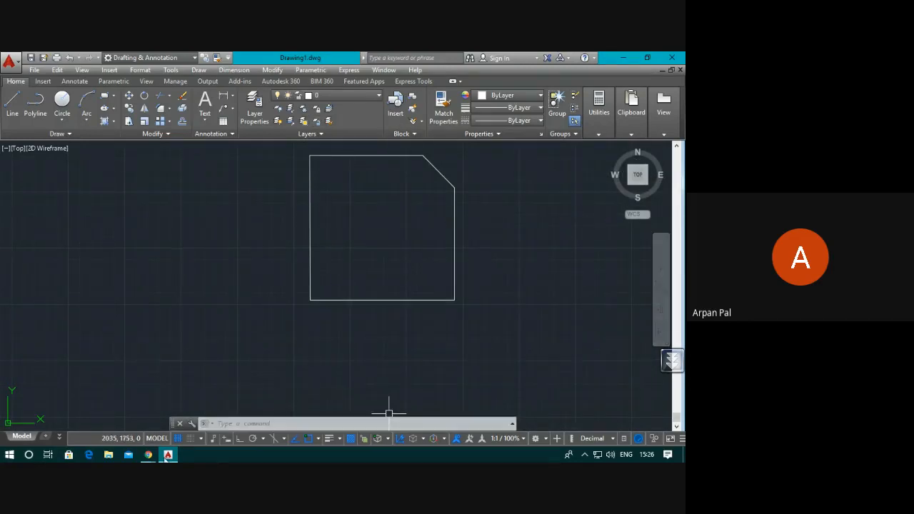
Examine the diameters and centre distances of the holes in the PDF's Figure 1, then return to the AutoCAD drawing
mouse_move(147, 454)
click(109, 394)
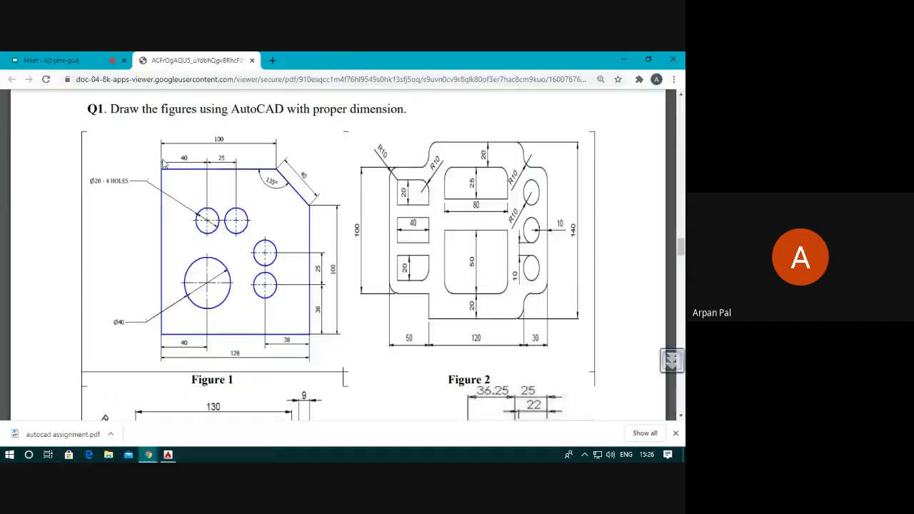
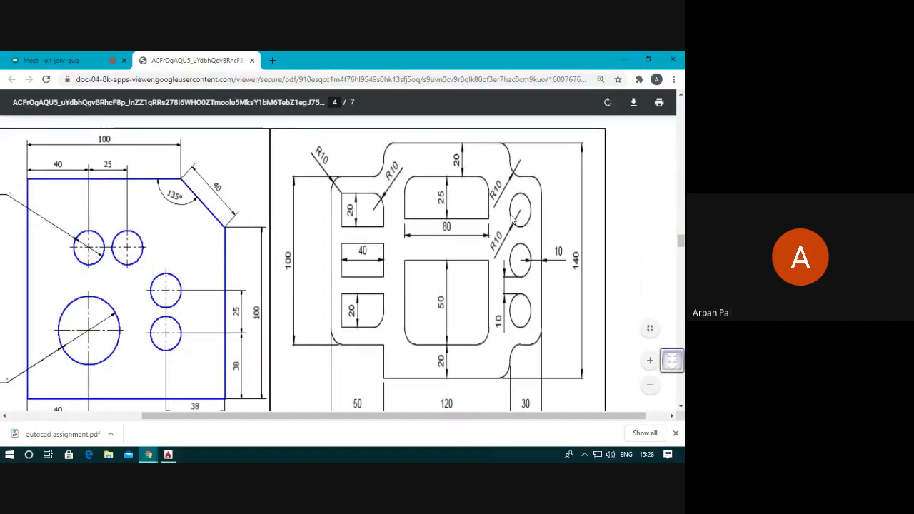
drag(496, 415, 389, 420)
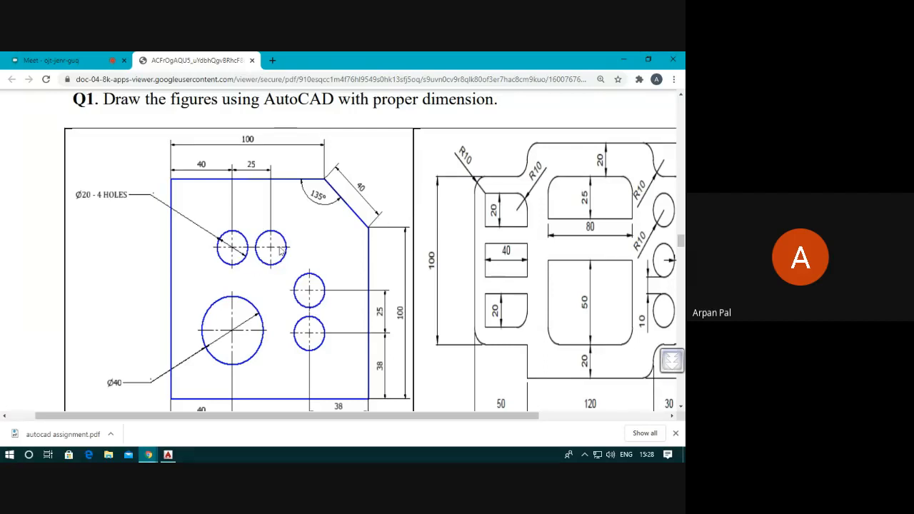
scroll(315, 322, down, 2)
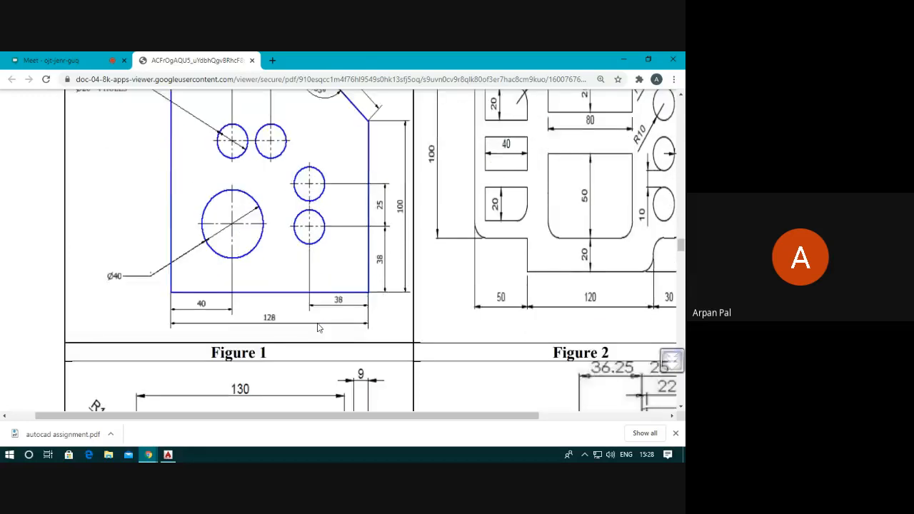
scroll(315, 225, up, 1)
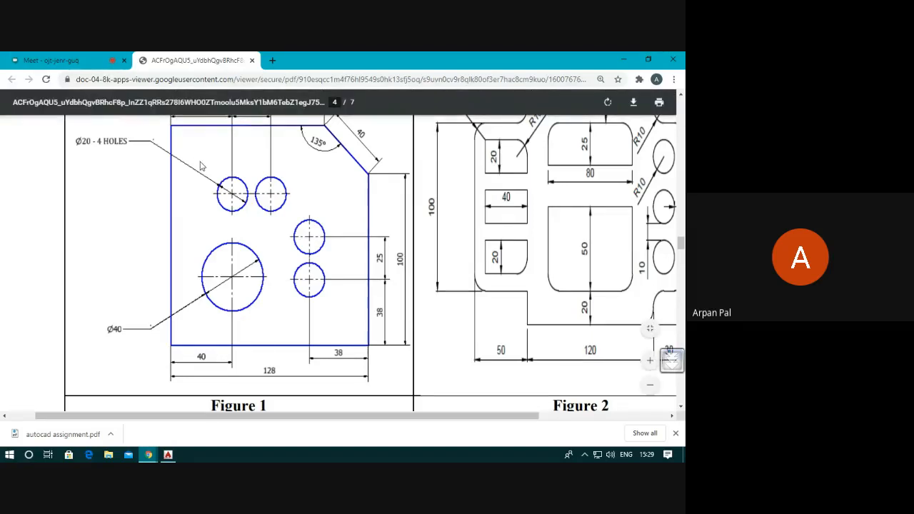
scroll(201, 166, up, 1)
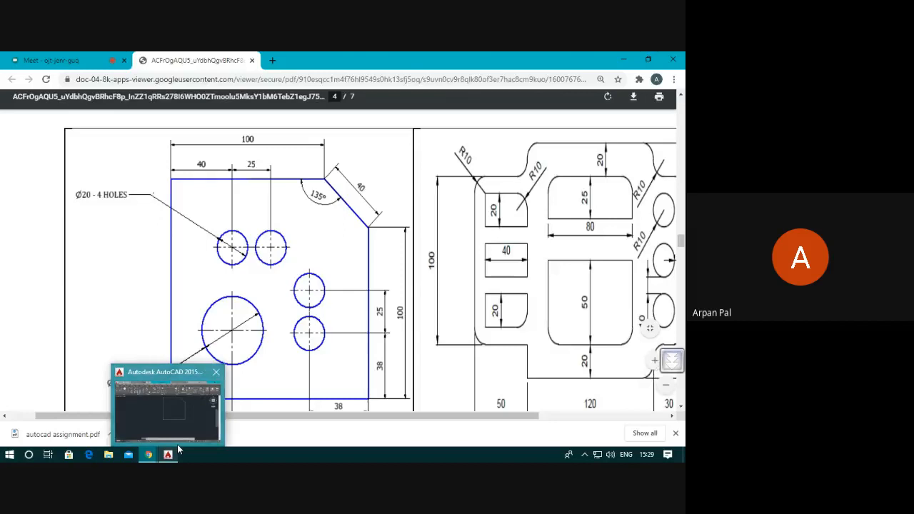
click(179, 444)
scroll(494, 195, up, 2)
scroll(494, 195, down, 2)
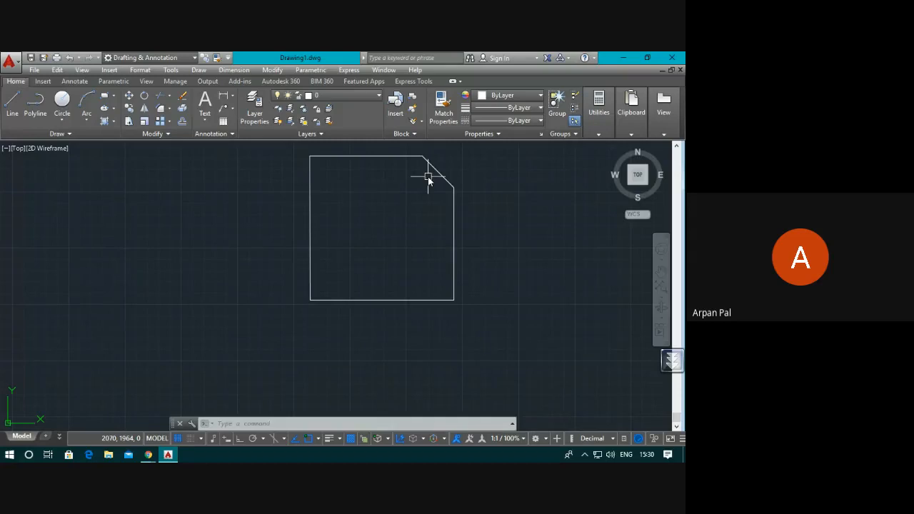
scroll(429, 156, up, 2)
scroll(432, 153, down, 4)
scroll(492, 165, up, 2)
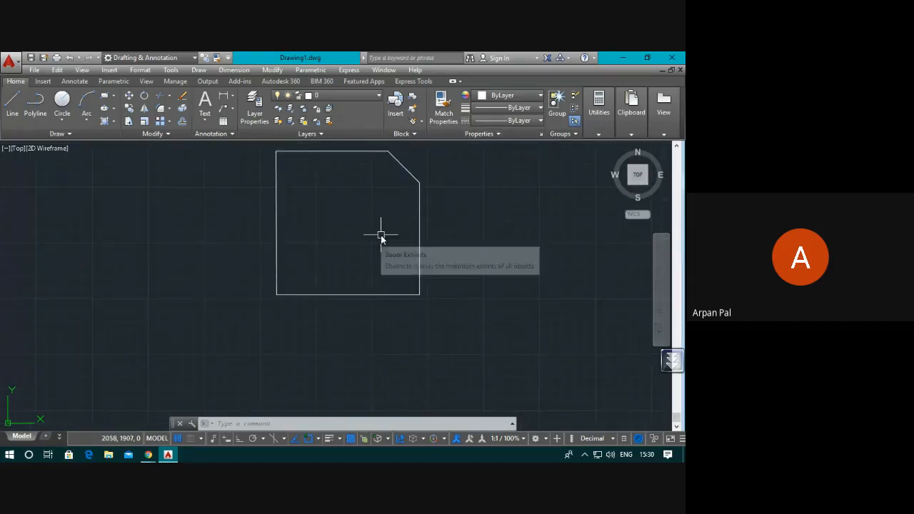
middle_drag(381, 239, 376, 303)
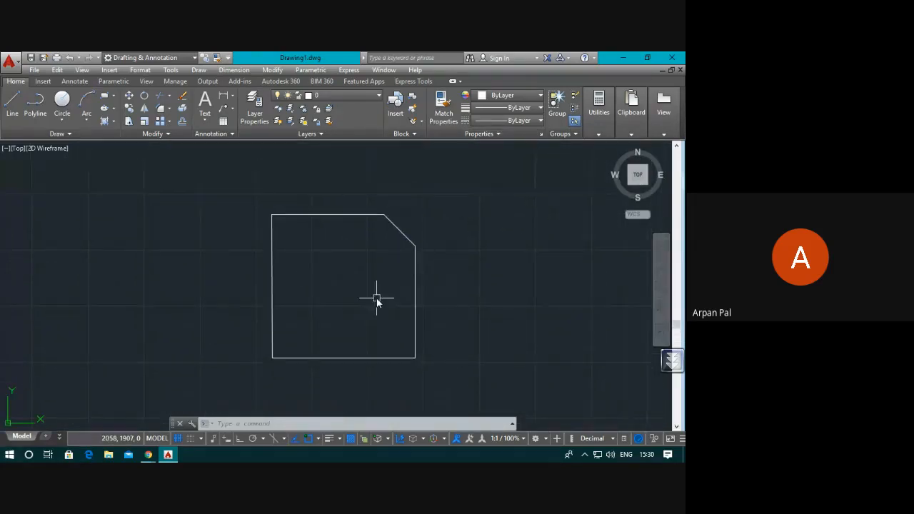
scroll(239, 221, down, 2)
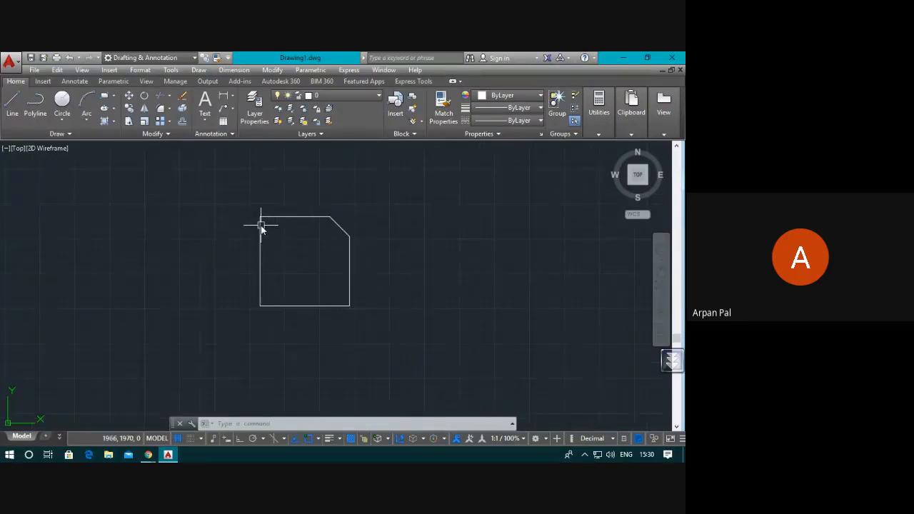
scroll(297, 205, up, 4)
scroll(276, 241, down, 4)
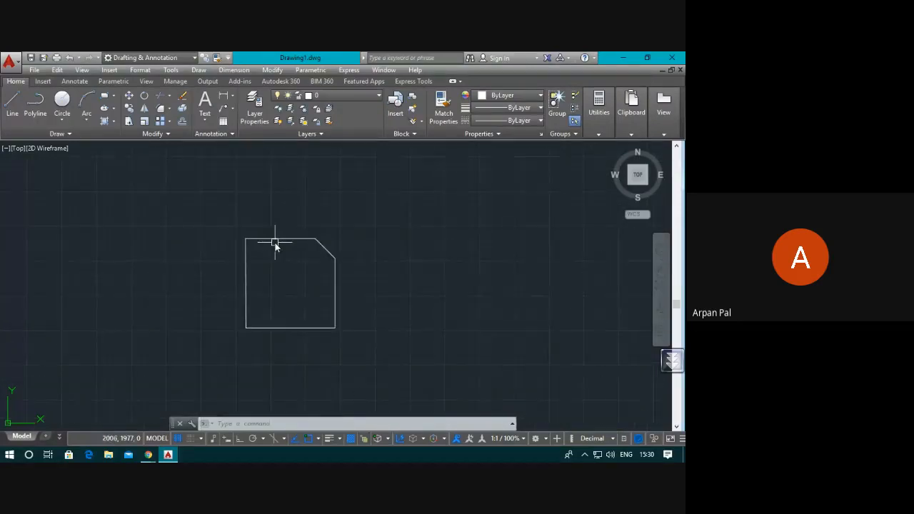
scroll(264, 292, up, 2)
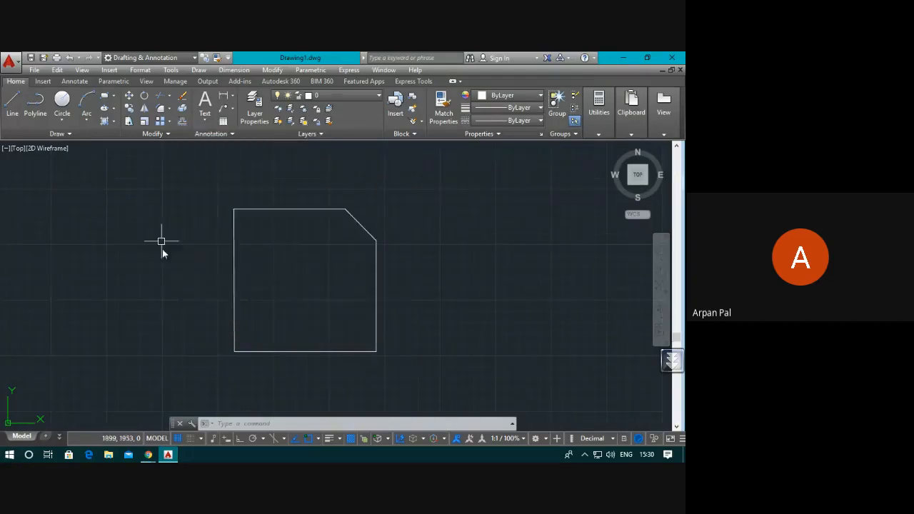
Start the Offset command, check the hole centres' distance from the left edge in the PDF's Figure 1, and return to the AutoCAD drawing
click(257, 424)
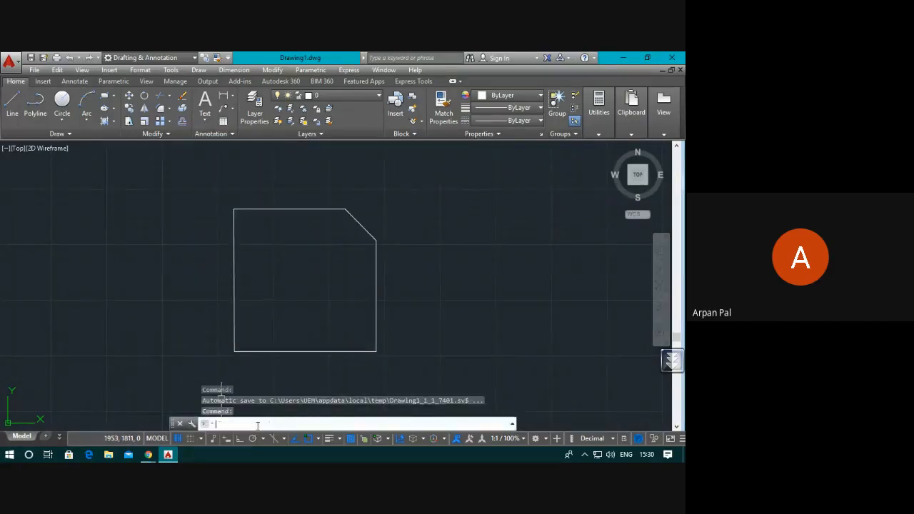
text(o)
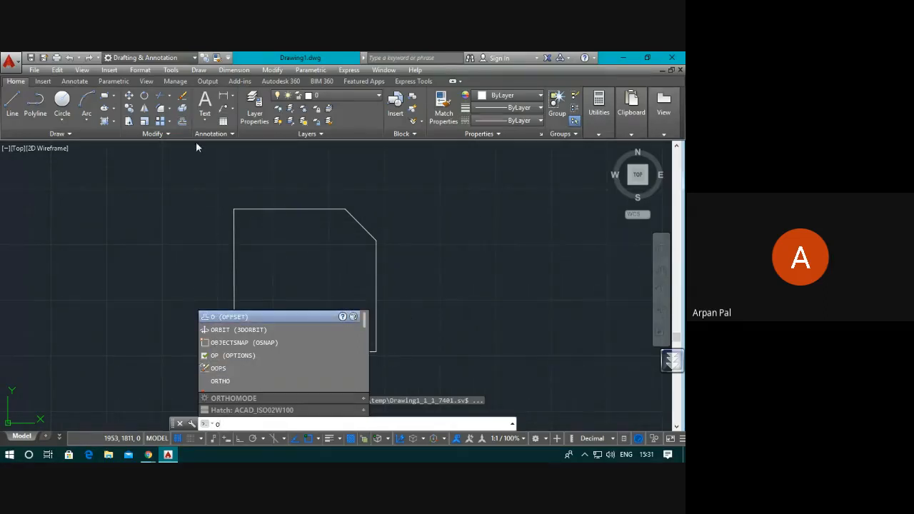
click(186, 122)
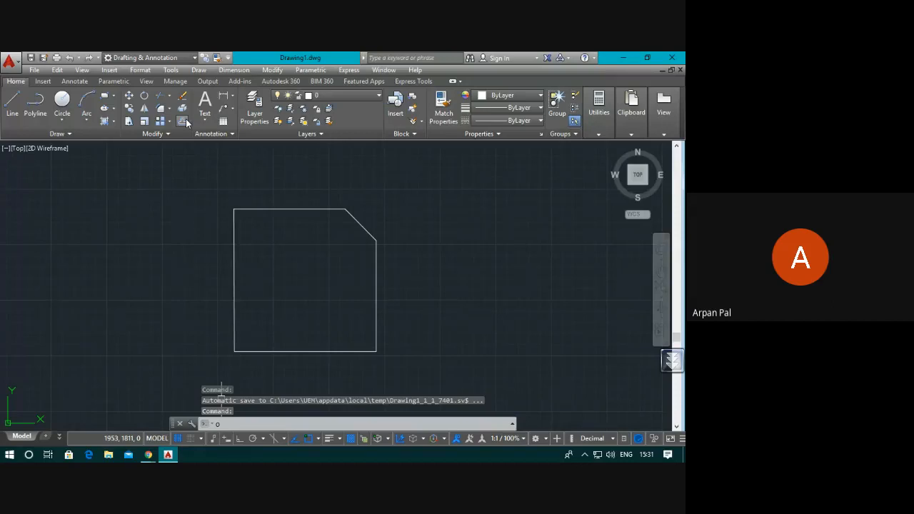
click(183, 124)
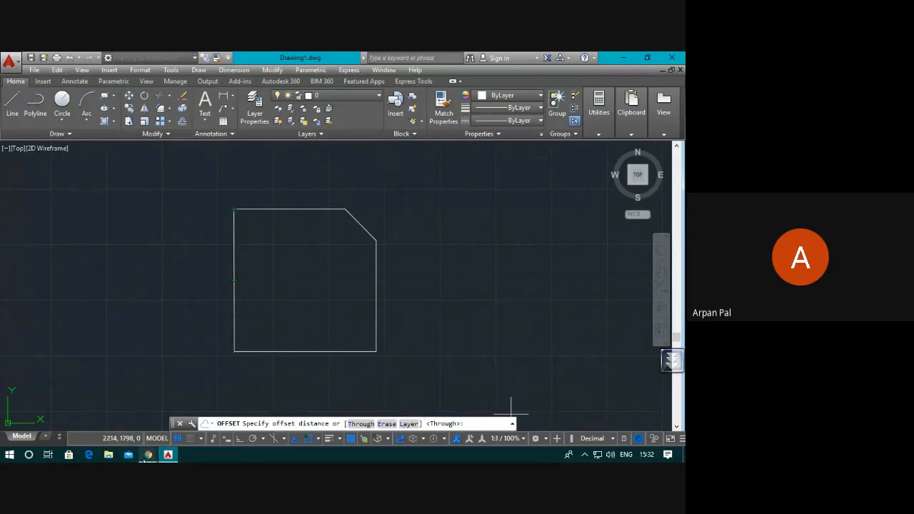
mouse_move(148, 455)
click(107, 427)
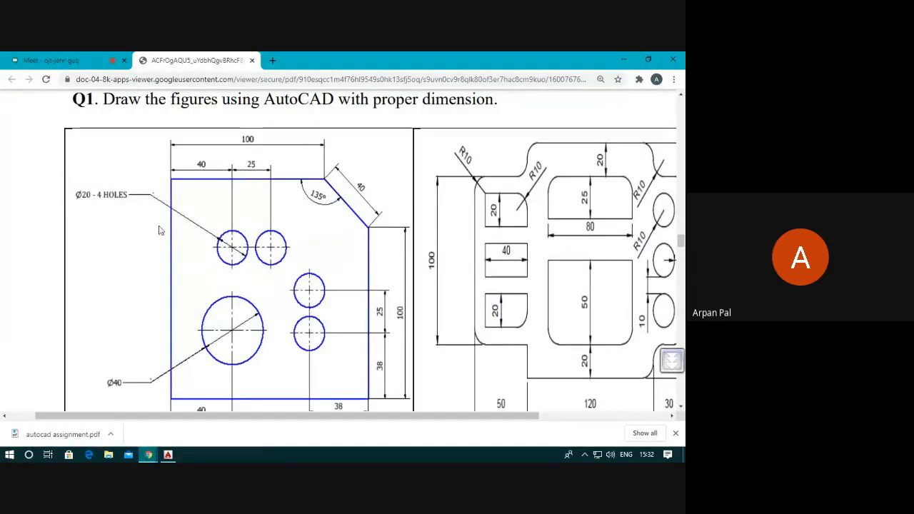
scroll(272, 339, down, 1)
scroll(269, 338, down, 1)
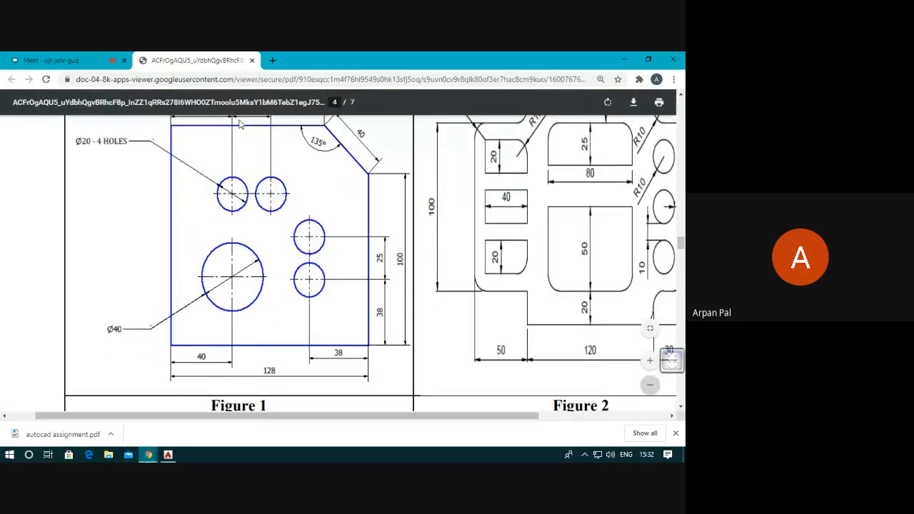
scroll(228, 253, up, 3)
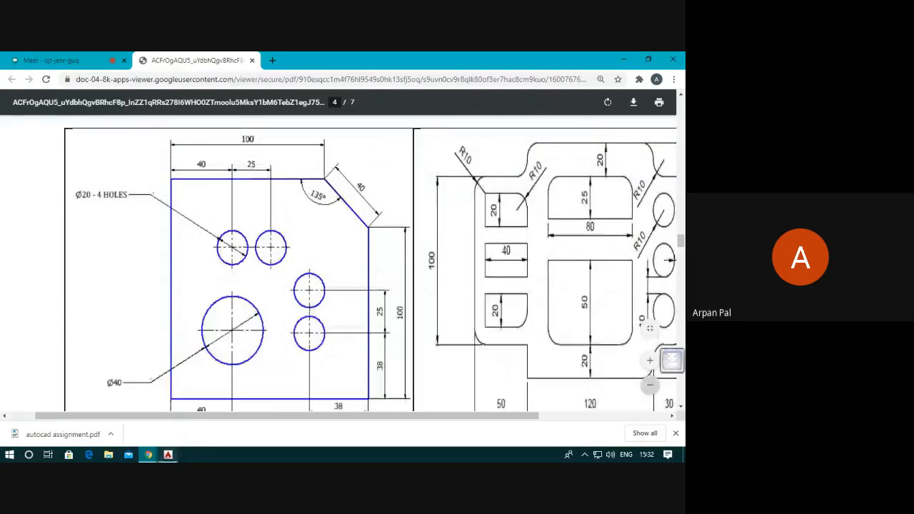
click(167, 455)
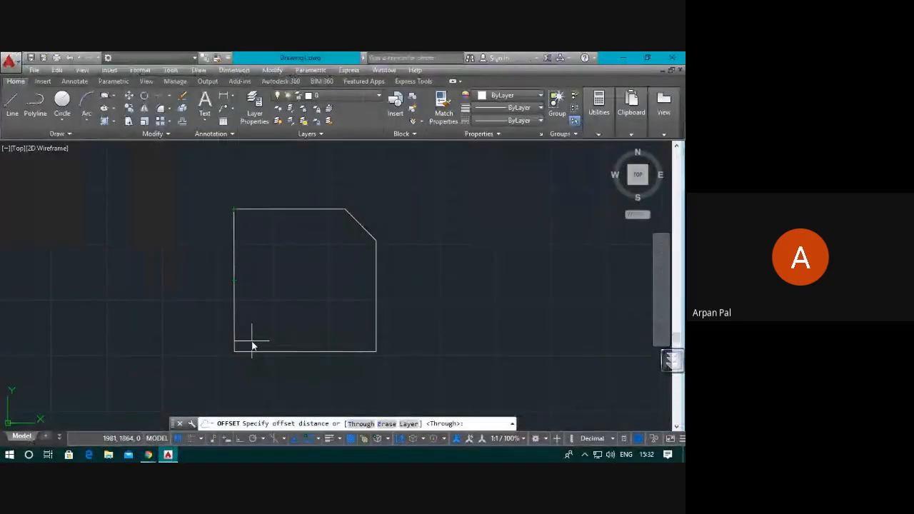
Offset the plate's left edge 40 units inward to the right and end the command
text(40)
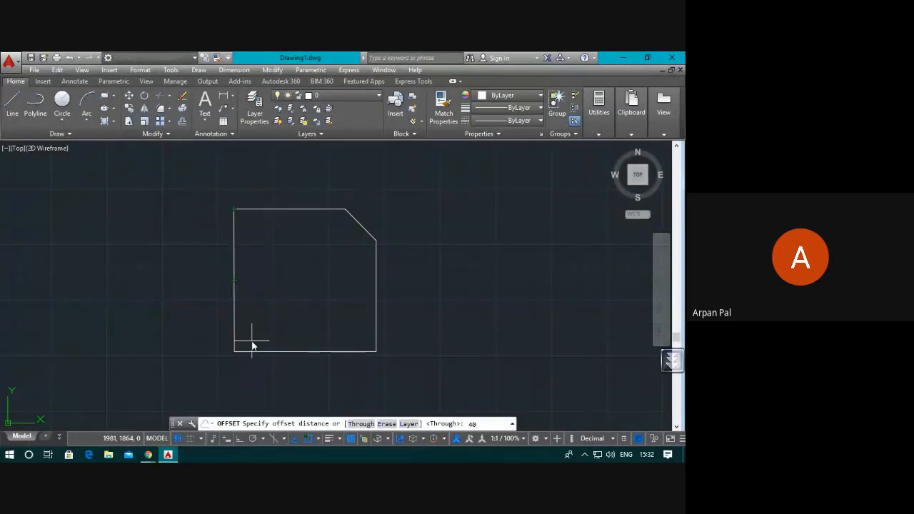
key(Return)
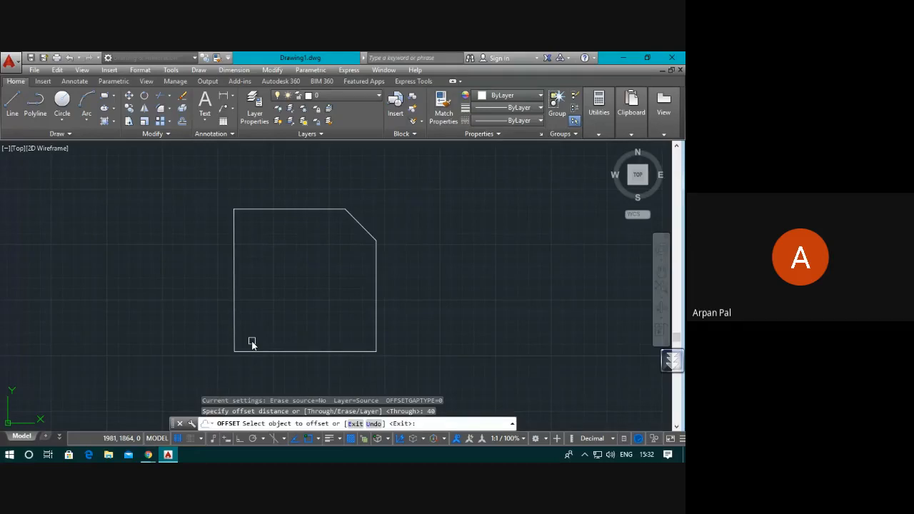
click(235, 304)
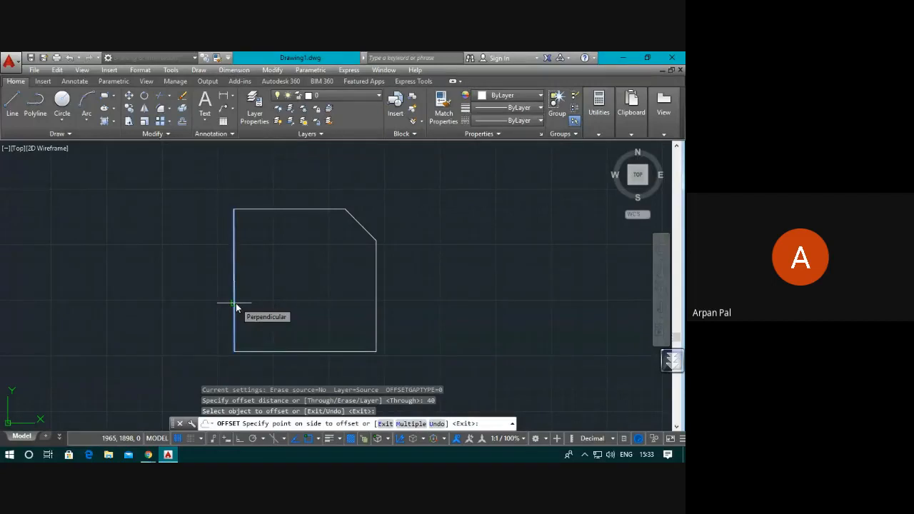
click(247, 303)
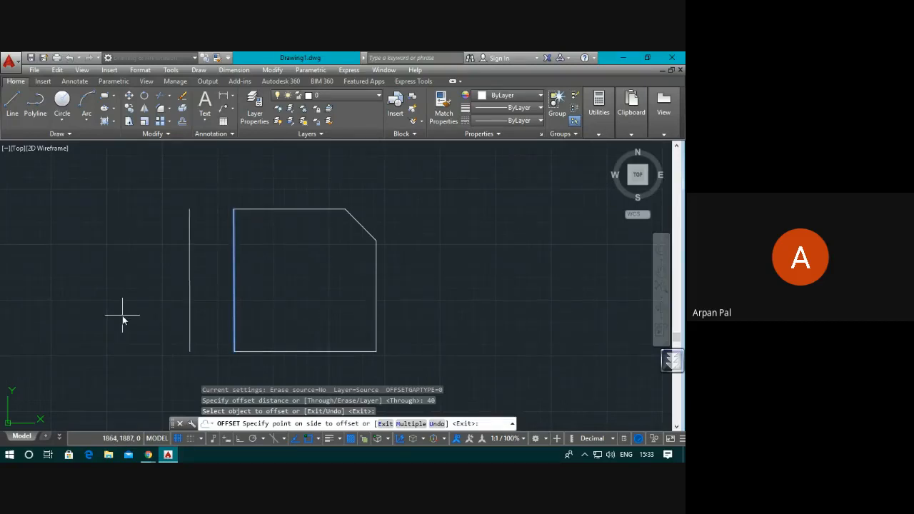
click(353, 313)
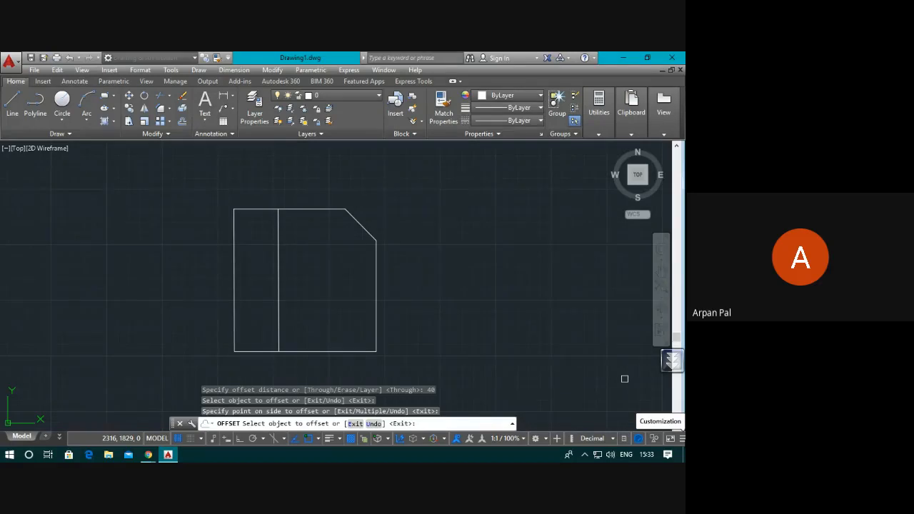
key(Escape)
key(Escape)
key(Escape)
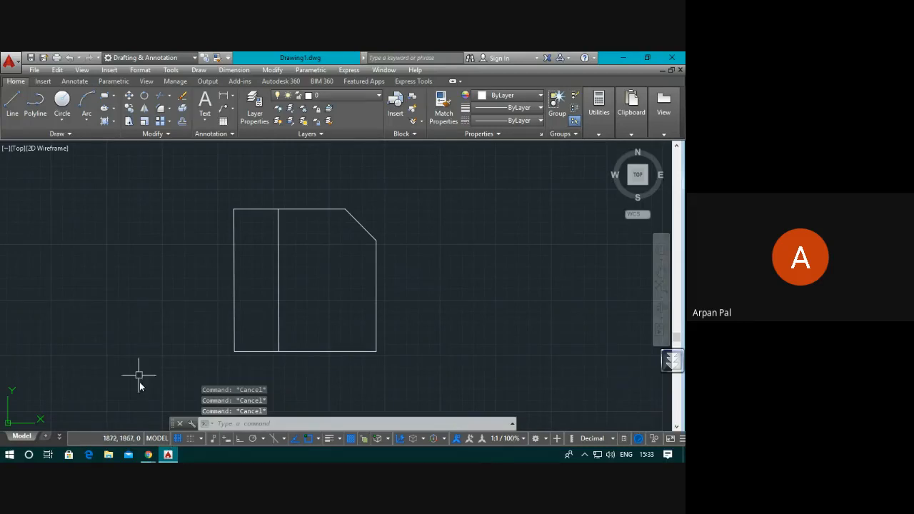
Check the upper holes' spacing in the PDF's Figure 1, then offset the inner vertical line 25 units to the right in AutoCAD
mouse_move(147, 457)
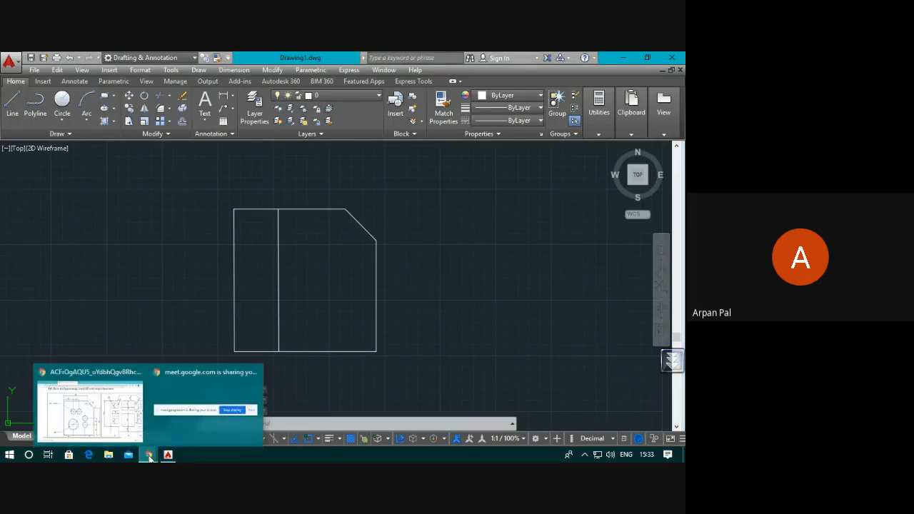
click(100, 407)
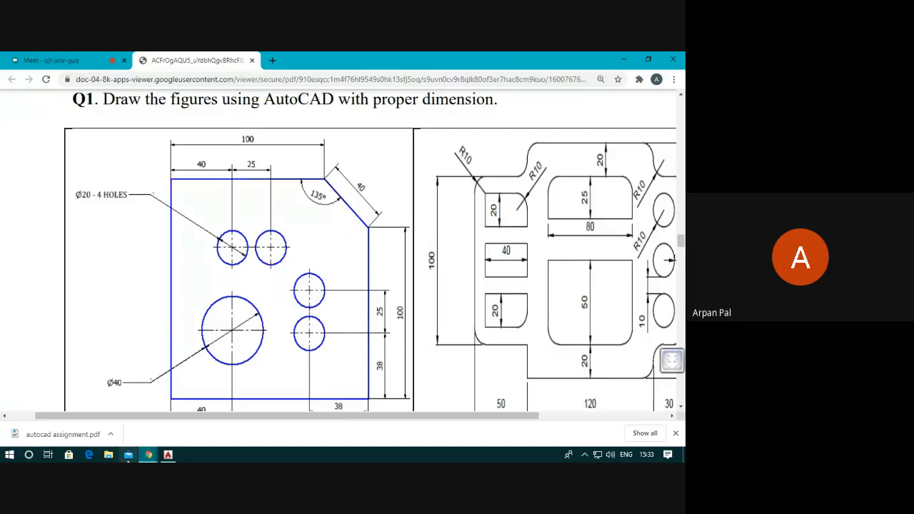
click(169, 455)
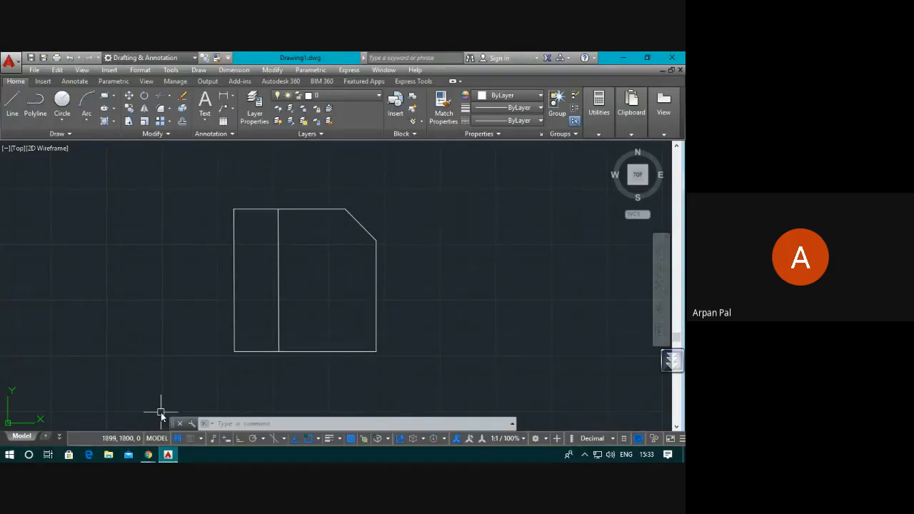
text(o)
key(Return)
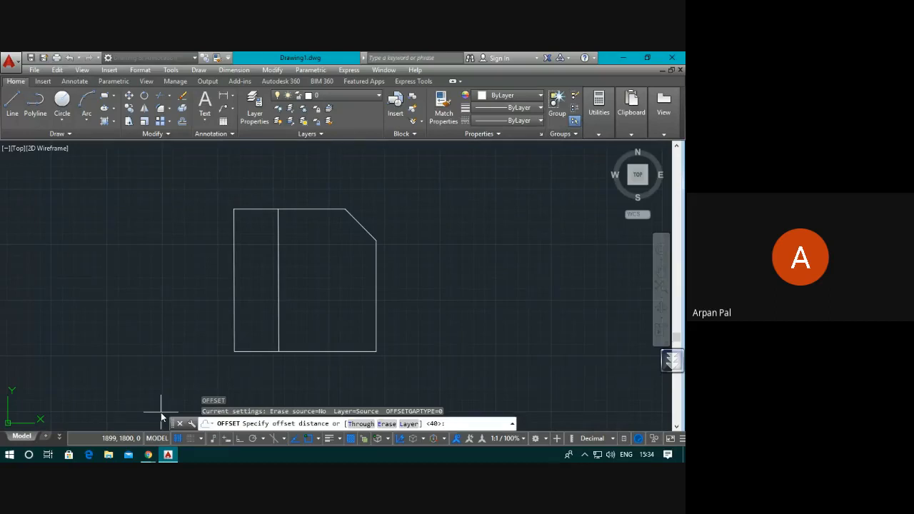
text(25)
key(Return)
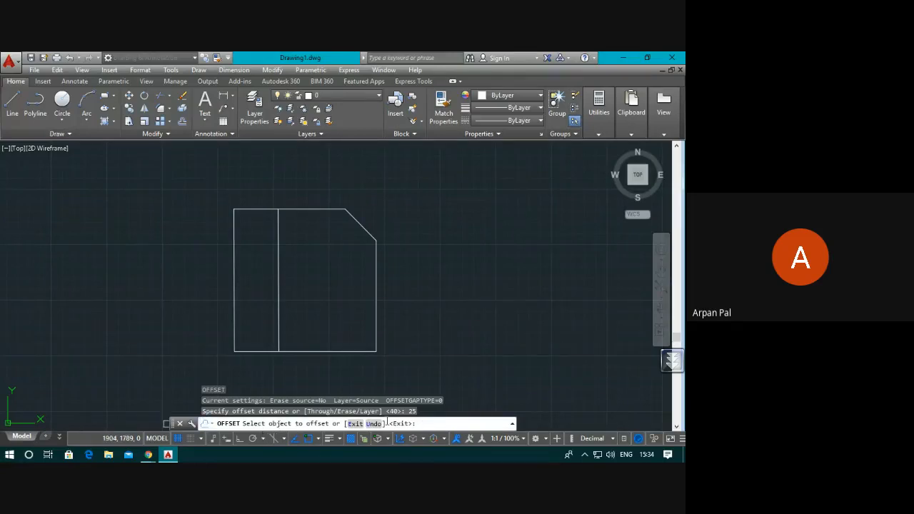
click(282, 259)
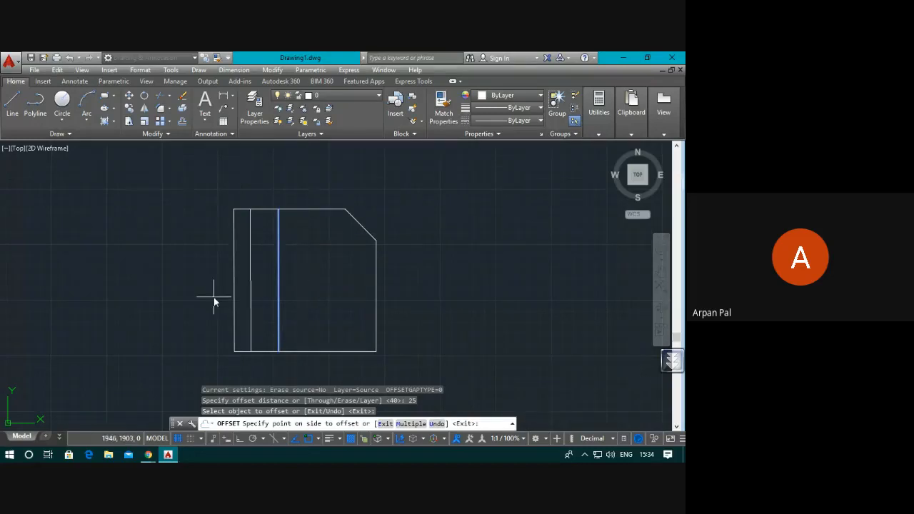
click(353, 300)
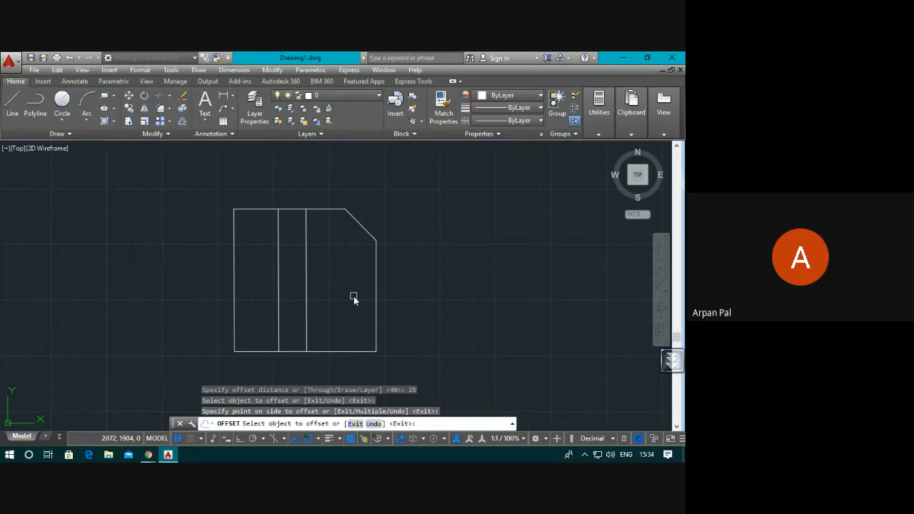
Offset the newest vertical line 25 units to the right and the slanted corner edge outward three times at 25-unit spacing
click(306, 264)
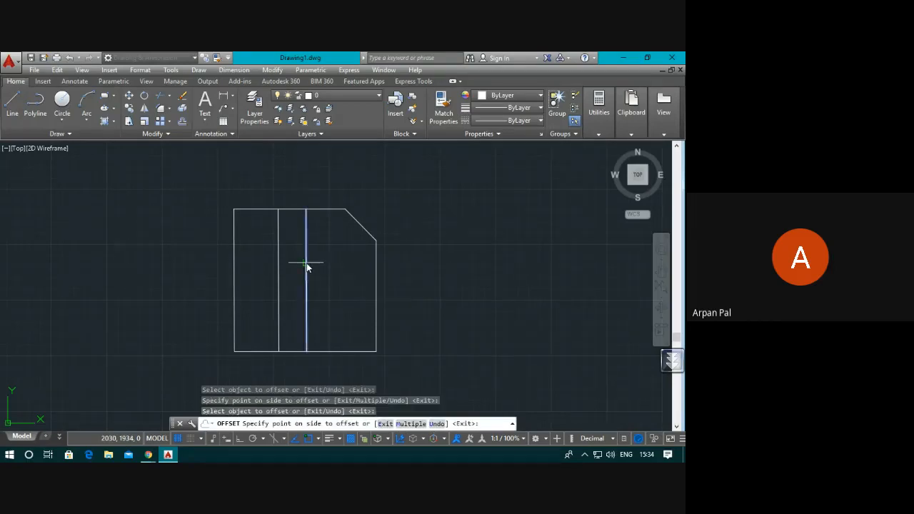
click(357, 283)
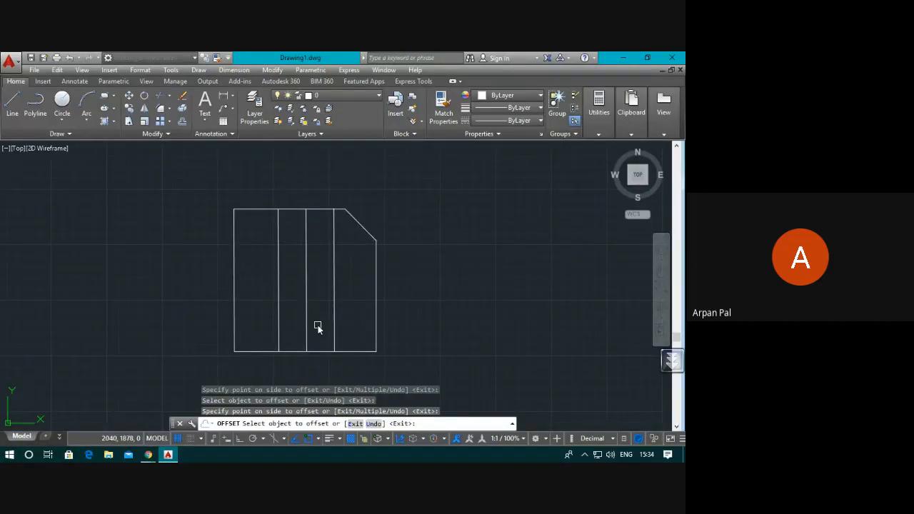
click(351, 214)
click(379, 208)
click(384, 207)
click(404, 191)
click(403, 190)
click(427, 176)
Offset the plate's right edge outward three times at 25-unit spacing and end the command
click(377, 284)
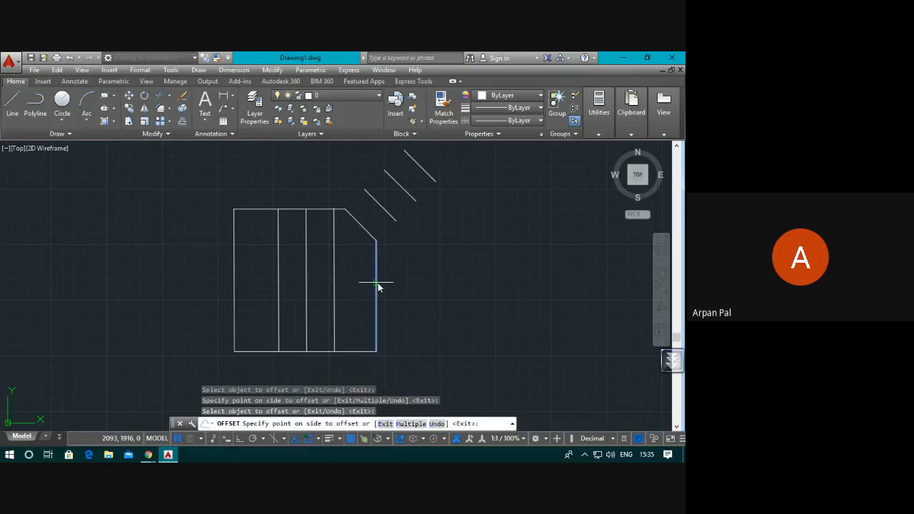
click(428, 285)
click(404, 285)
click(443, 289)
click(432, 288)
click(468, 290)
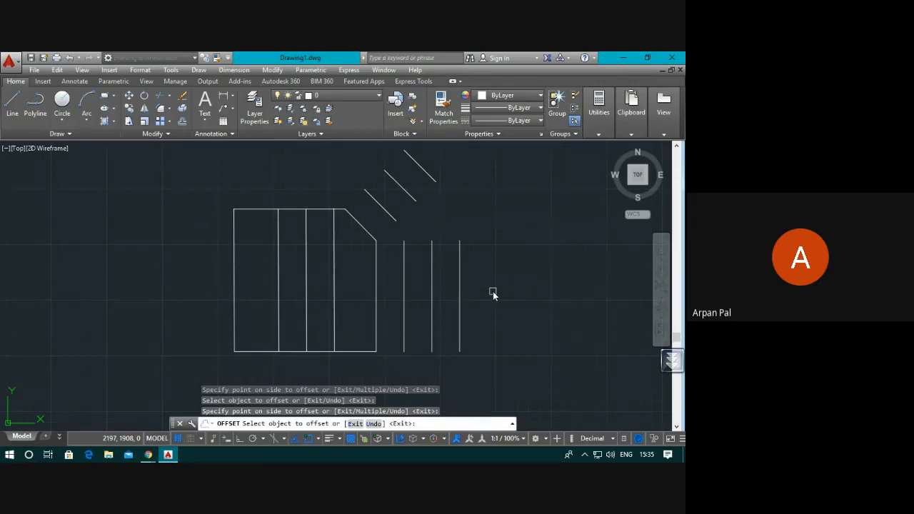
key(Escape)
Erase the three vertical and three slanted offset copies outside the plate, plus the rightmost vertical line inside it
drag(492, 290, 398, 291)
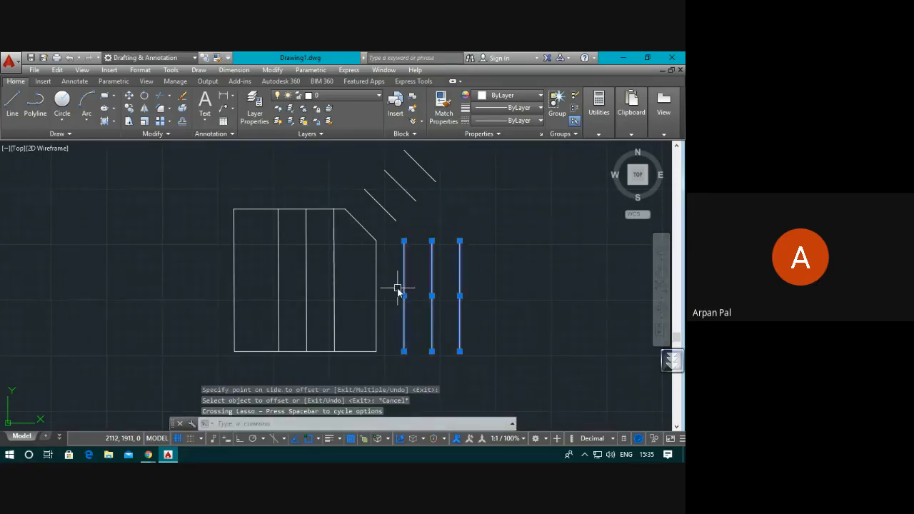
key(Delete)
mouse_move(463, 194)
mouse_down()
mouse_move(401, 190)
mouse_move(344, 151)
mouse_move(418, 146)
mouse_move(408, 149)
mouse_up()
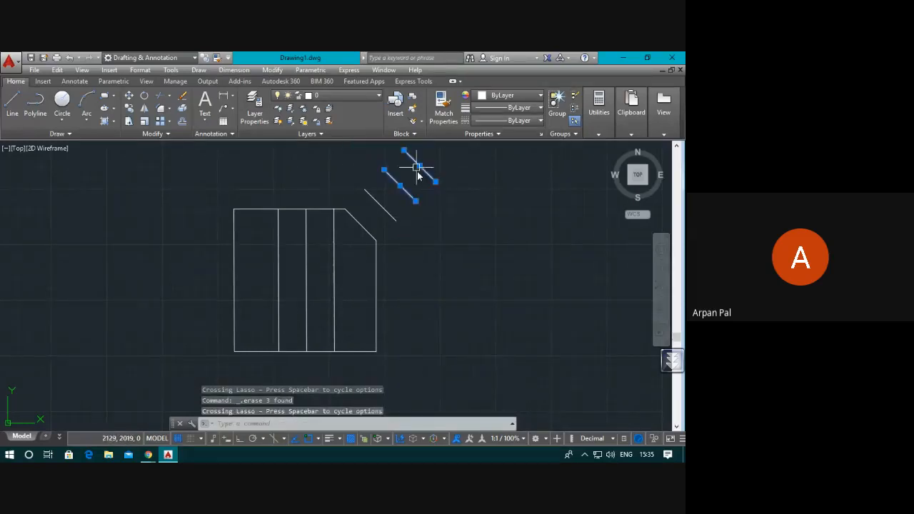
key(Delete)
drag(434, 198, 351, 208)
key(Delete)
click(333, 263)
key(Delete)
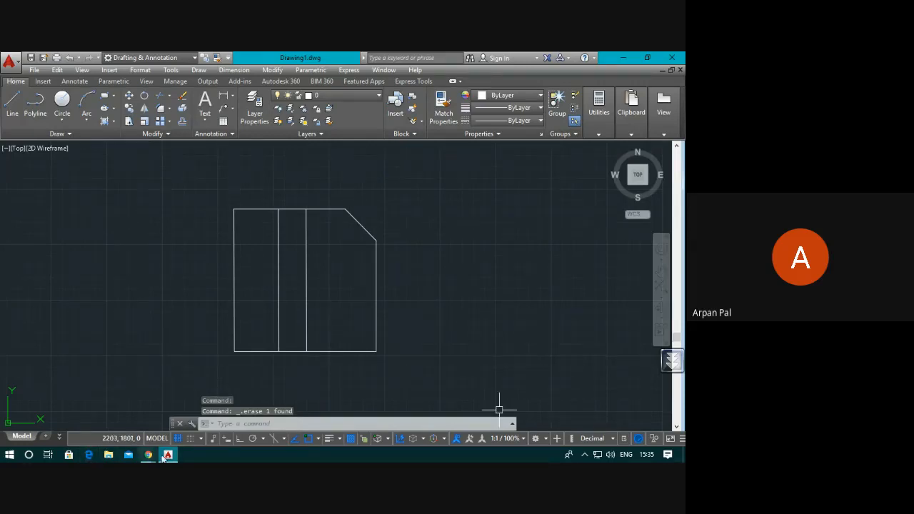
Check the lower-right hole's position in the PDF's Figure 1, then offset the plate's bottom edge 38 units upward in AutoCAD
mouse_move(148, 457)
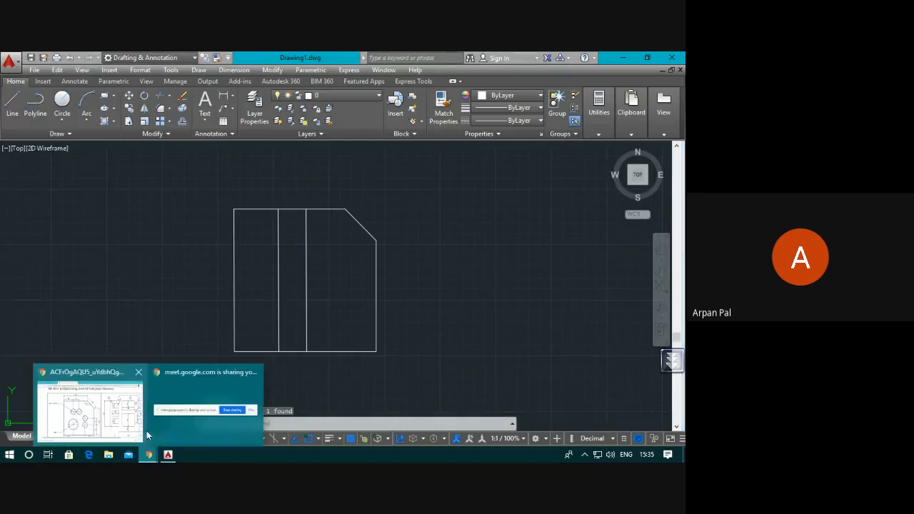
click(90, 408)
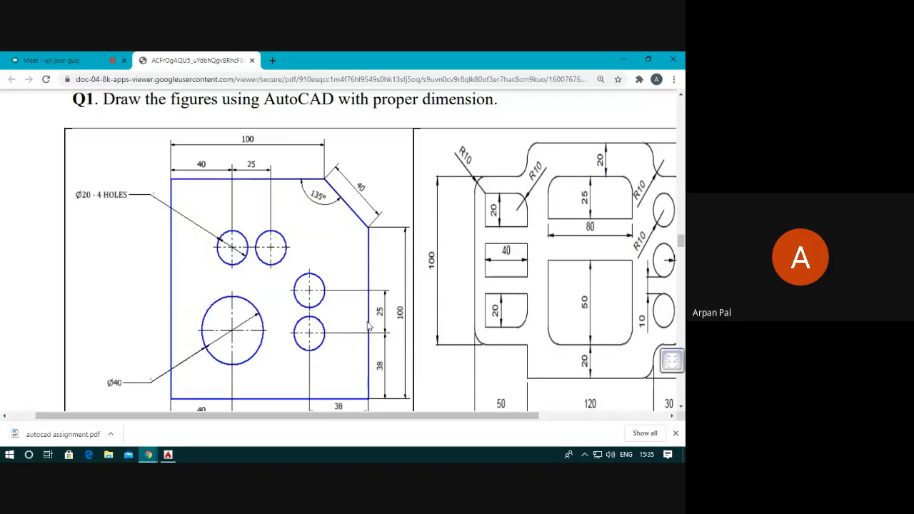
scroll(368, 314, down, 1)
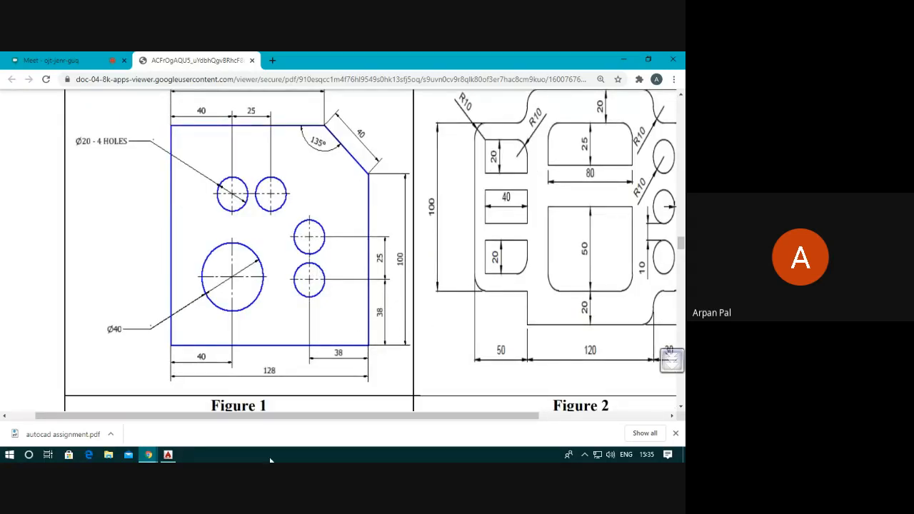
click(167, 455)
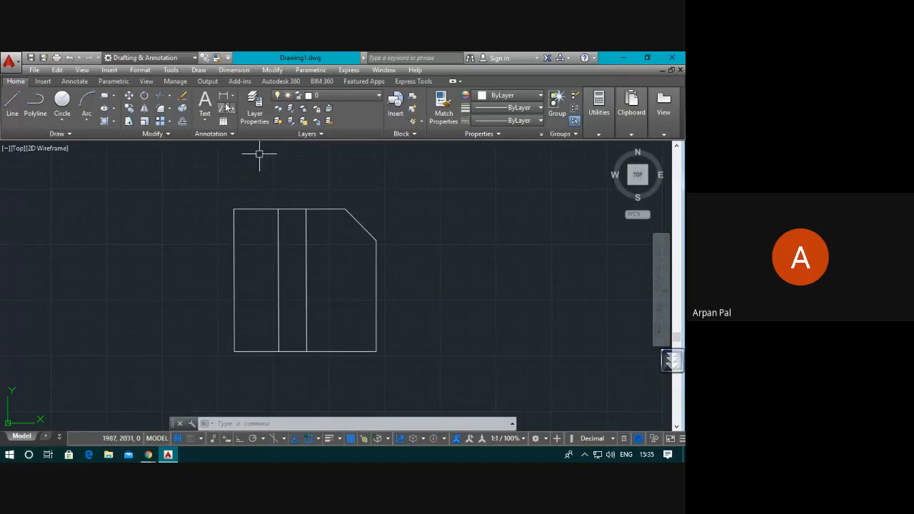
click(182, 121)
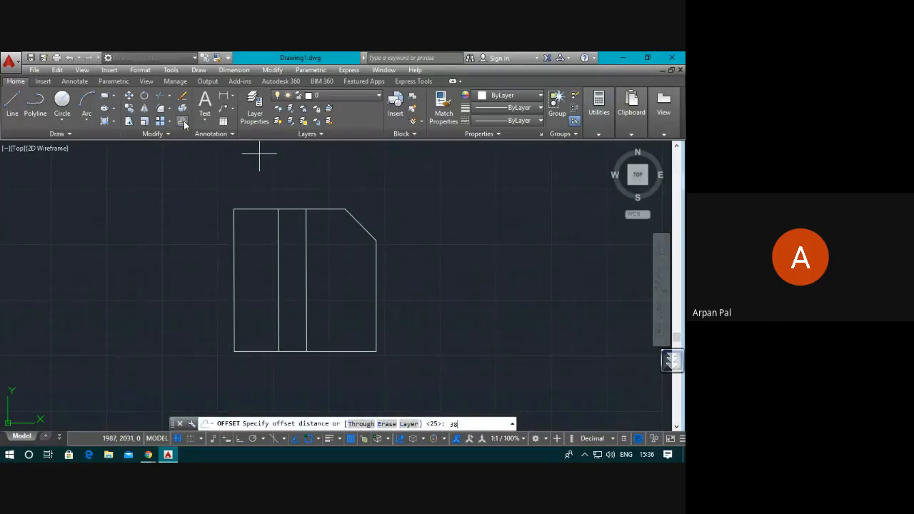
key(Return)
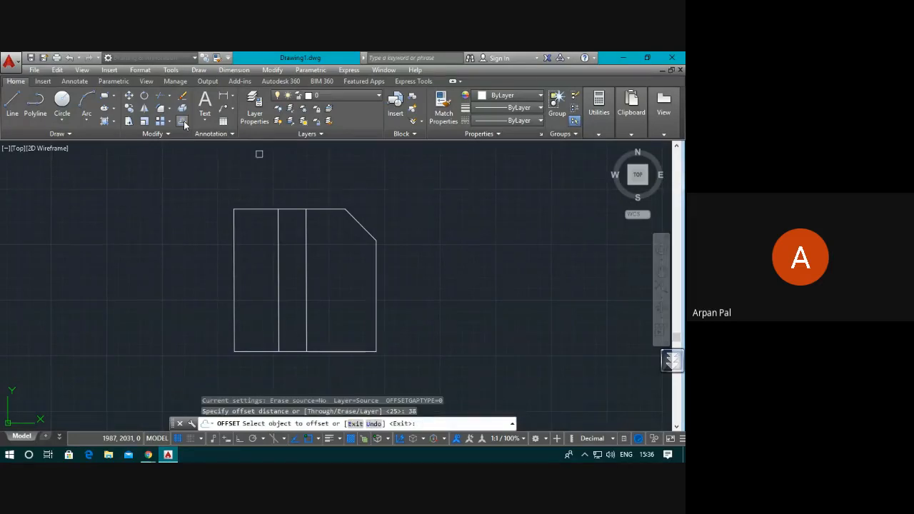
click(330, 350)
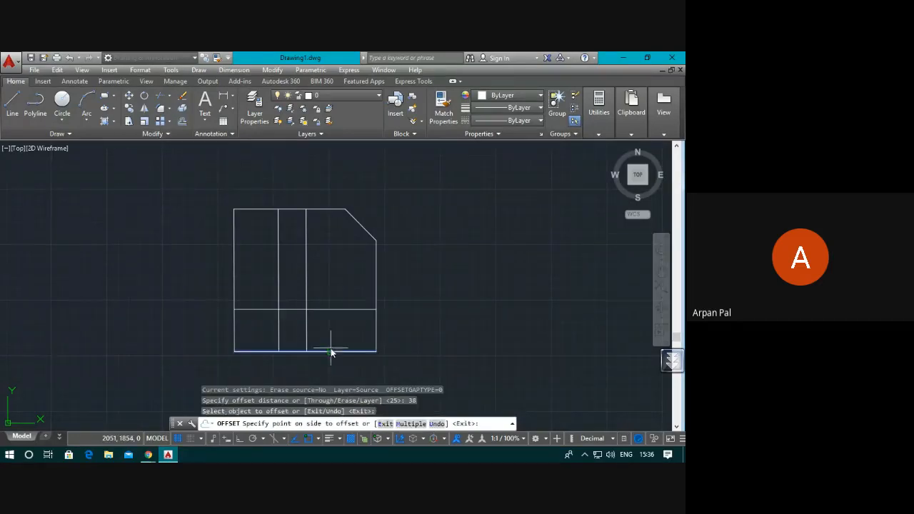
click(331, 274)
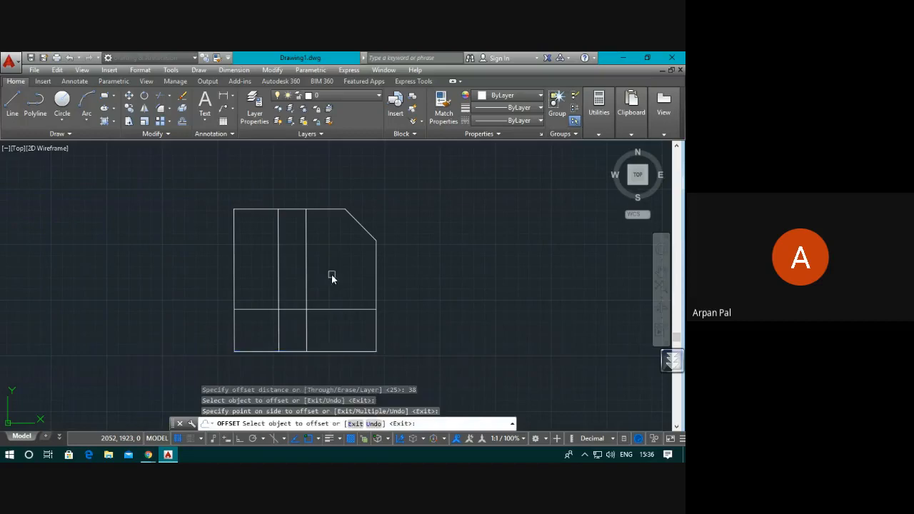
key(Escape)
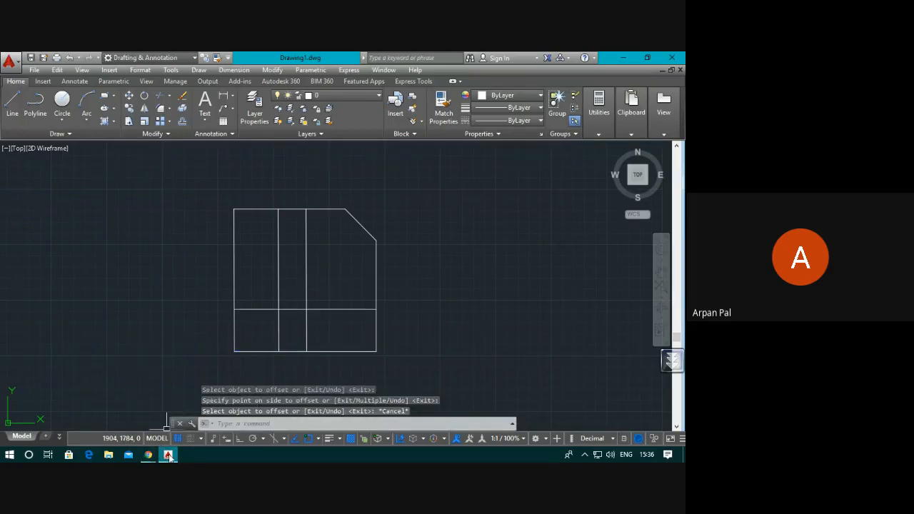
Check the vertical hole spacing in the PDF, then offset the inner horizontal line 25 units upward in AutoCAD
mouse_move(148, 457)
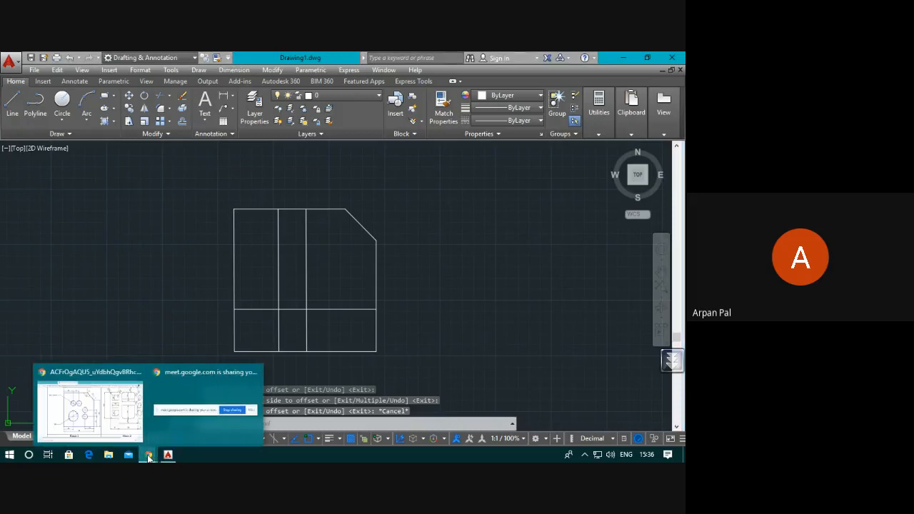
click(113, 428)
click(168, 454)
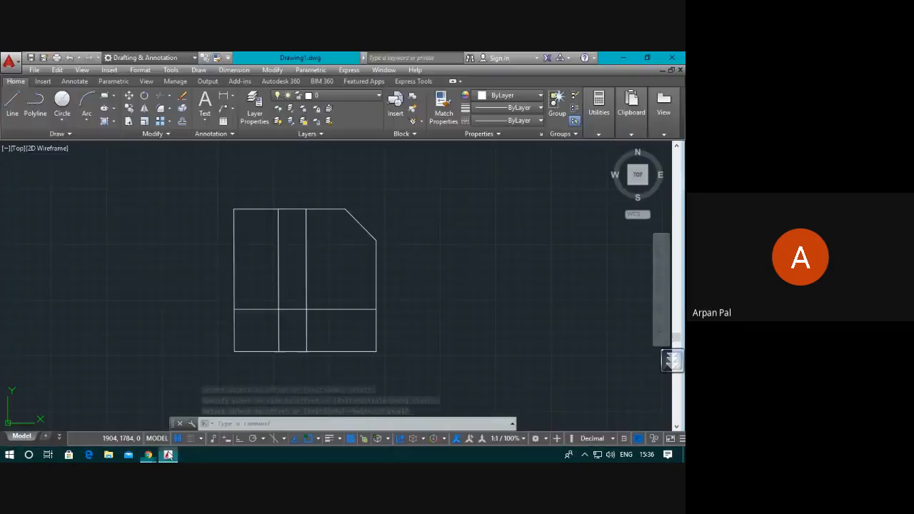
click(183, 121)
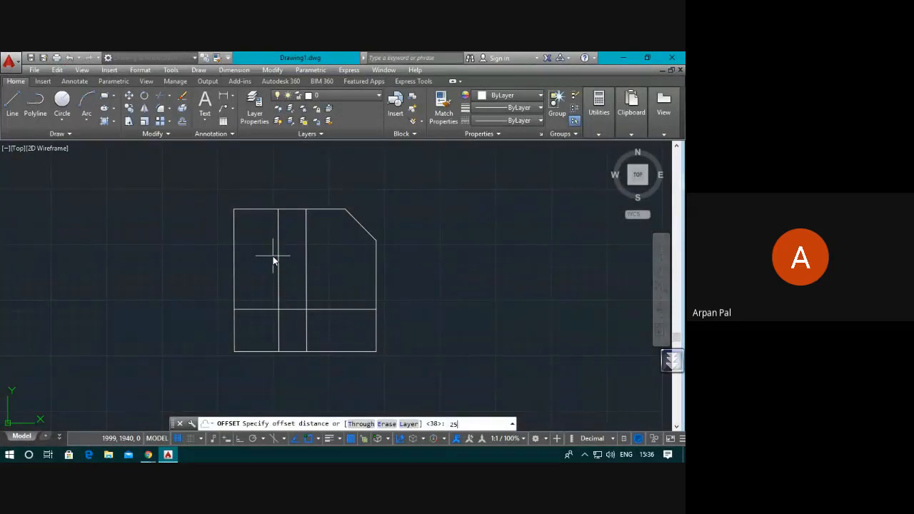
text(25)
key(Return)
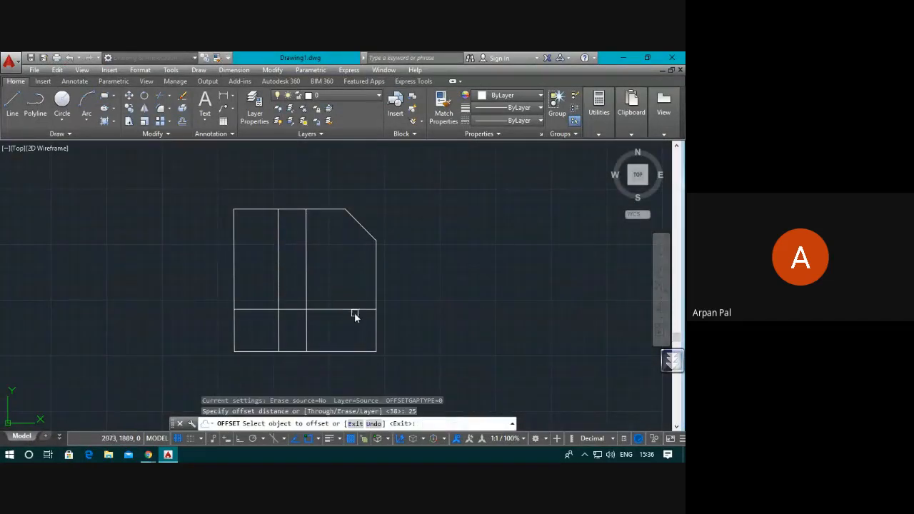
click(352, 308)
click(354, 281)
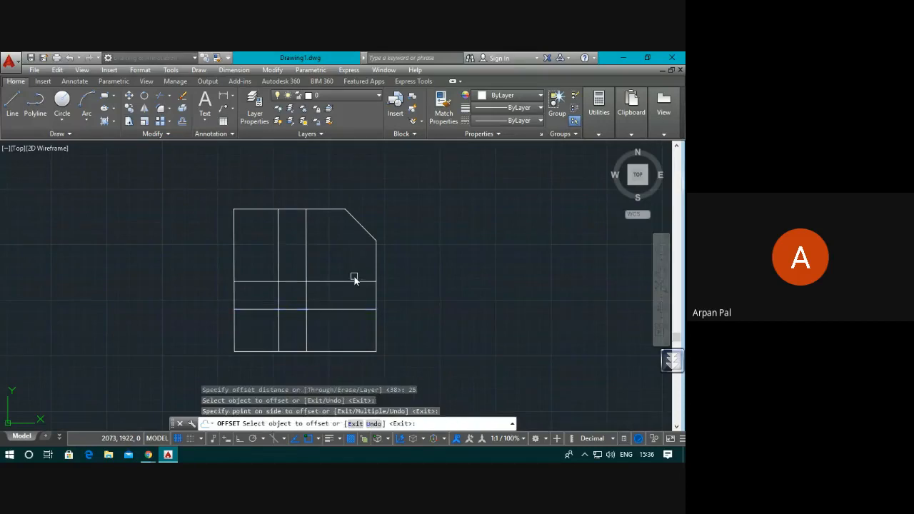
key(Escape)
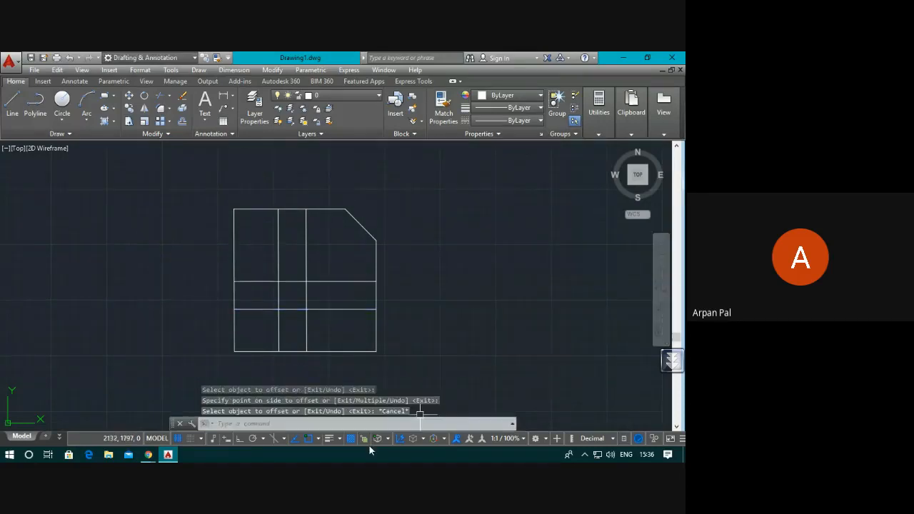
Review Figure 1 in the PDF, then offset the plate's right edge 38 units inward in AutoCAD and end the command
mouse_move(148, 454)
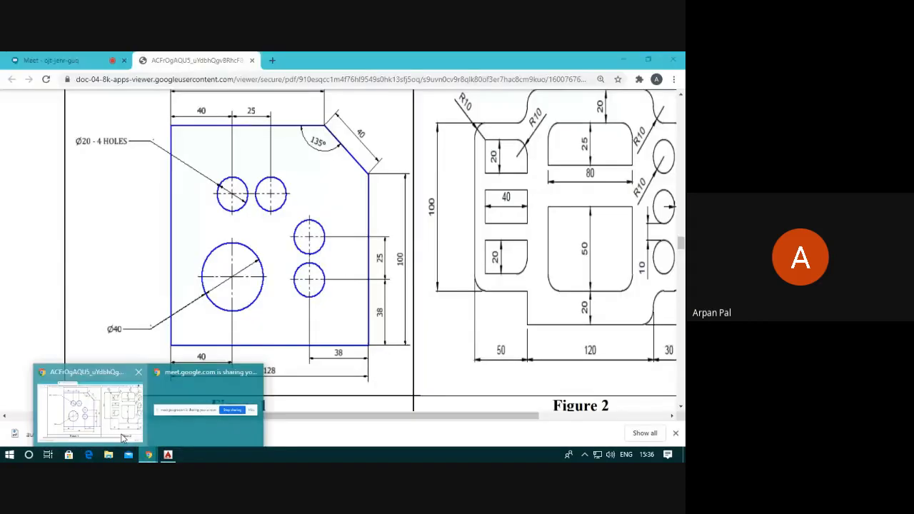
click(123, 437)
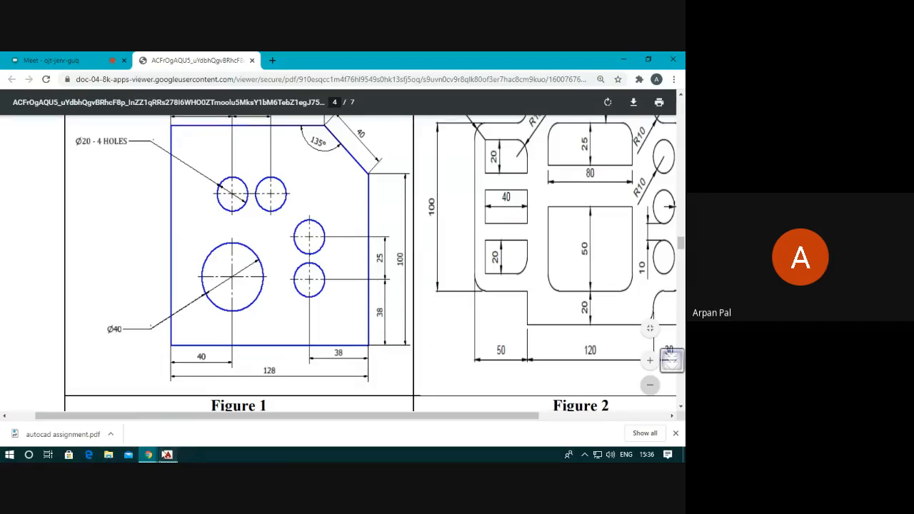
click(167, 454)
text(o)
key(Return)
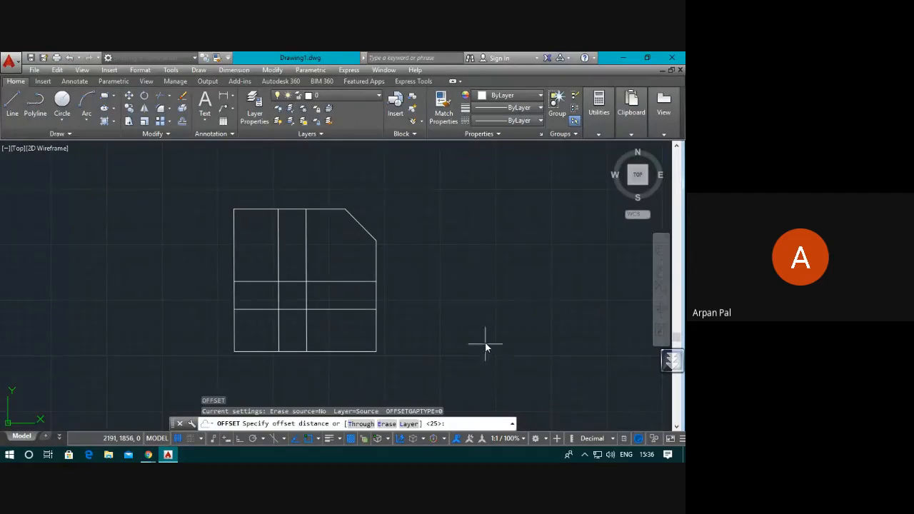
text(38)
key(Return)
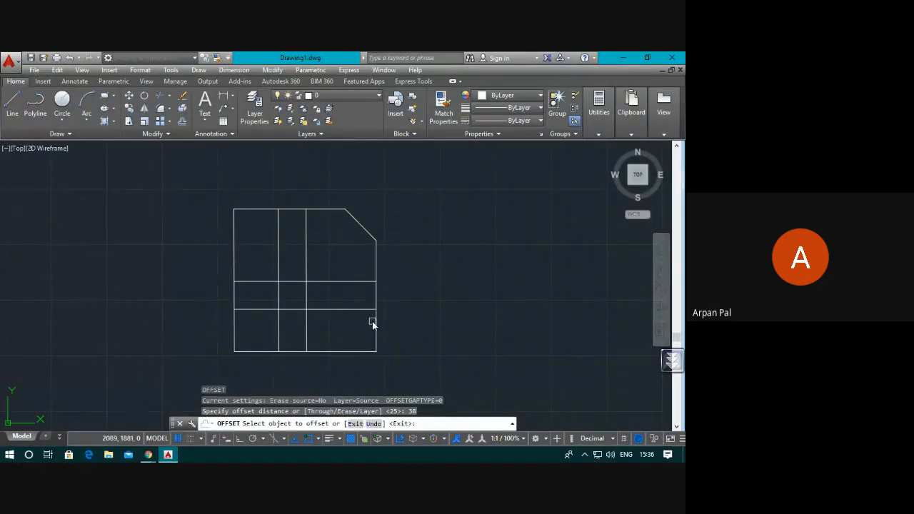
click(374, 321)
click(536, 322)
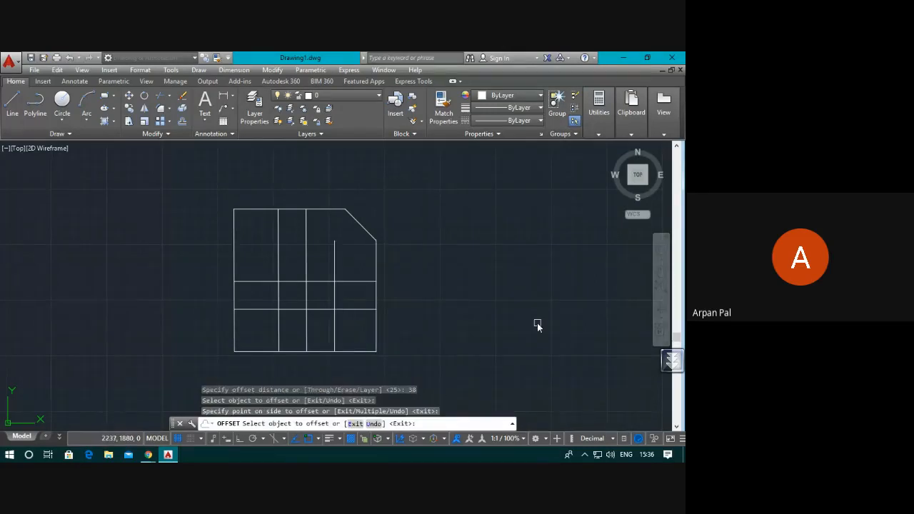
key(Escape)
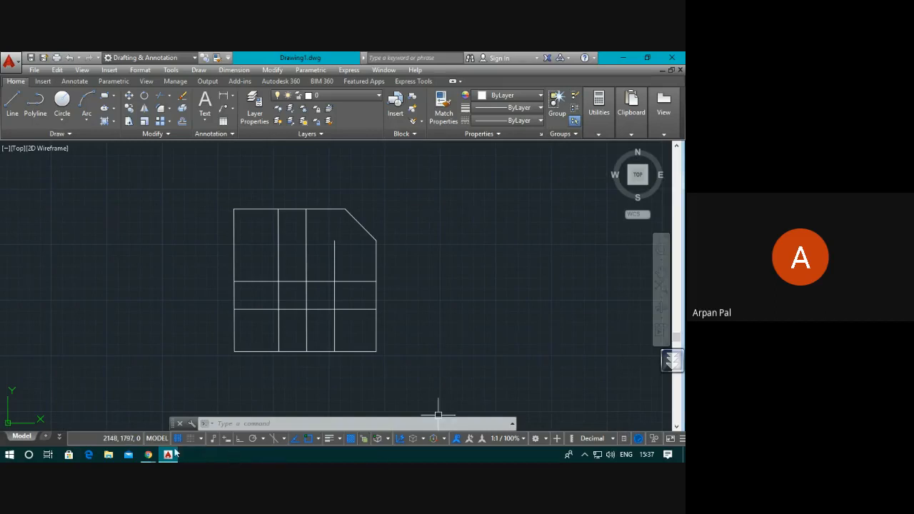
Check the size and placement of the right-hand pair of holes in the PDF's Figure 1, then return to AutoCAD
mouse_move(149, 456)
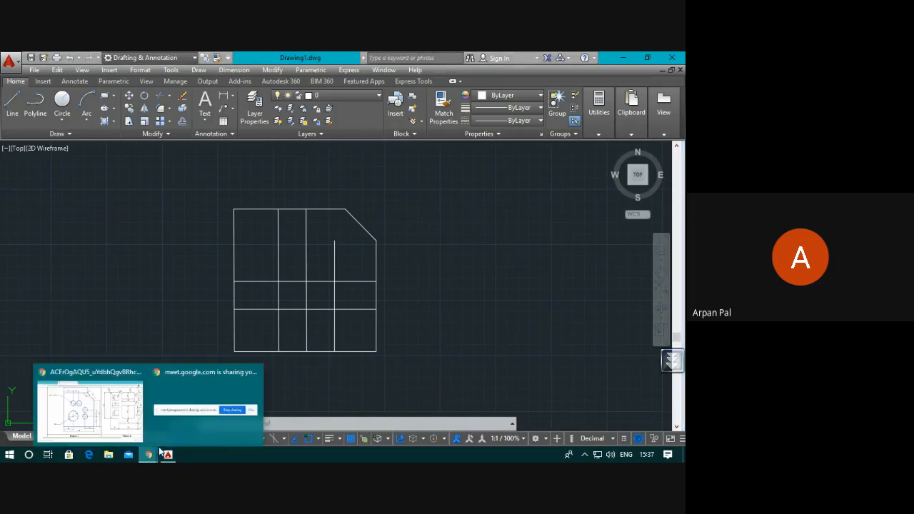
click(93, 411)
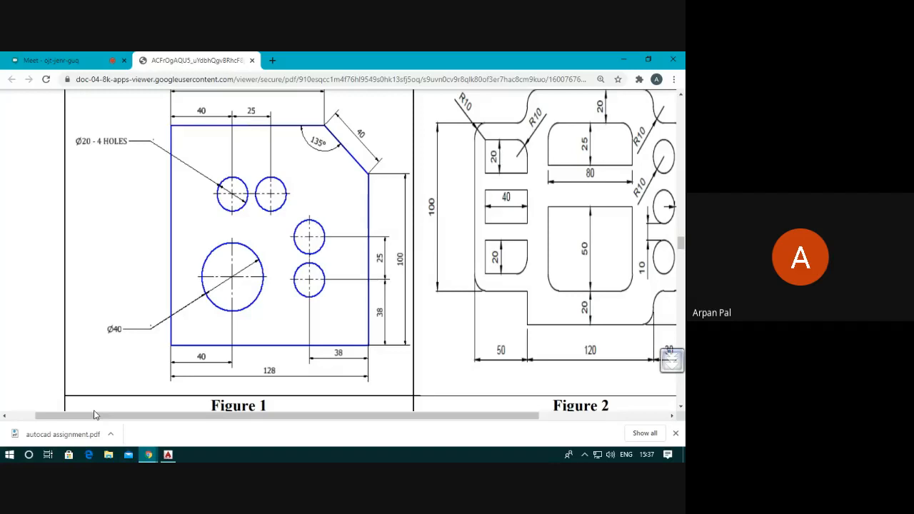
click(150, 455)
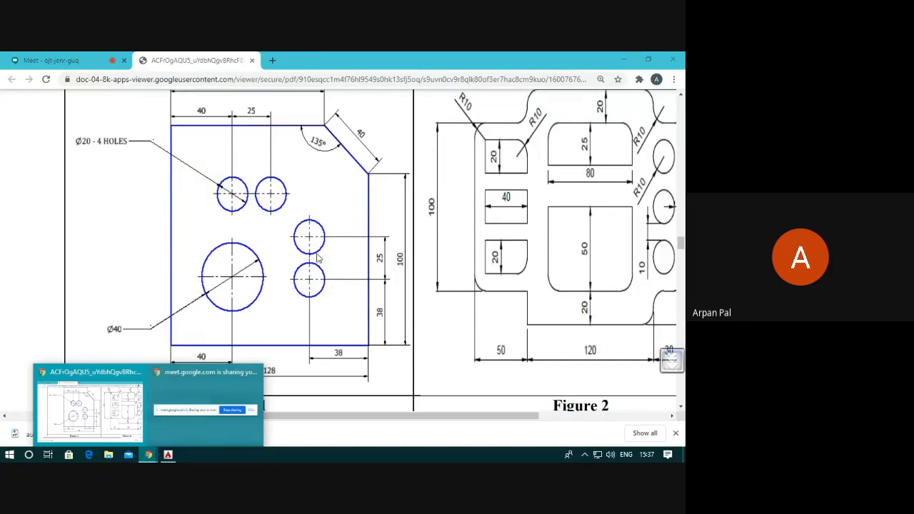
click(168, 455)
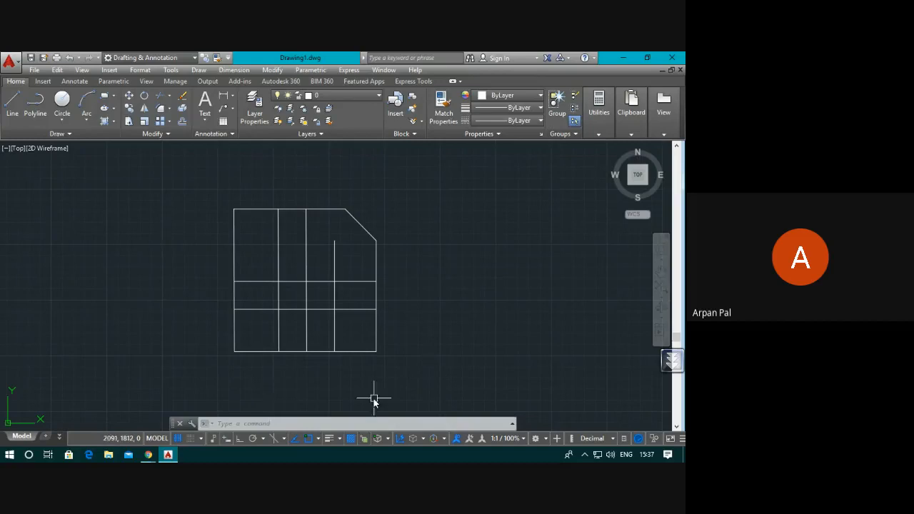
Draw a center-diameter circle of diameter 20 where the lower horizontal and rightmost vertical construction lines cross
click(258, 422)
text(cir)
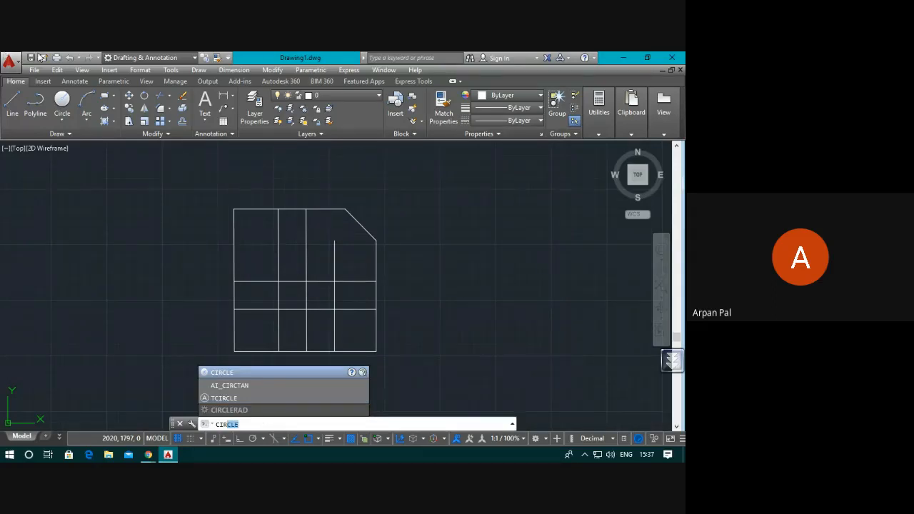
click(67, 102)
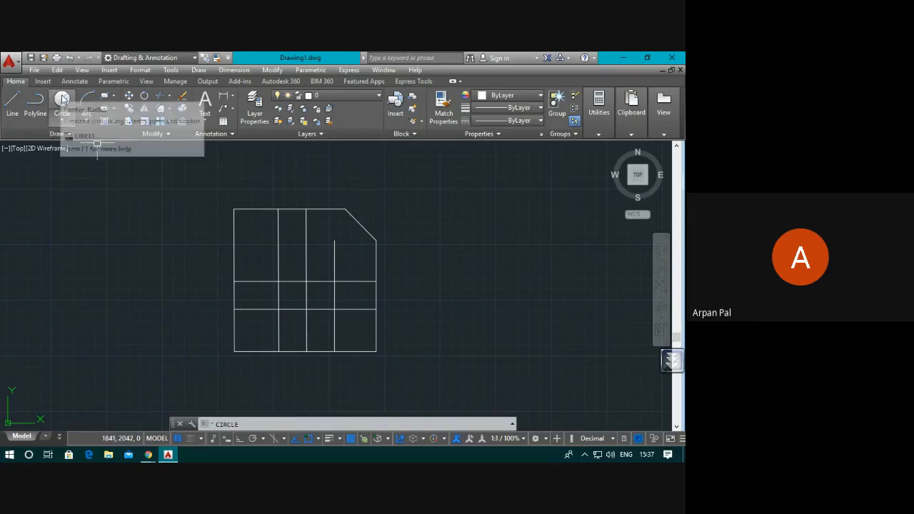
click(62, 102)
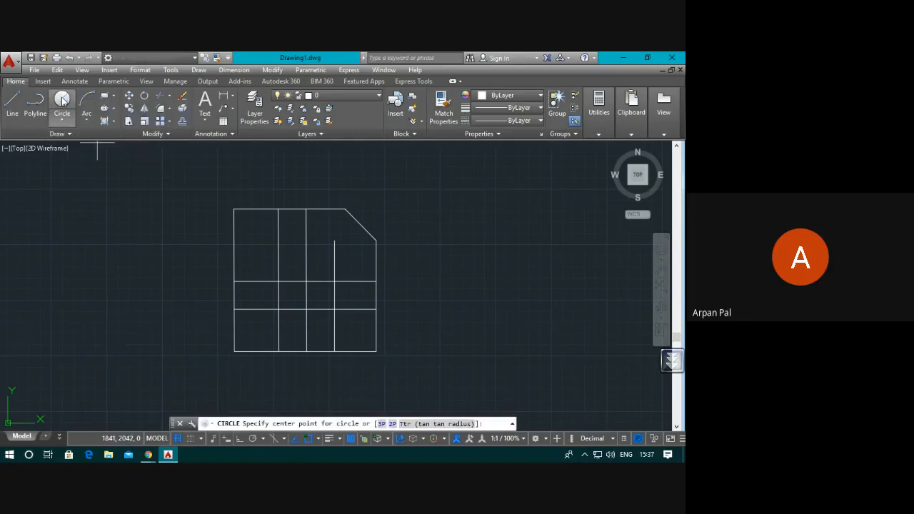
click(62, 120)
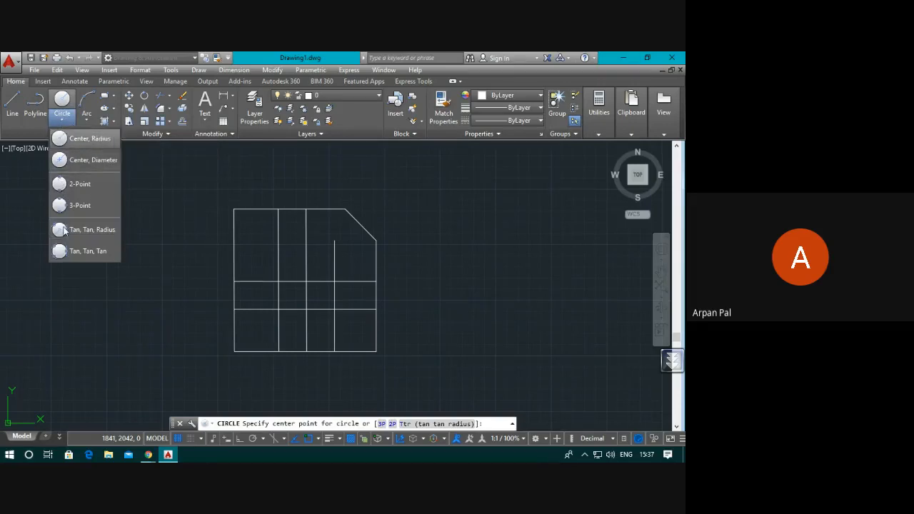
click(95, 160)
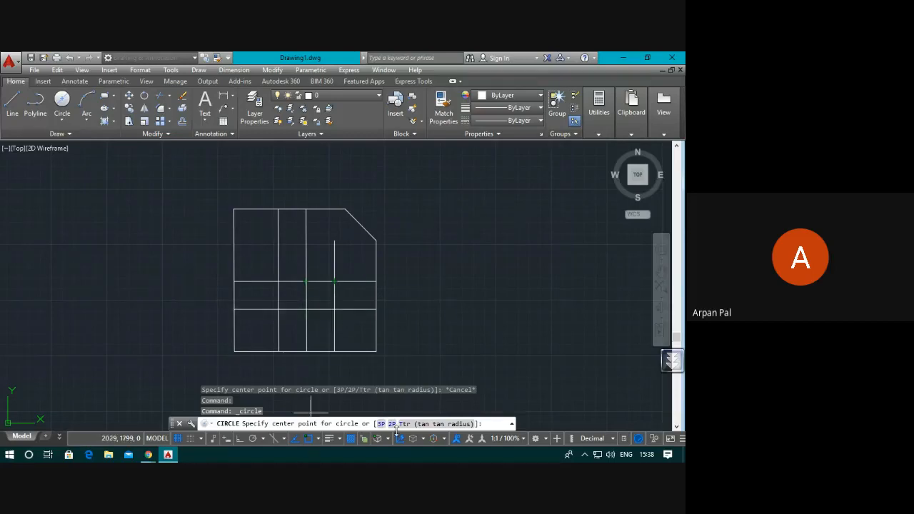
click(334, 308)
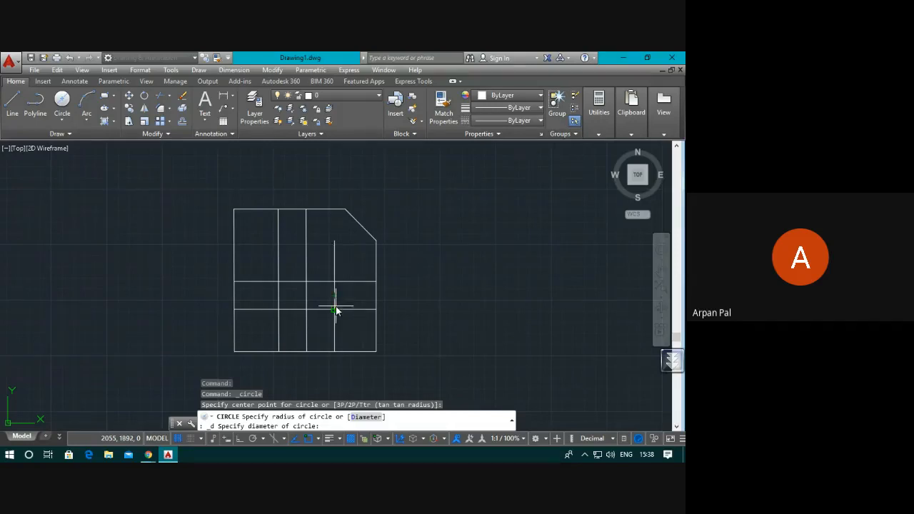
click(335, 311)
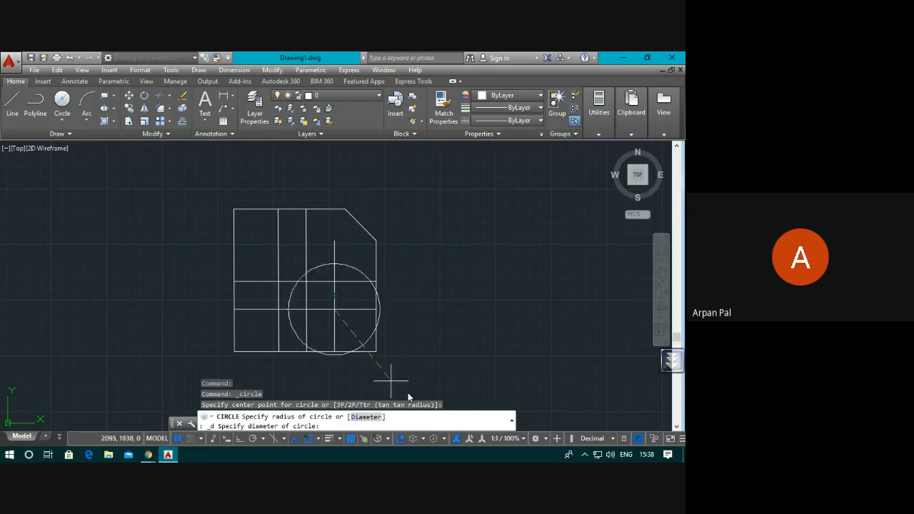
text(D)
key(Return)
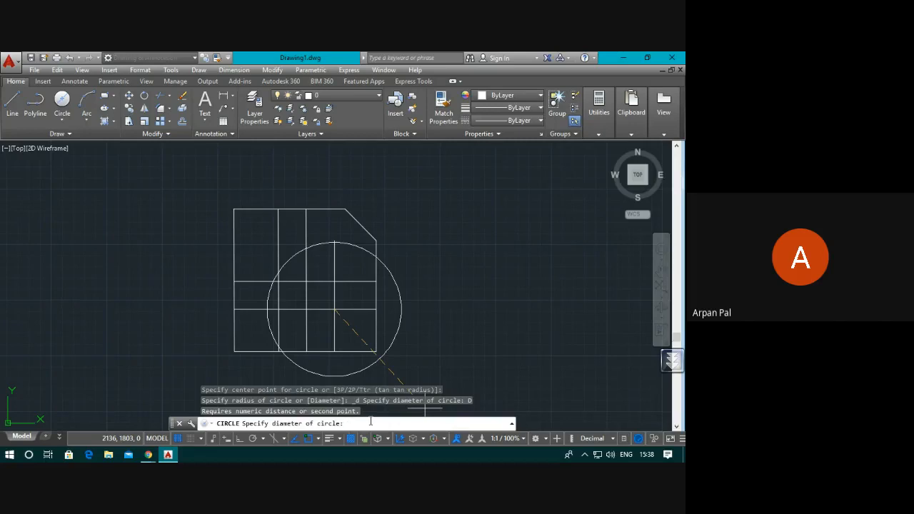
text(20)
key(Return)
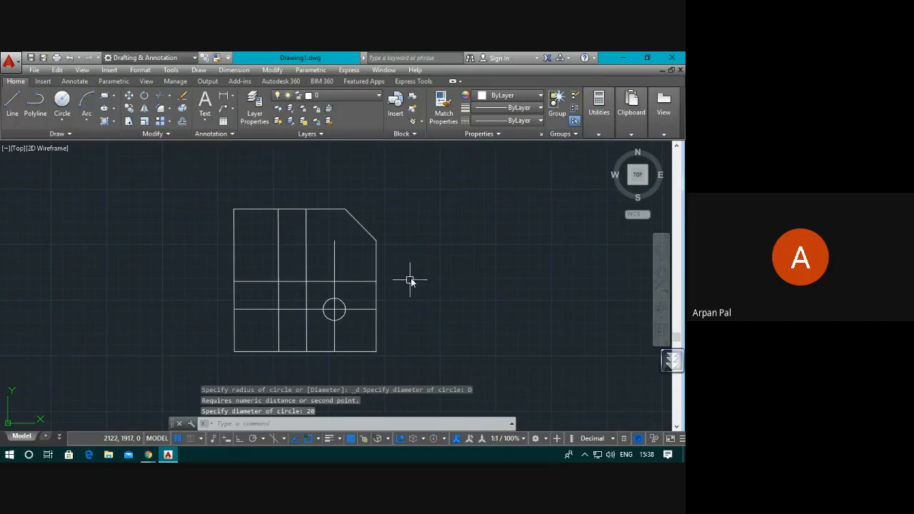
Draw a center-diameter circle of diameter 20 where the upper horizontal and rightmost vertical construction lines cross
click(61, 102)
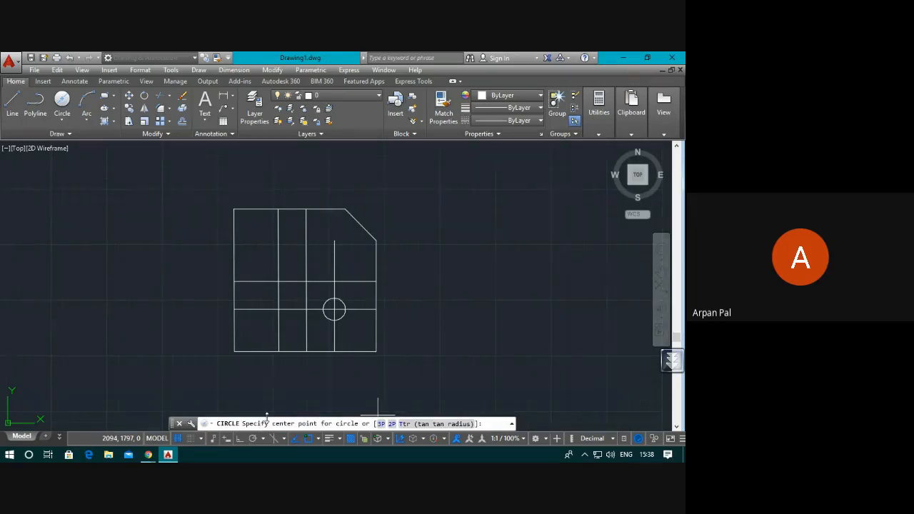
click(334, 281)
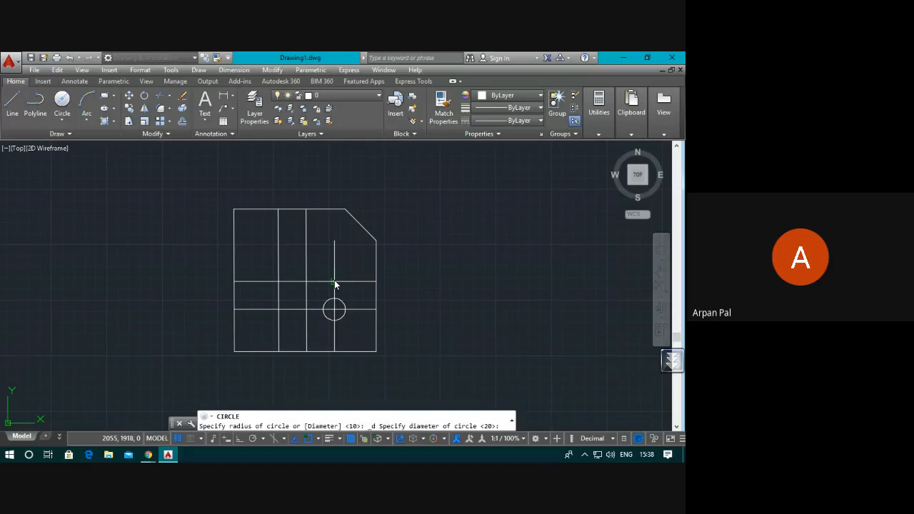
text(d)
key(Return)
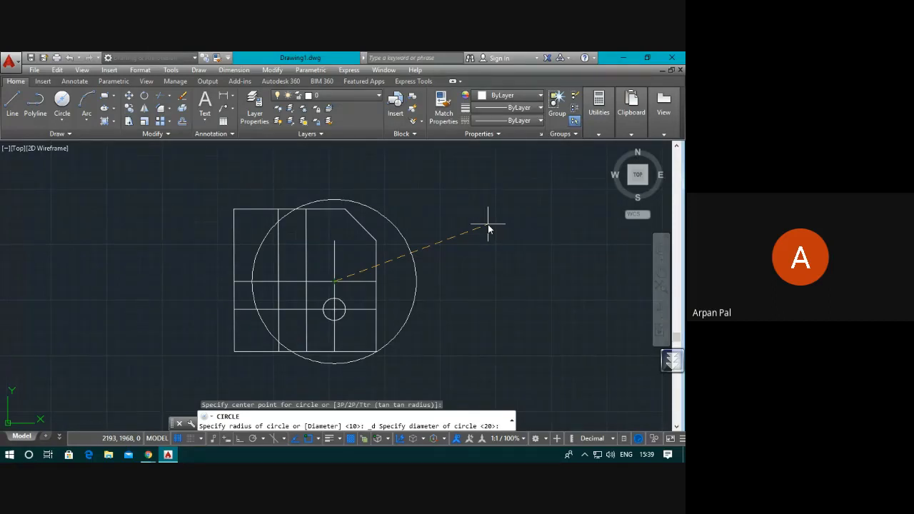
text(20)
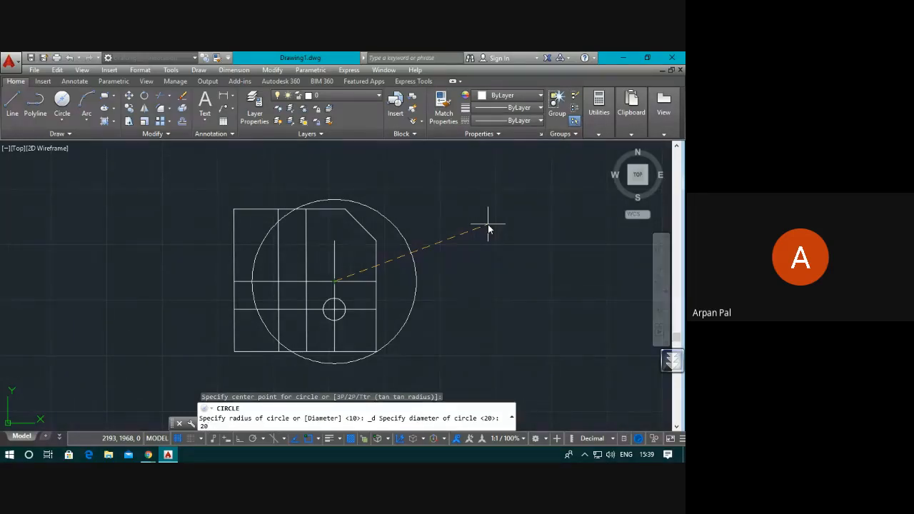
key(Return)
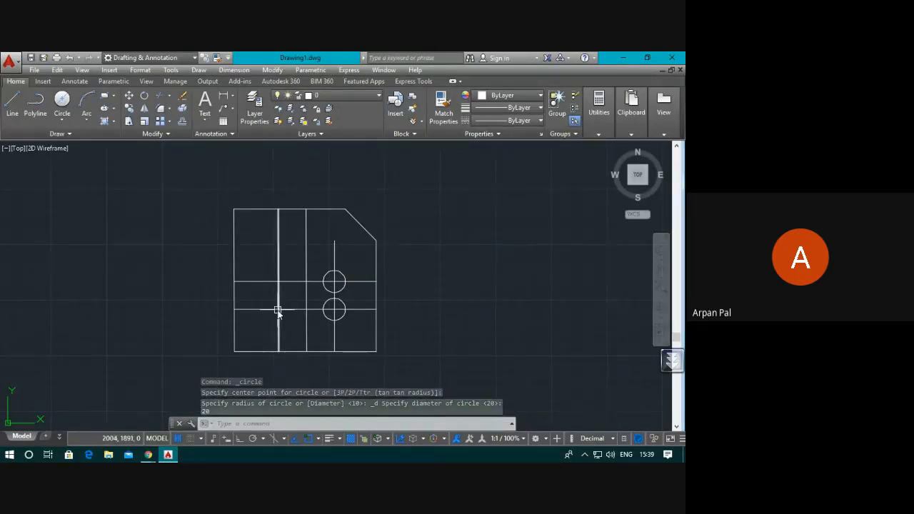
Draw a circle of diameter 40 centered where the lower horizontal and leftmost vertical construction lines cross
click(62, 101)
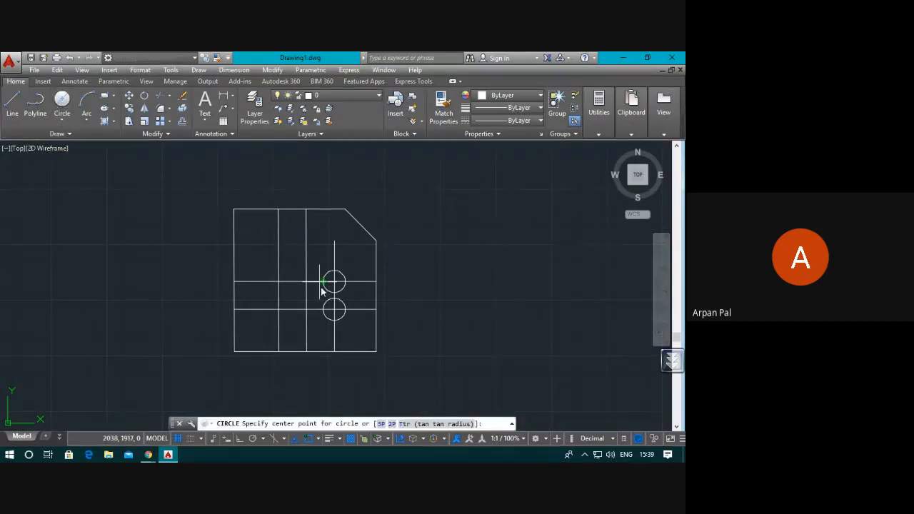
click(278, 309)
text(d)
key(Return)
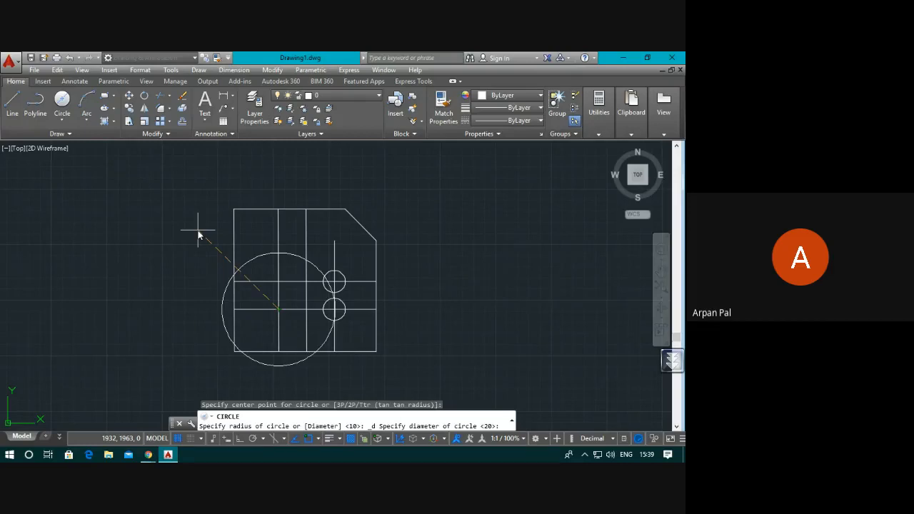
text(40)
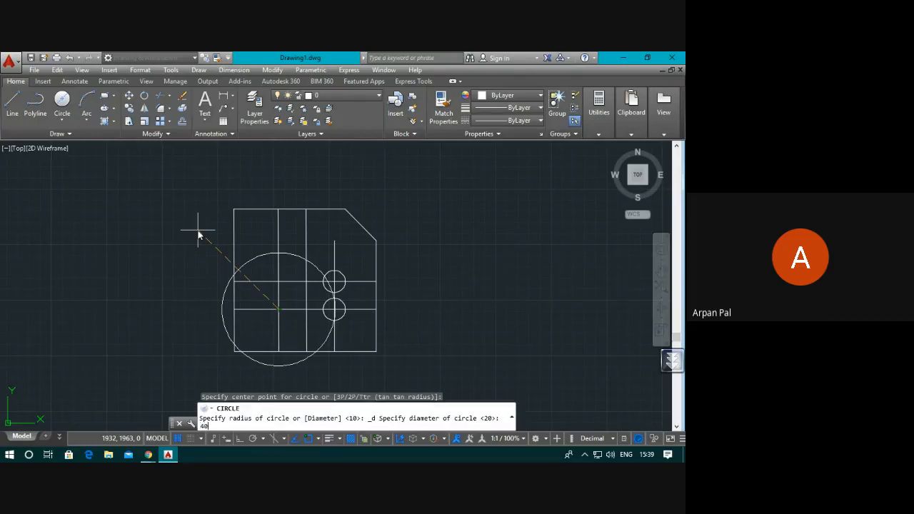
key(Return)
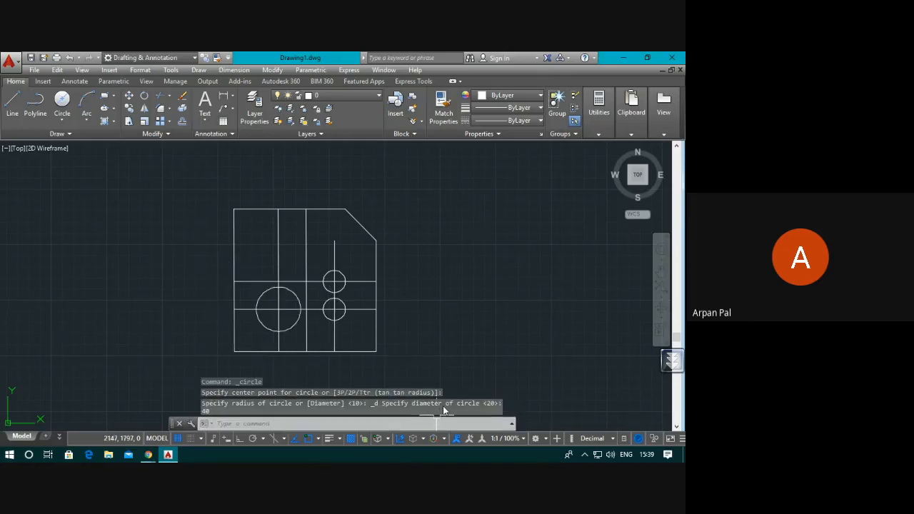
Delete both horizontal construction lines and the rightmost vertical construction line through the small circles
click(363, 282)
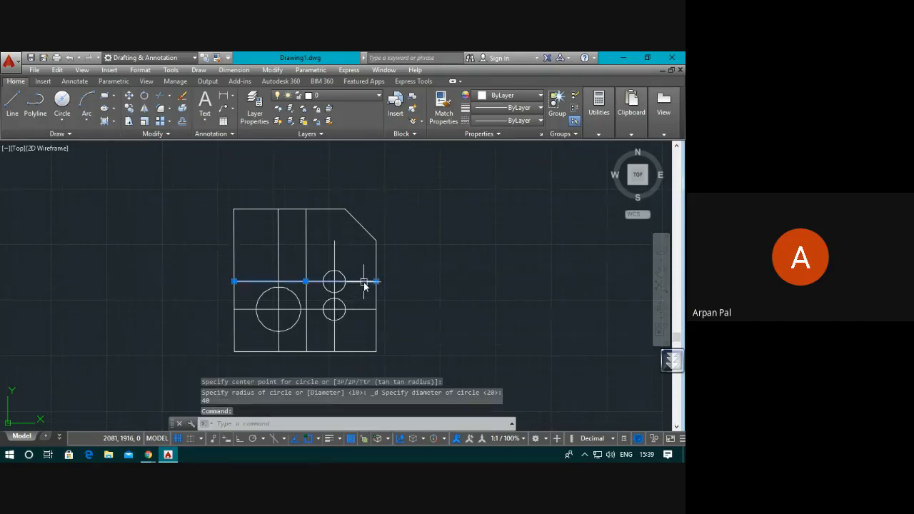
key(Delete)
click(334, 256)
key(Delete)
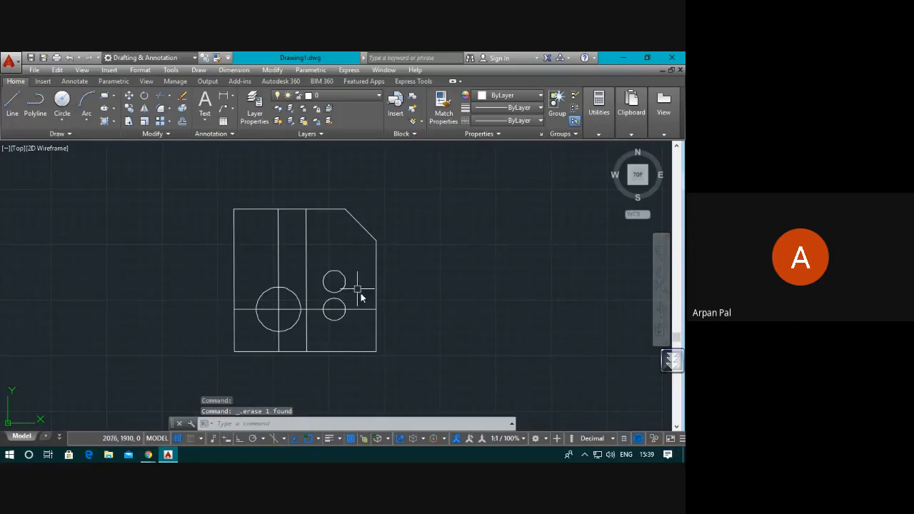
click(361, 309)
key(Delete)
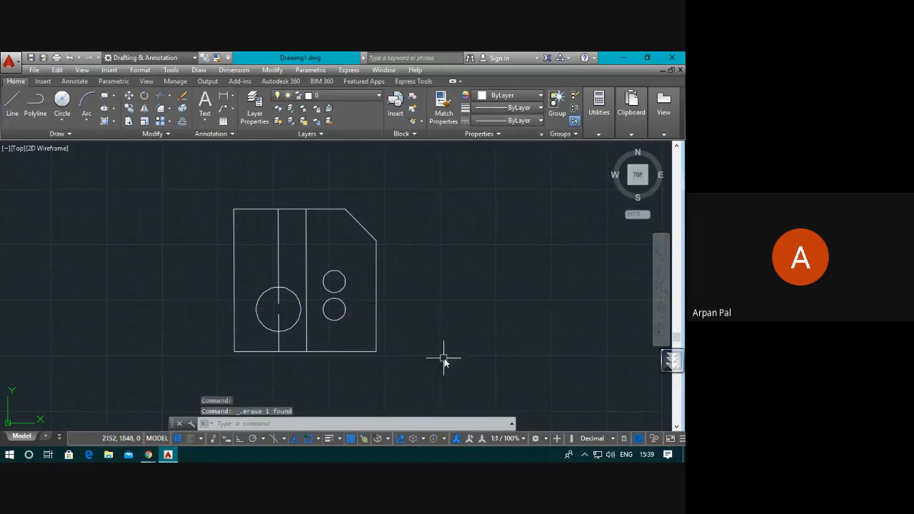
Check the placement of the upper pair of holes in the PDF's Figure 1, then return to AutoCAD
scroll(284, 292, up, 2)
scroll(284, 293, up, 4)
scroll(262, 322, down, 6)
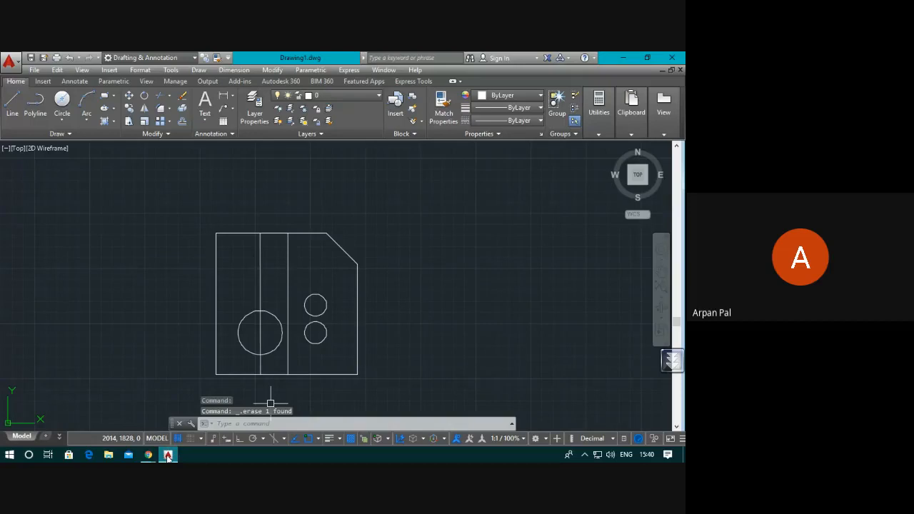
mouse_move(169, 453)
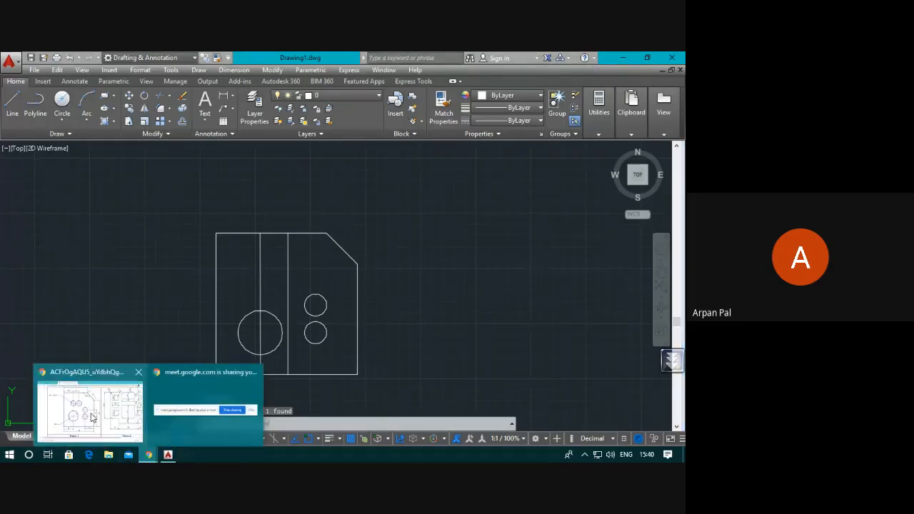
click(96, 414)
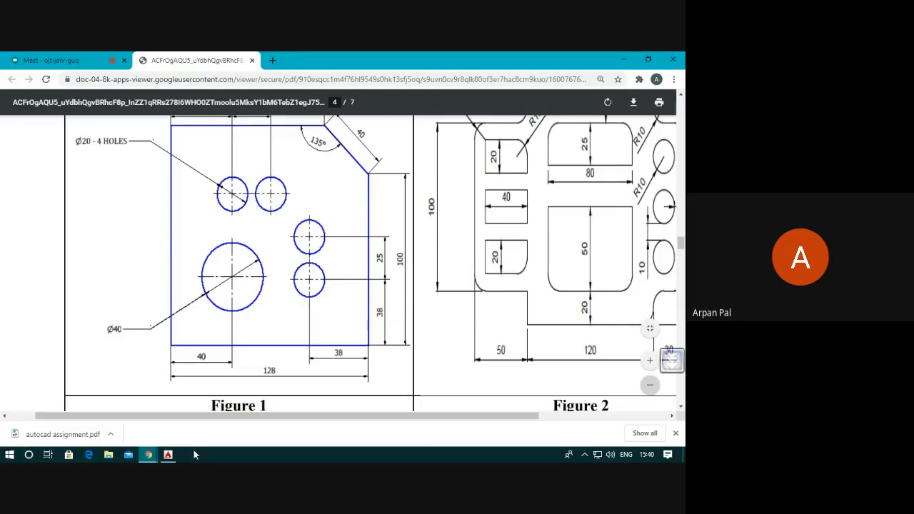
mouse_move(171, 456)
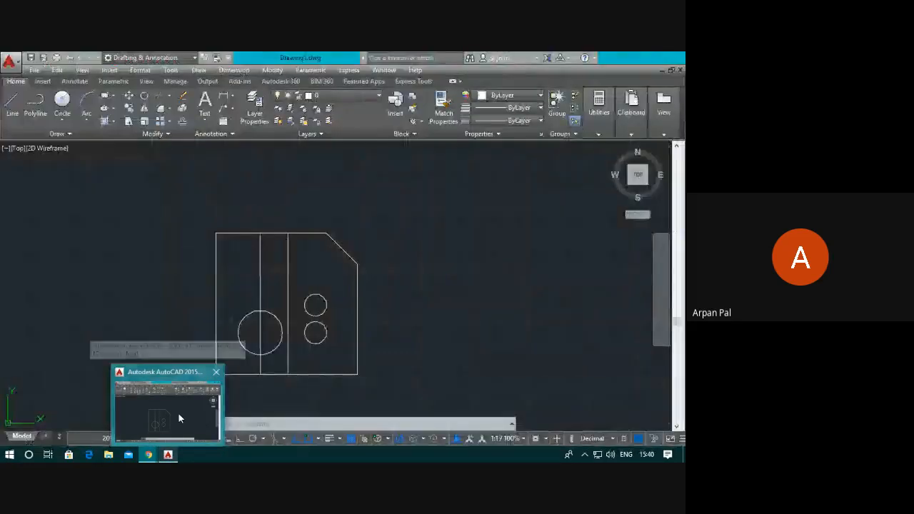
click(179, 418)
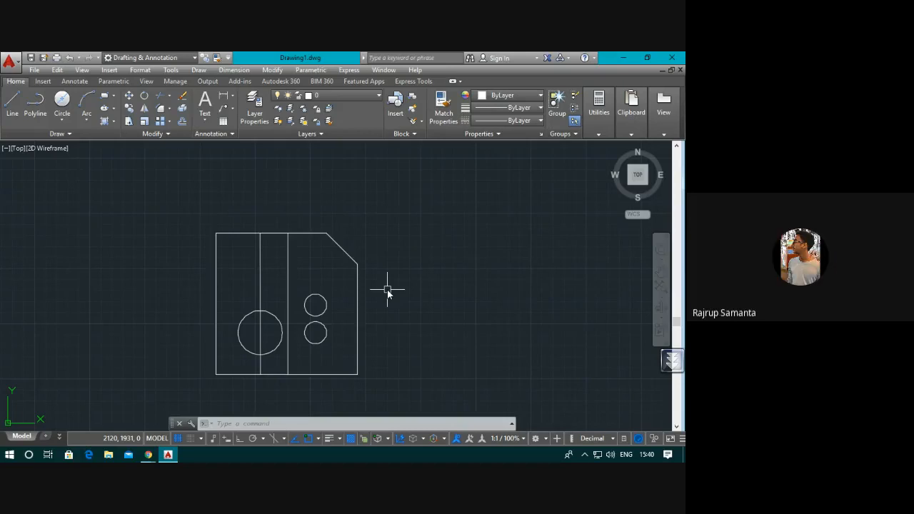
Offset the plate's top edge 38 units downward into the plate and end the command
text(o)
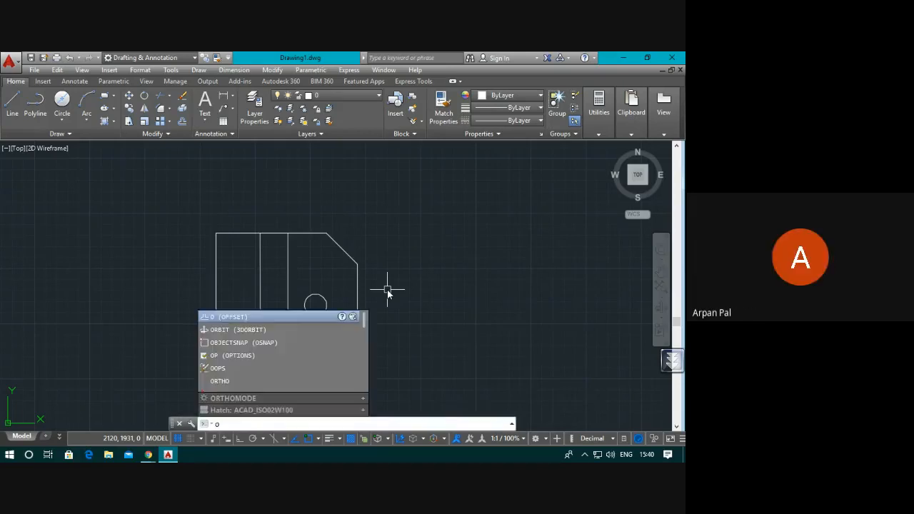
key(Return)
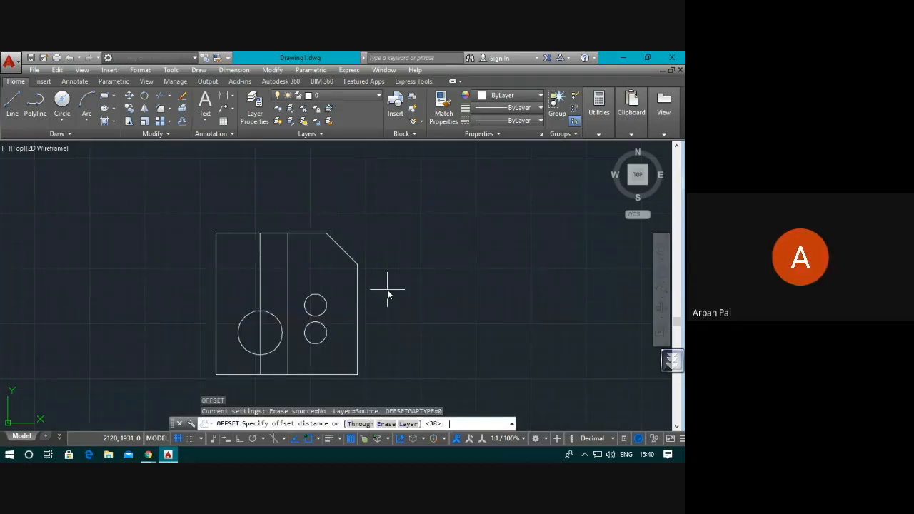
text(38)
key(Return)
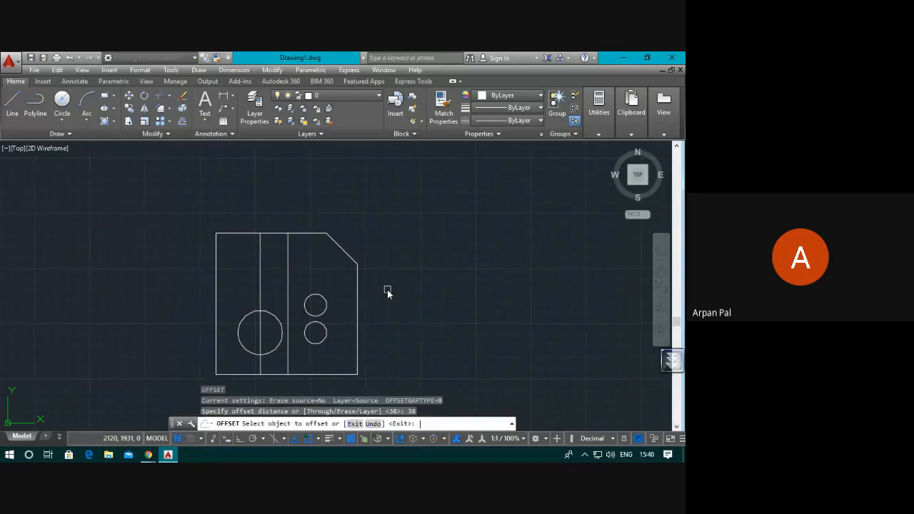
click(309, 234)
click(307, 264)
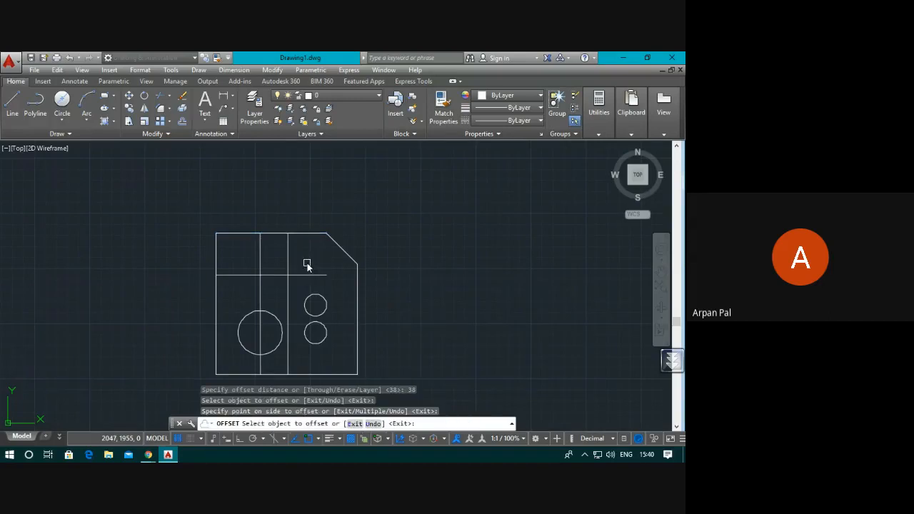
key(Escape)
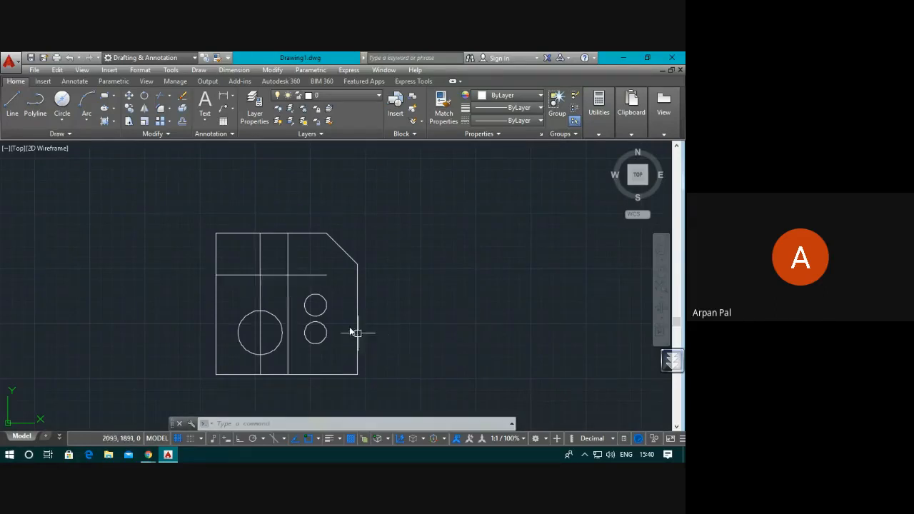
Draw a center-diameter circle of diameter 20 where the new horizontal line crosses the left vertical construction line
click(62, 100)
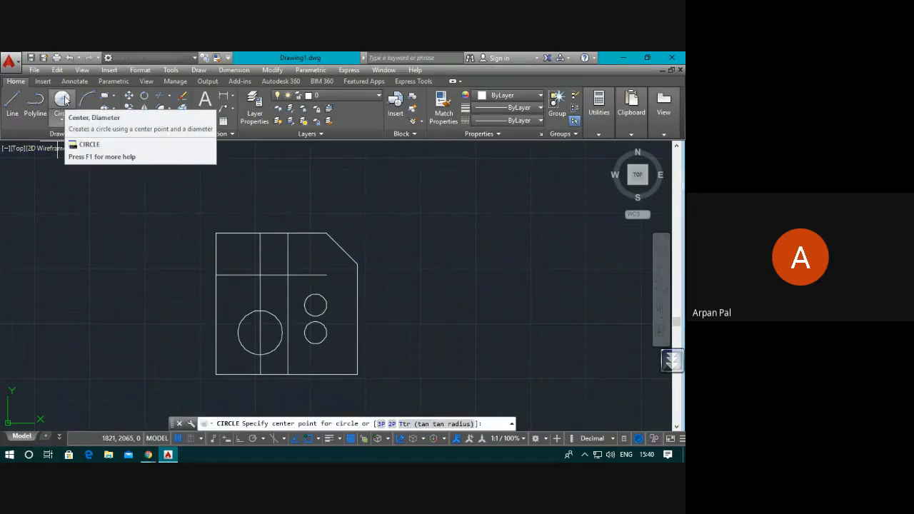
click(63, 120)
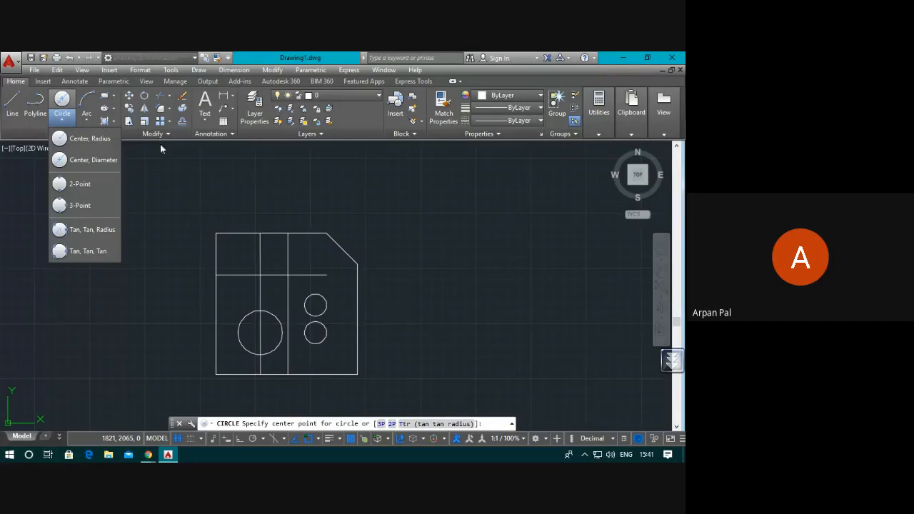
click(262, 278)
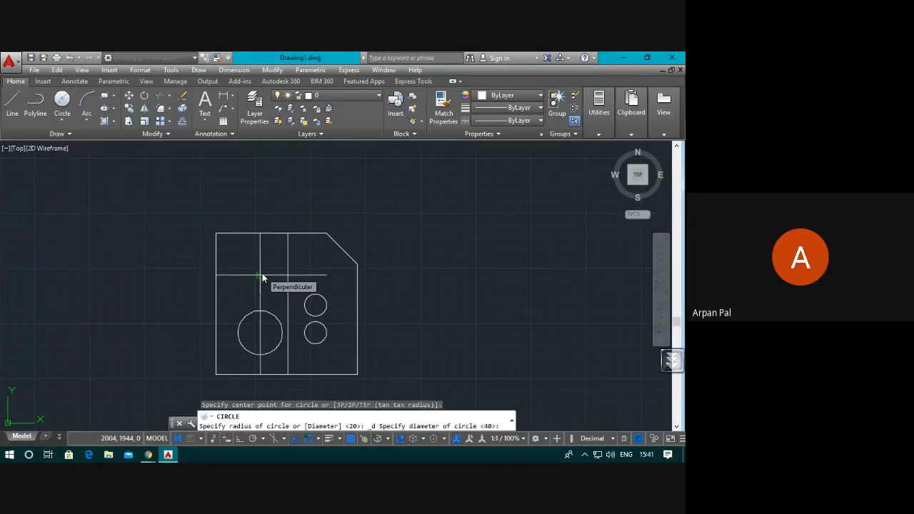
text(20)
key(Return)
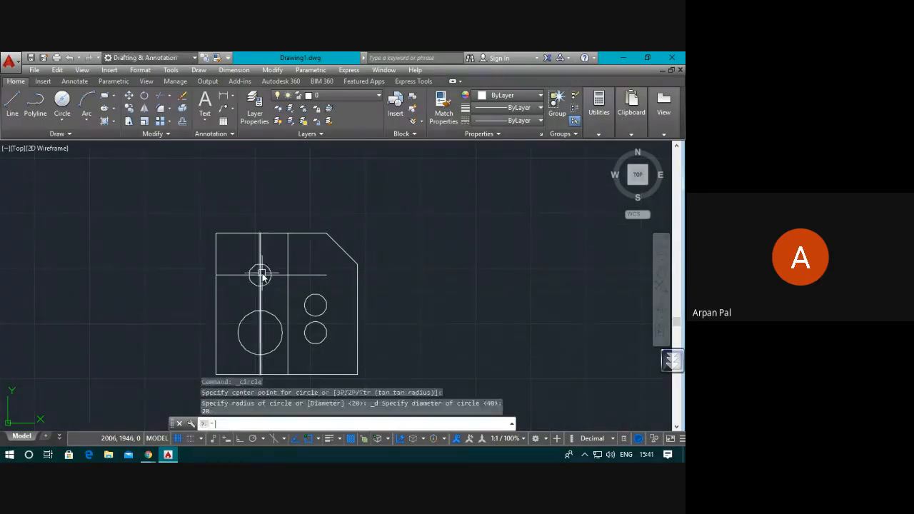
Draw another circle of diameter 20 where the horizontal line crosses the right vertical construction line, and end the command
click(62, 100)
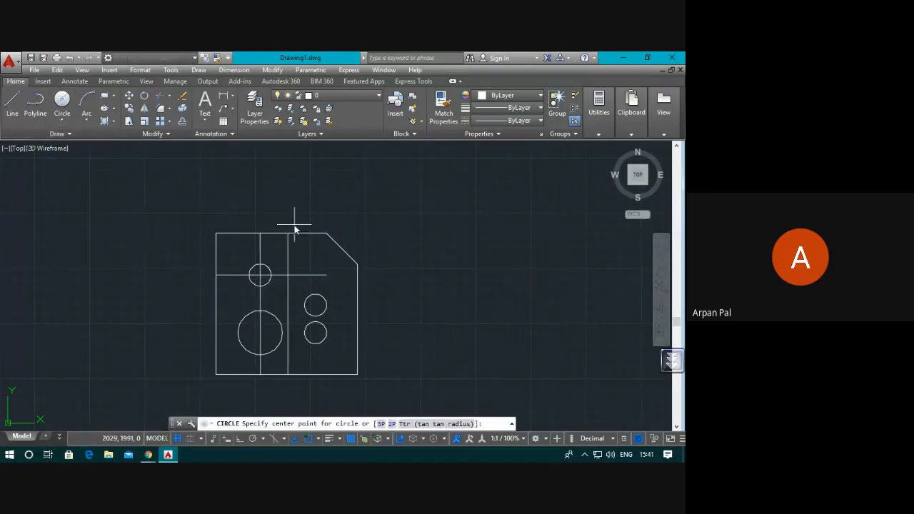
click(290, 278)
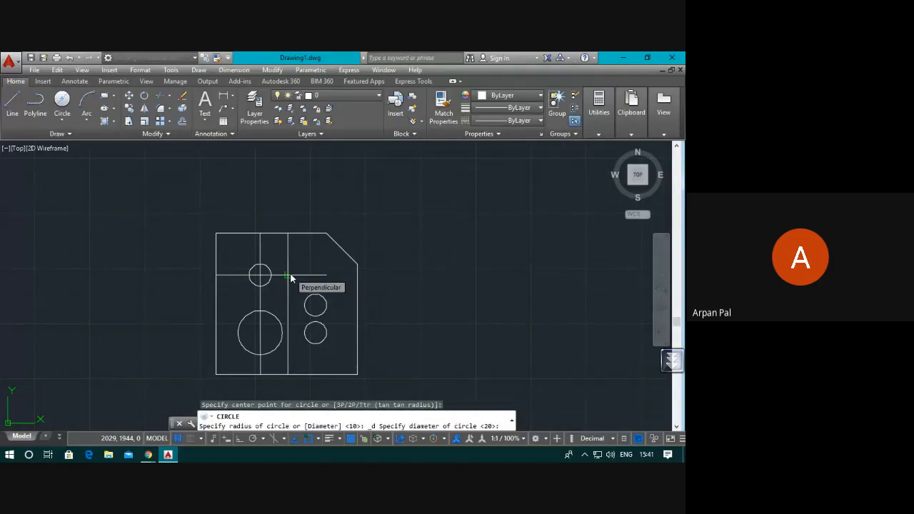
text(20)
key(Return)
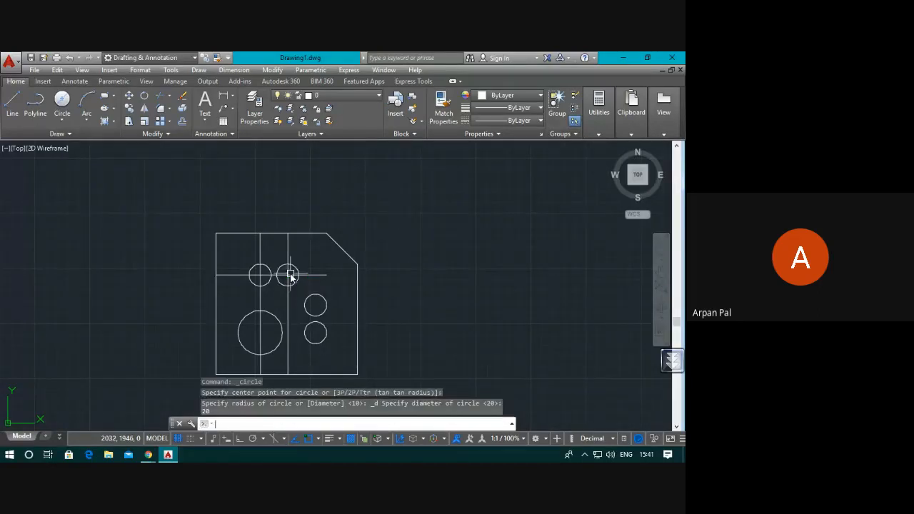
key(Escape)
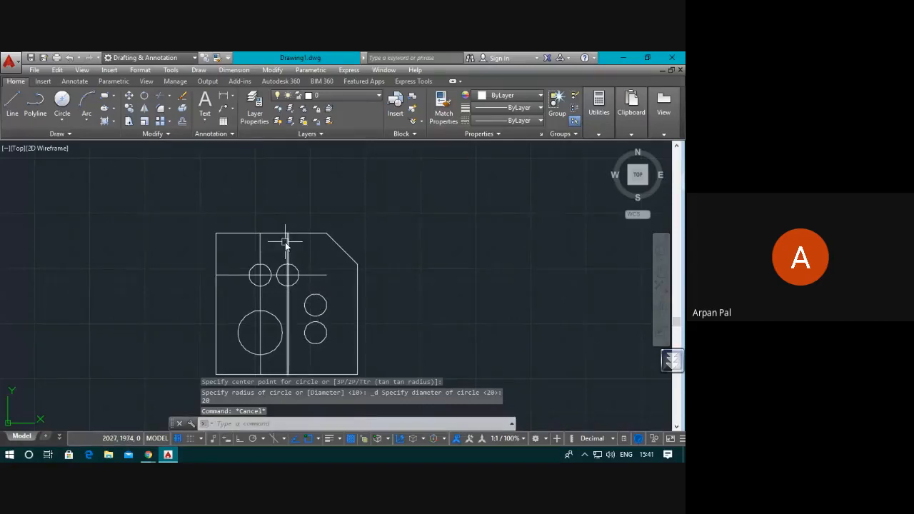
Delete the two vertical construction lines and the horizontal one, keeping only the plate outline and circles
click(286, 243)
key(Delete)
click(259, 245)
key(Delete)
click(321, 274)
key(Delete)
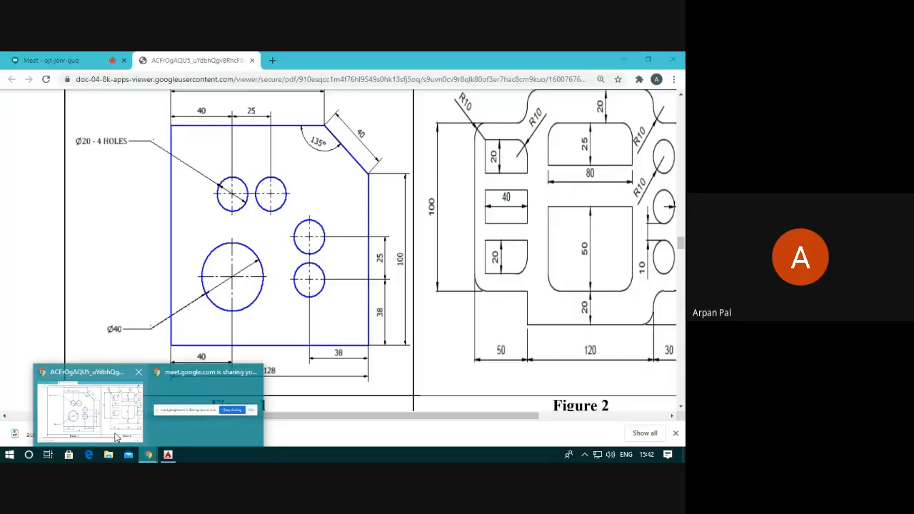
Compare the drawing with Figure 1 in the PDF, then return to AutoCAD and inspect the finished plate
click(92, 404)
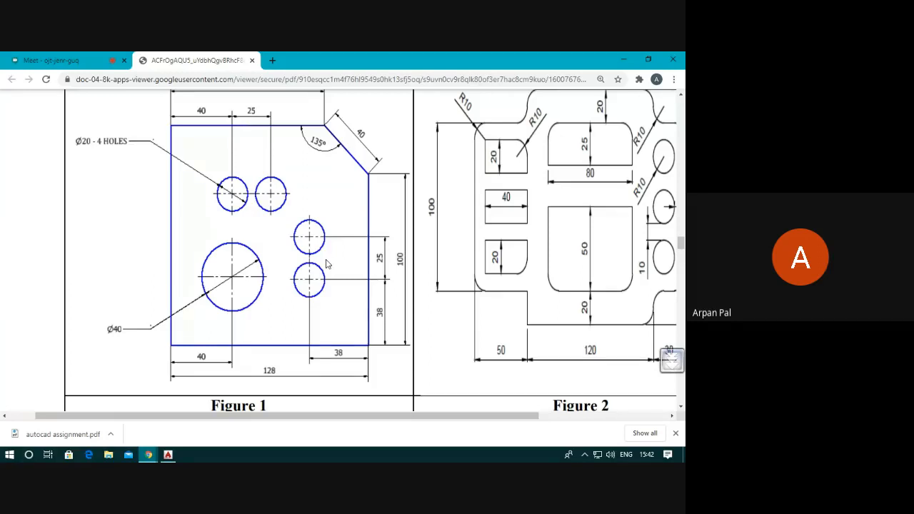
mouse_move(168, 454)
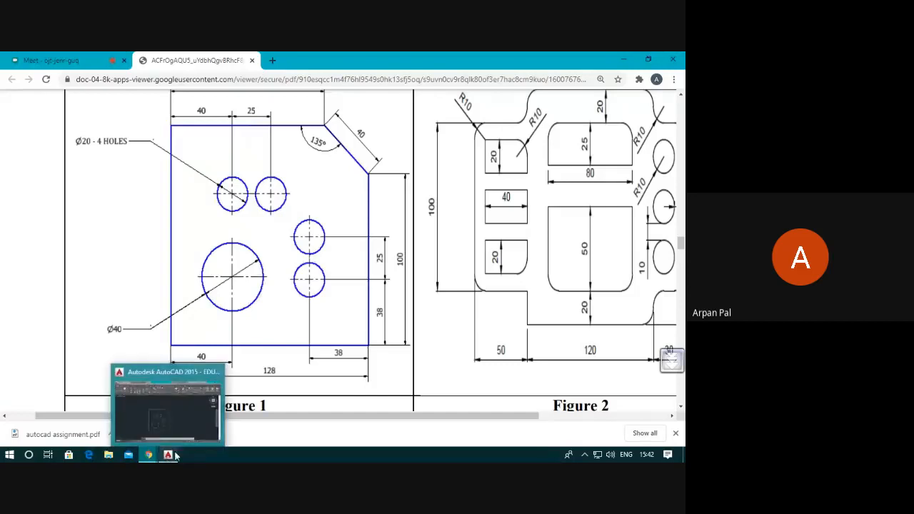
click(176, 428)
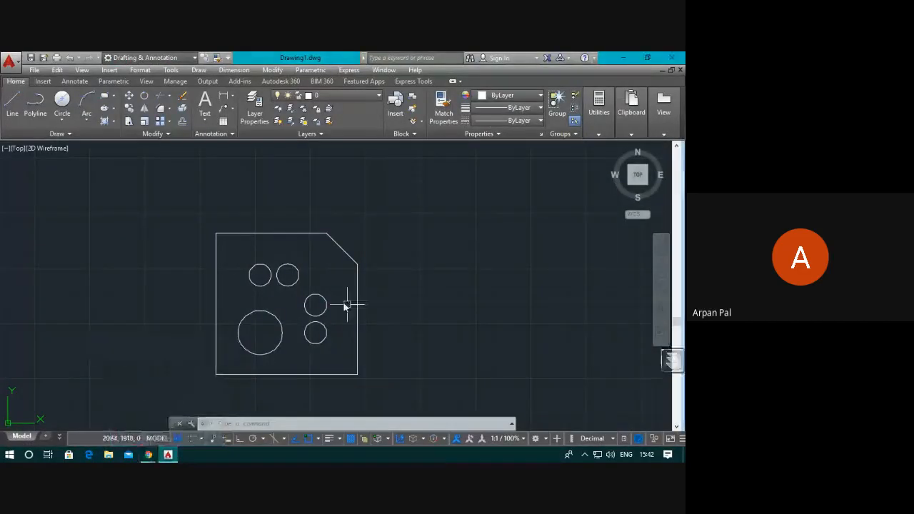
scroll(261, 255, up, 4)
scroll(414, 291, down, 5)
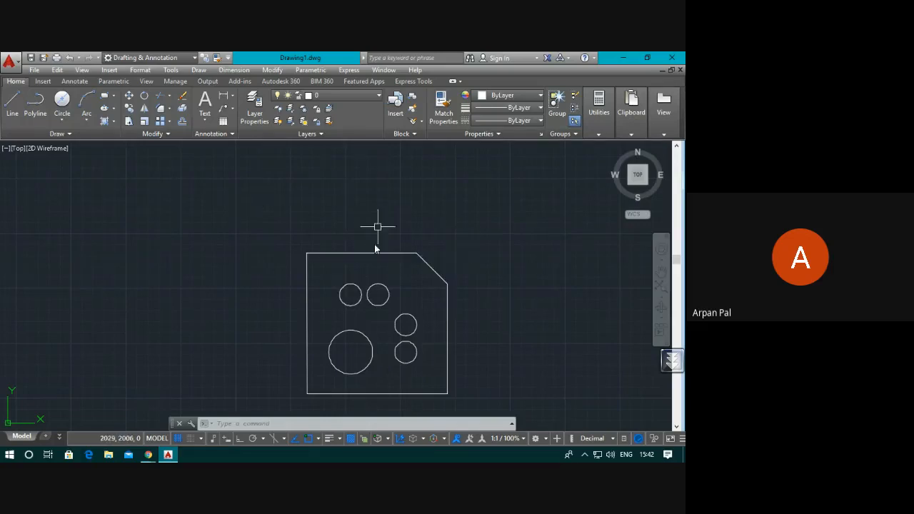
Draw a vertical line from the bottom quadrant of the upper-left small circle through its top quadrant to the plate's top edge
click(13, 107)
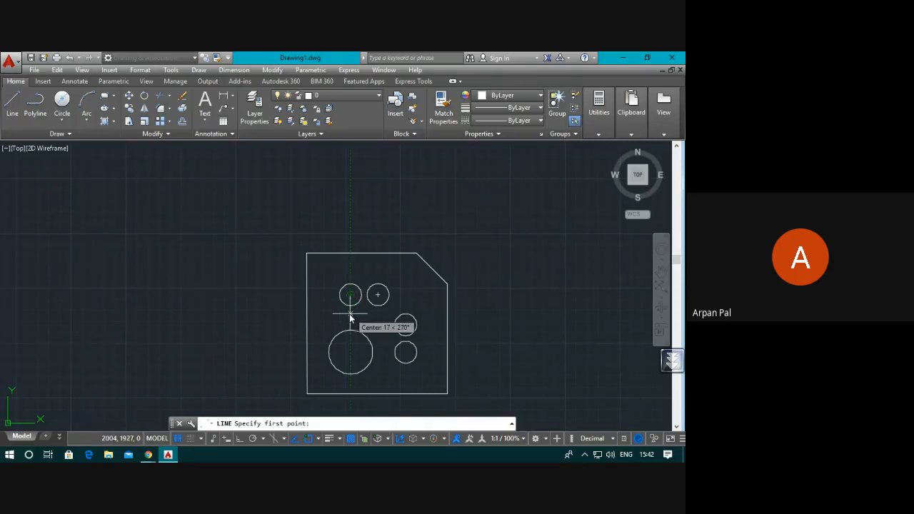
scroll(352, 316, up, 4)
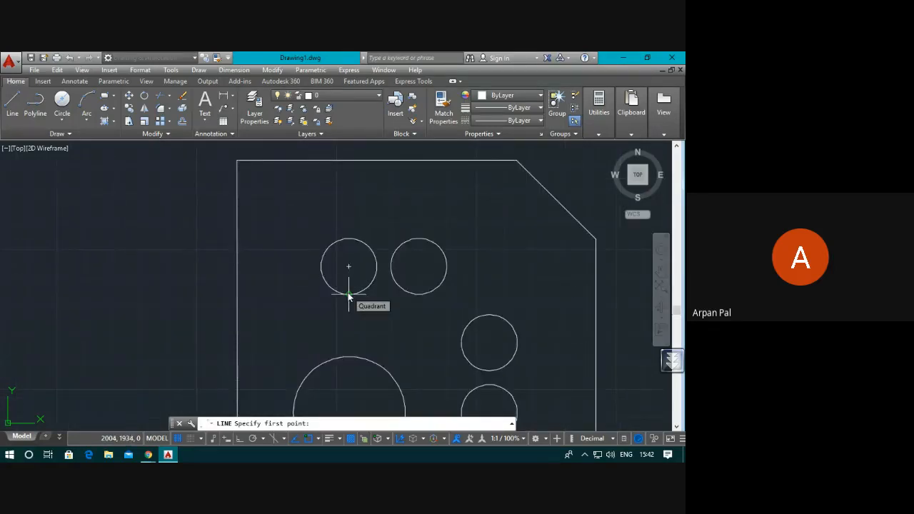
click(348, 295)
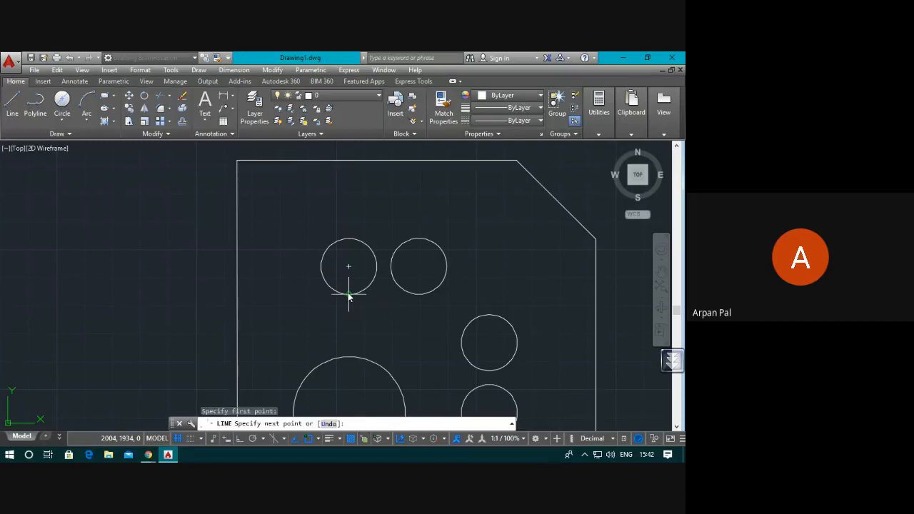
click(350, 241)
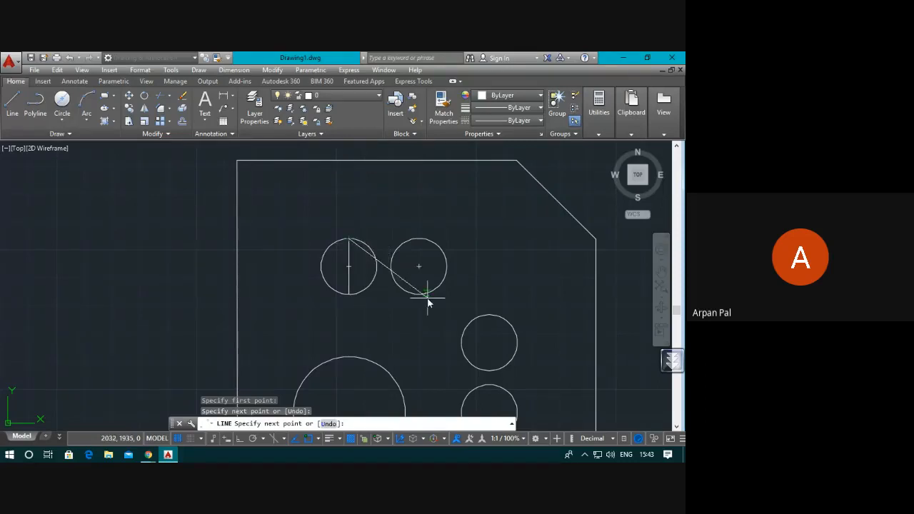
click(349, 160)
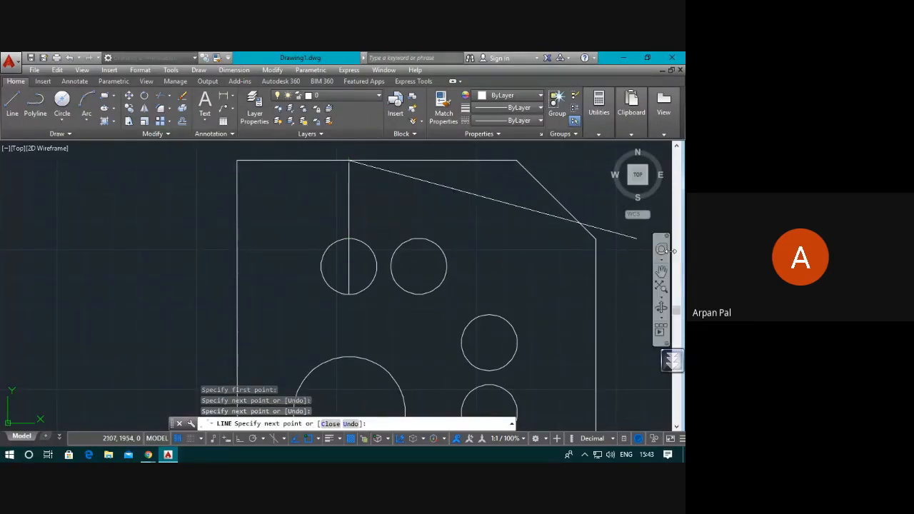
key(Escape)
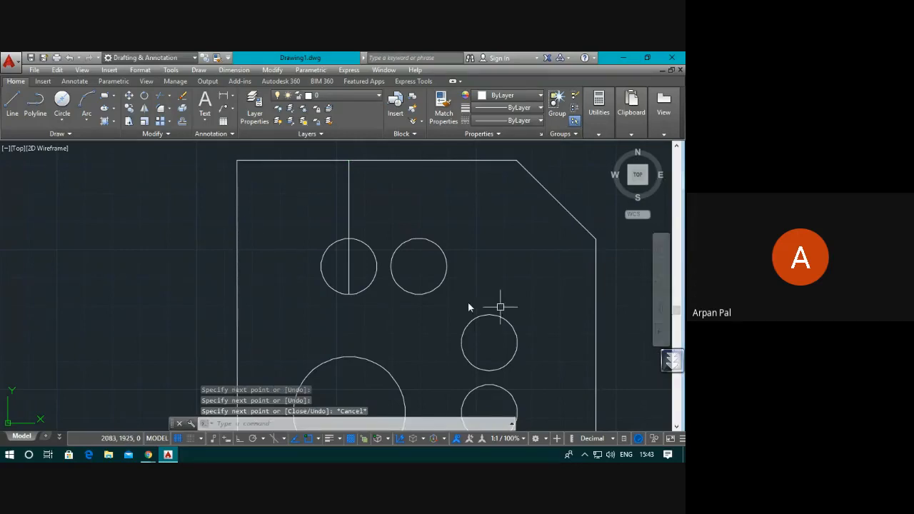
Draw a matching vertical line from the bottom quadrant of the neighbouring small circle up to the plate's top edge
click(12, 104)
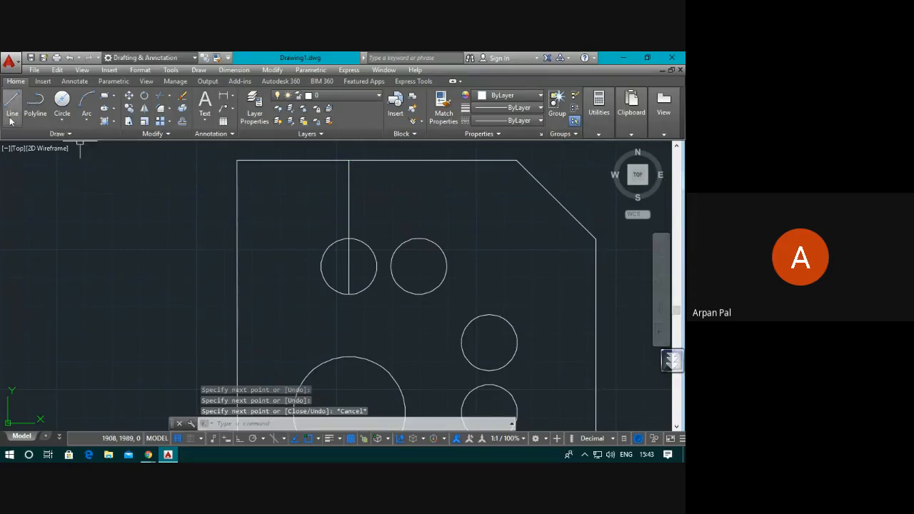
click(418, 294)
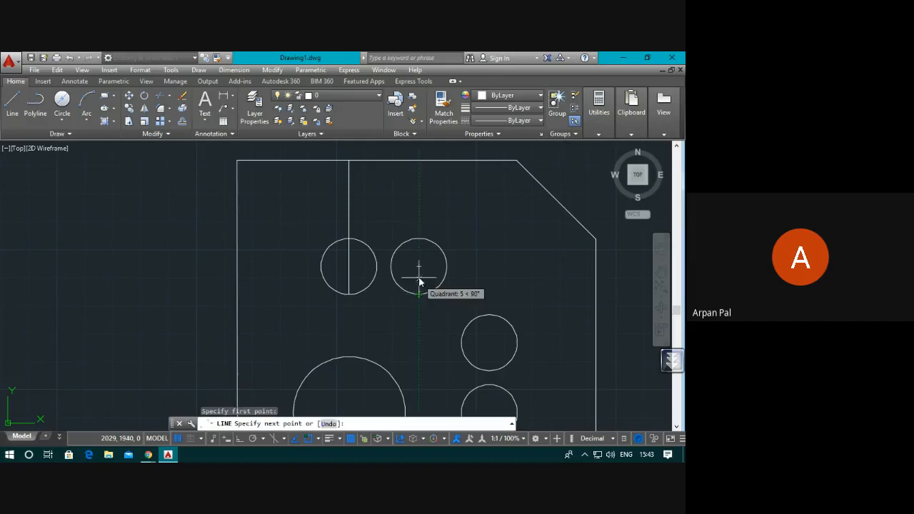
click(418, 240)
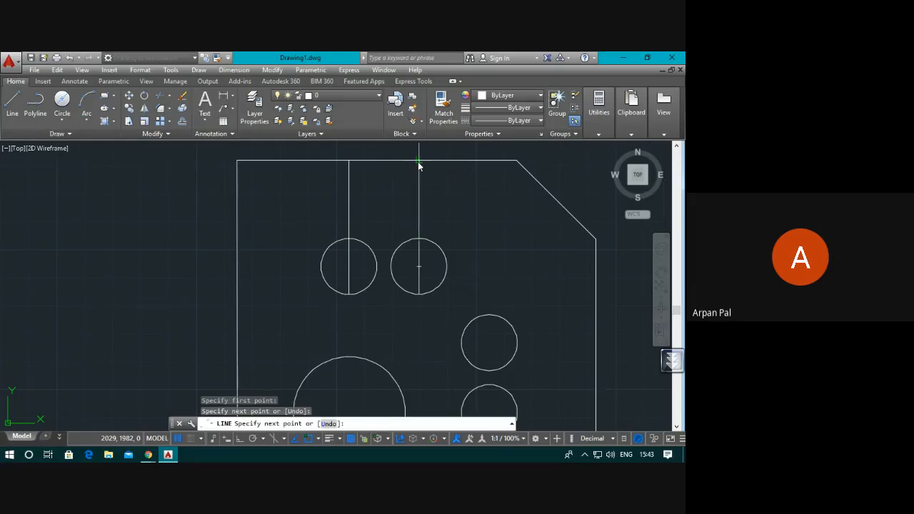
click(417, 161)
key(Escape)
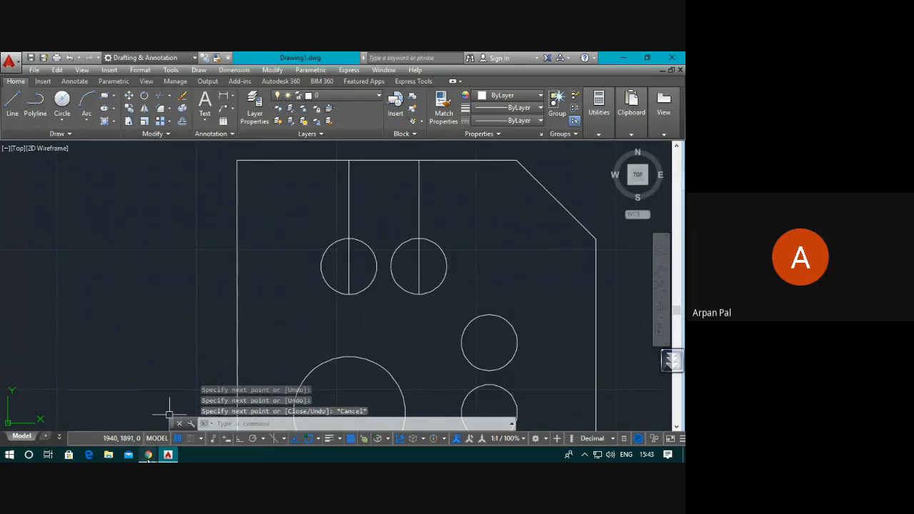
Check Figure 1 in the PDF, return to AutoCAD and draw a horizontal centre line across both upper circles between their outermost quadrants
mouse_move(147, 455)
click(114, 421)
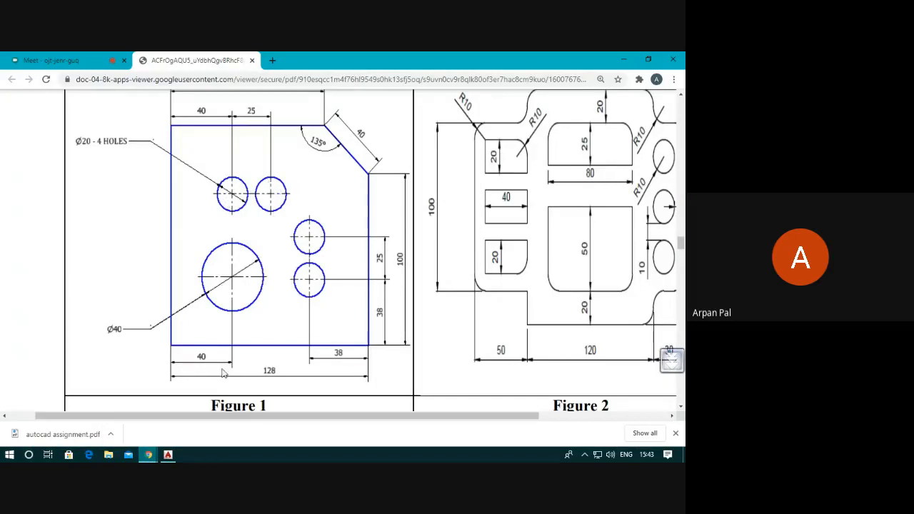
click(167, 455)
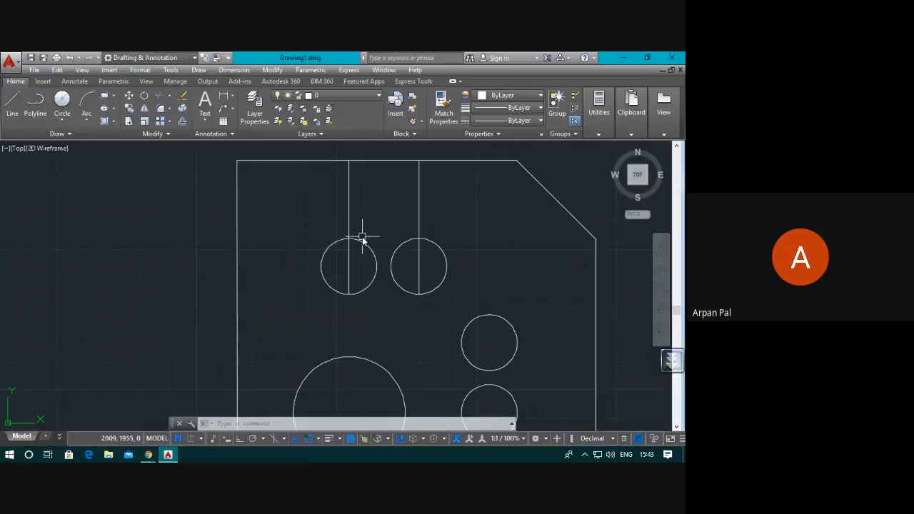
click(12, 103)
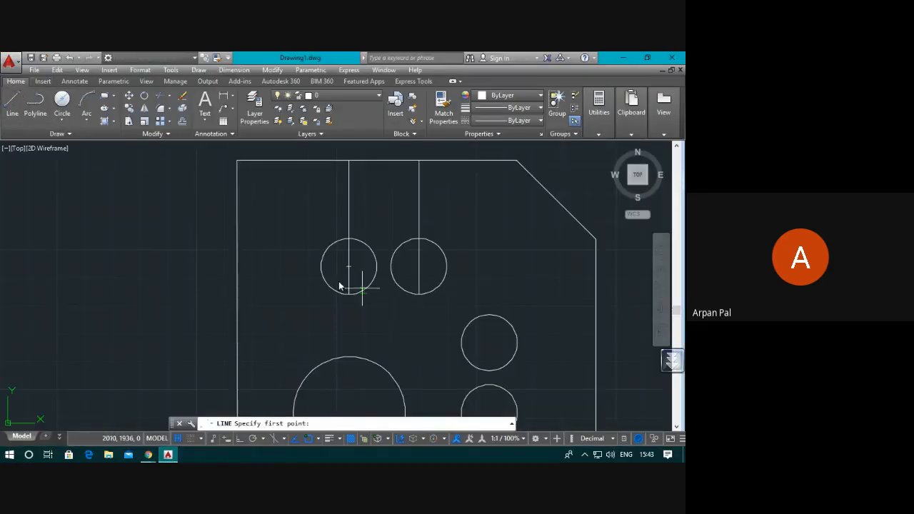
click(321, 267)
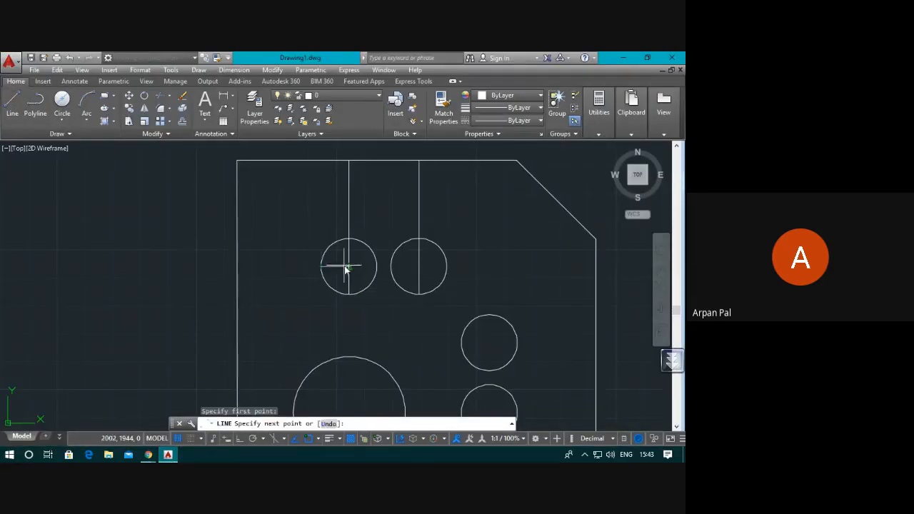
click(447, 267)
key(Escape)
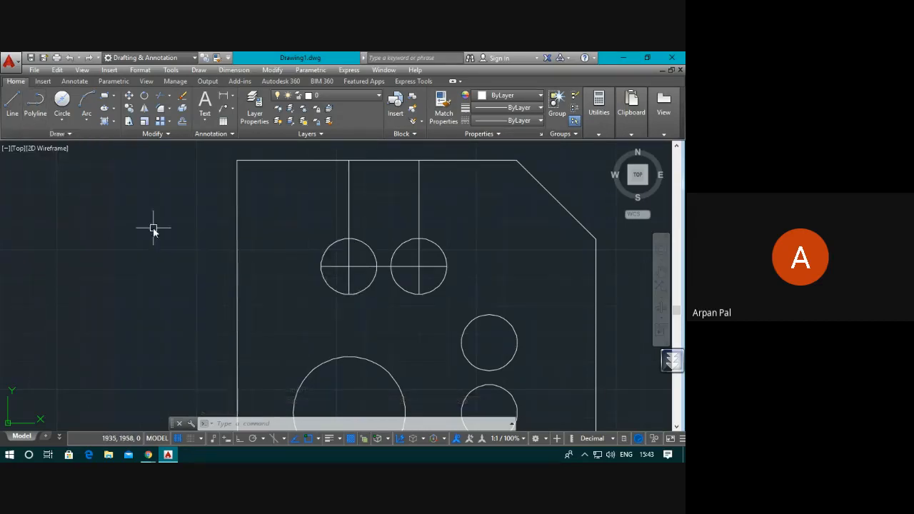
With Ortho on, draw a separate vertical line in the empty area to the left of the plate
click(11, 120)
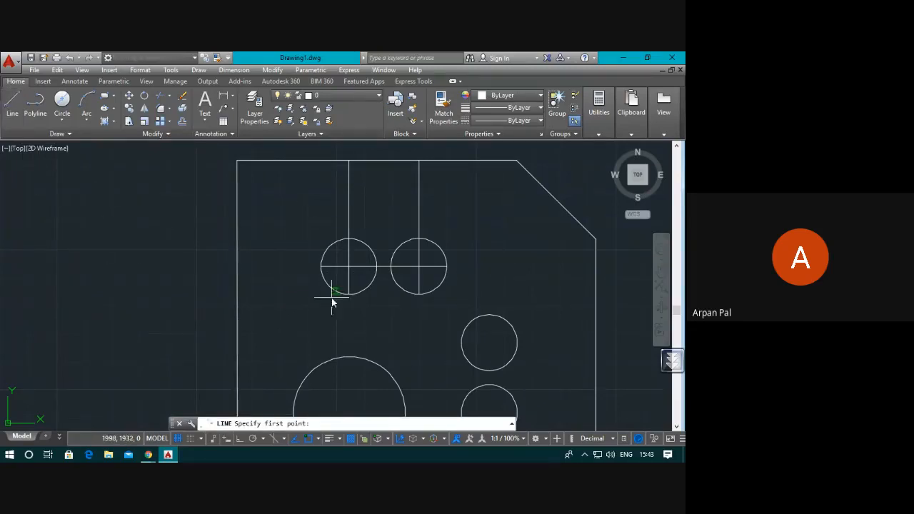
click(71, 170)
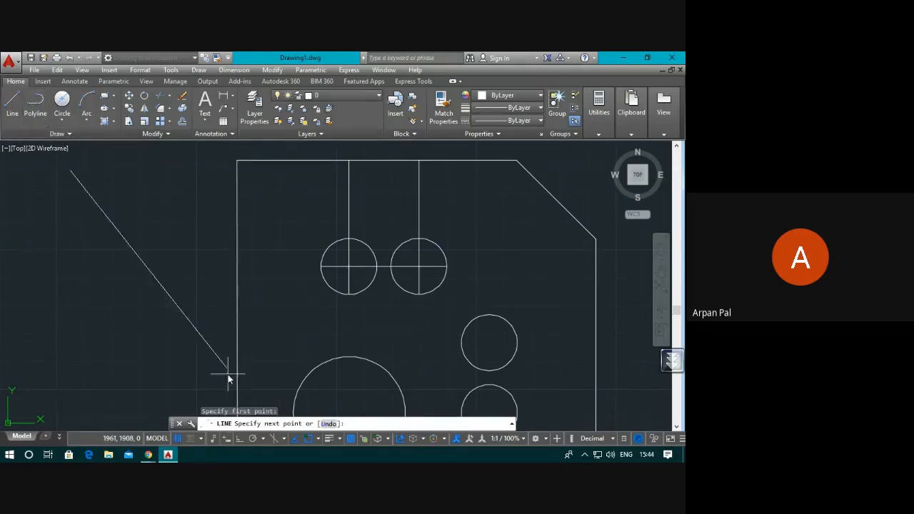
click(241, 438)
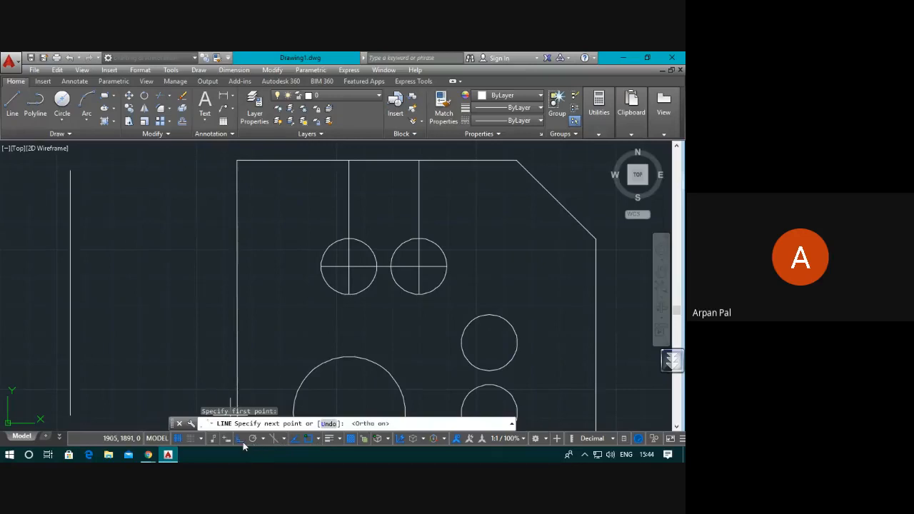
click(90, 414)
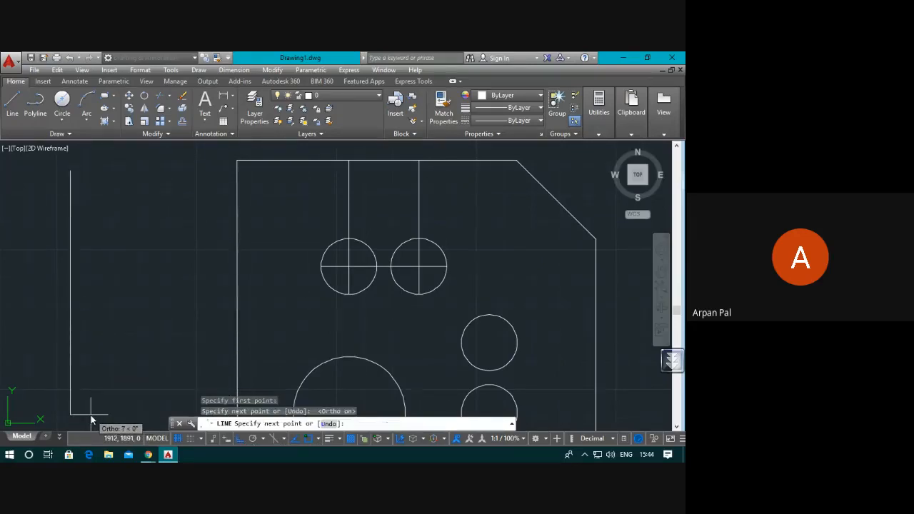
key(Escape)
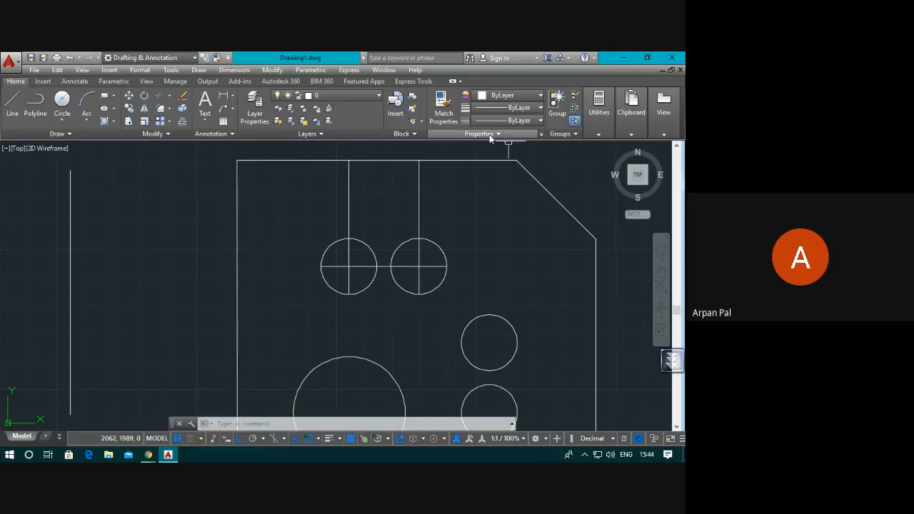
click(533, 111)
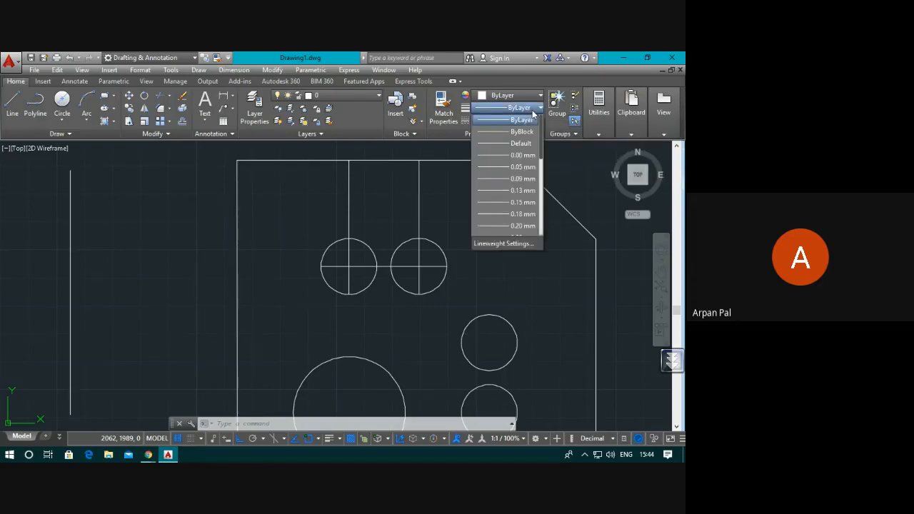
click(533, 119)
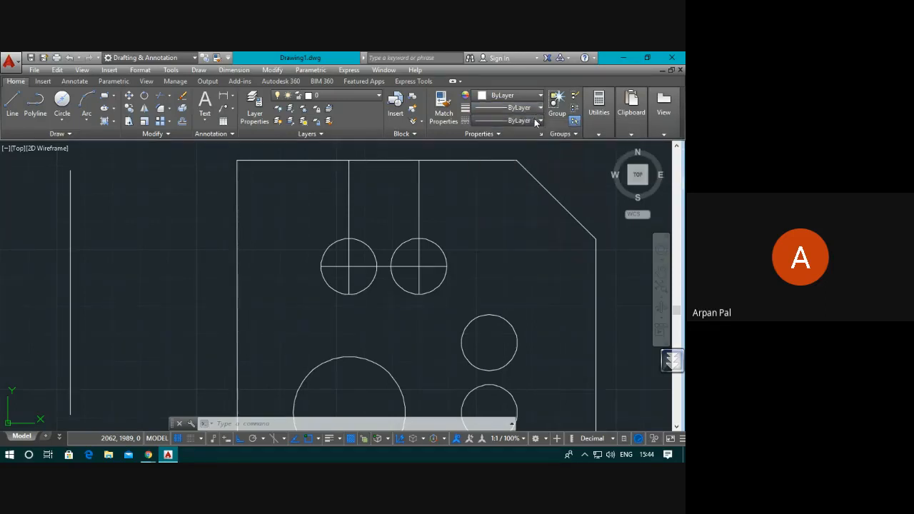
click(536, 122)
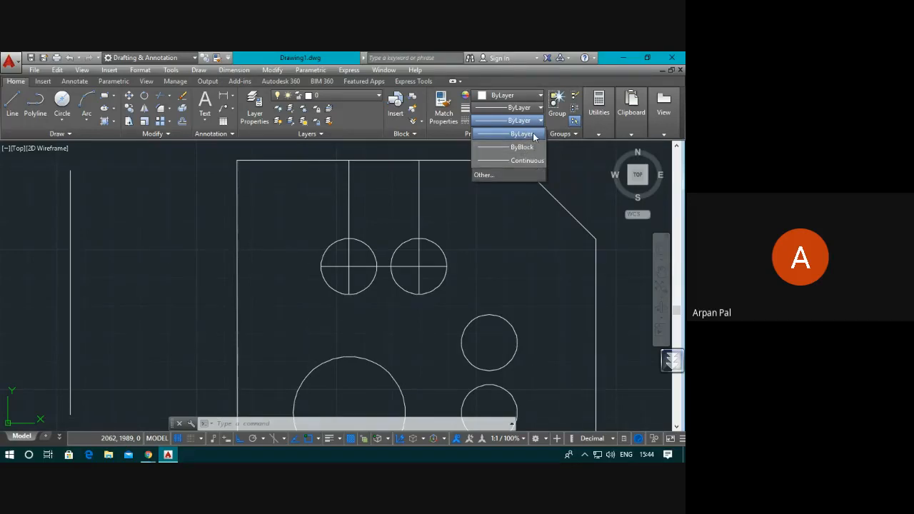
click(534, 135)
click(536, 121)
click(492, 174)
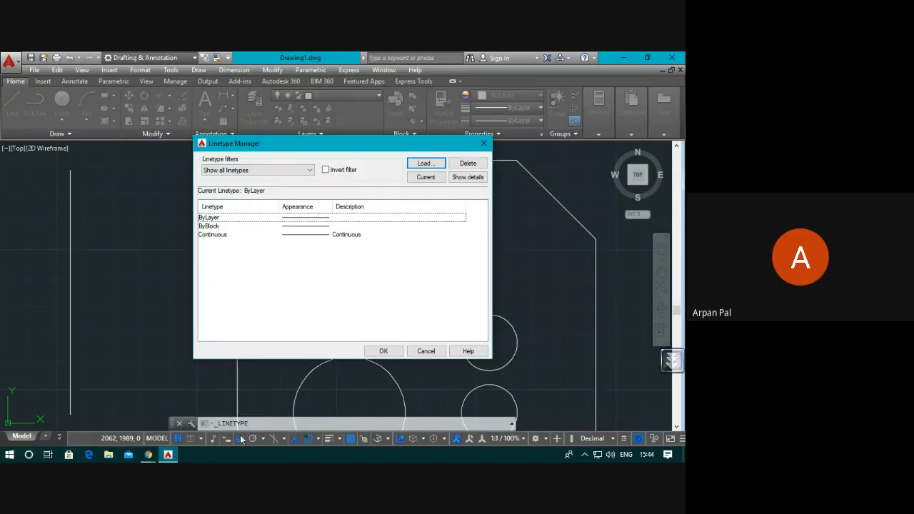
click(484, 142)
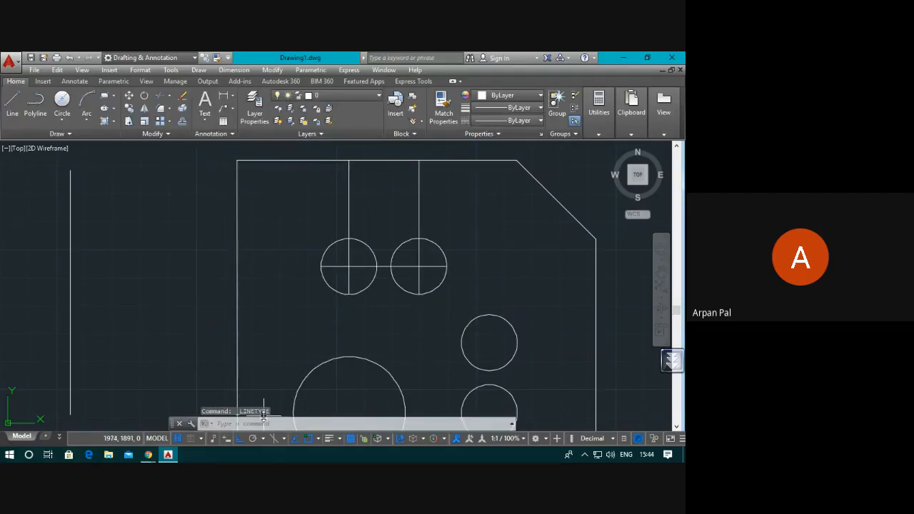
Run the LINETYPE command and load the CENTER linetype from acadiso.lin into the drawing
text(ltnetype)
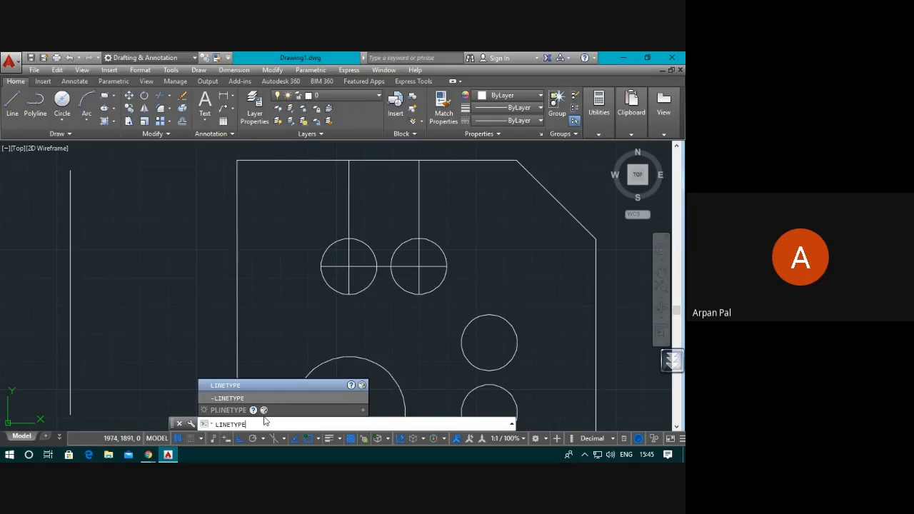
key(Return)
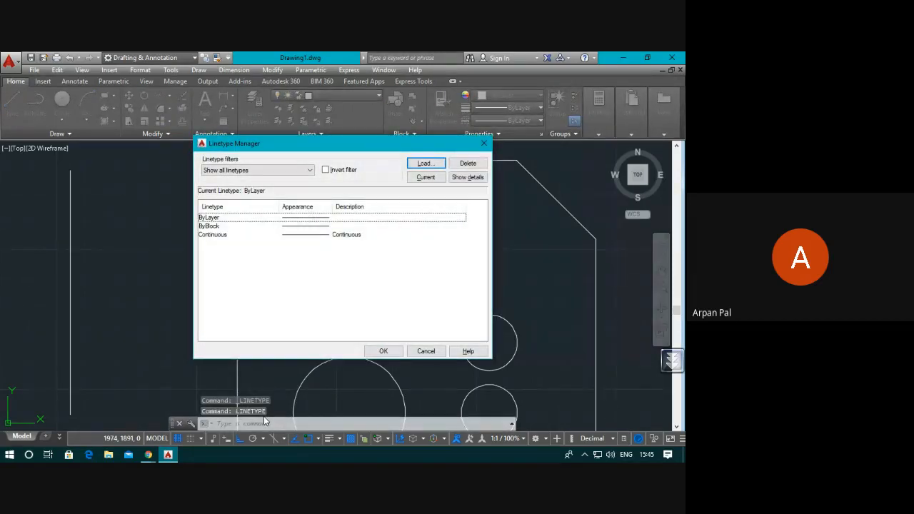
click(422, 164)
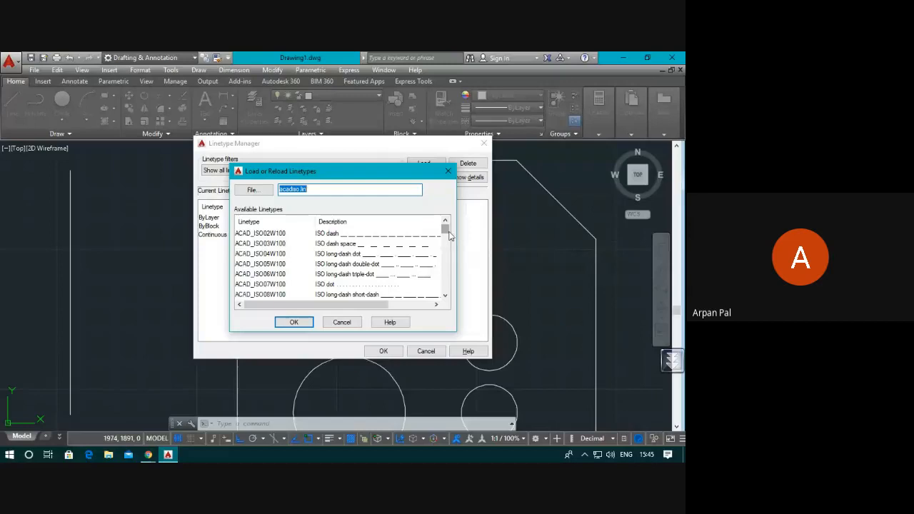
drag(449, 236, 447, 247)
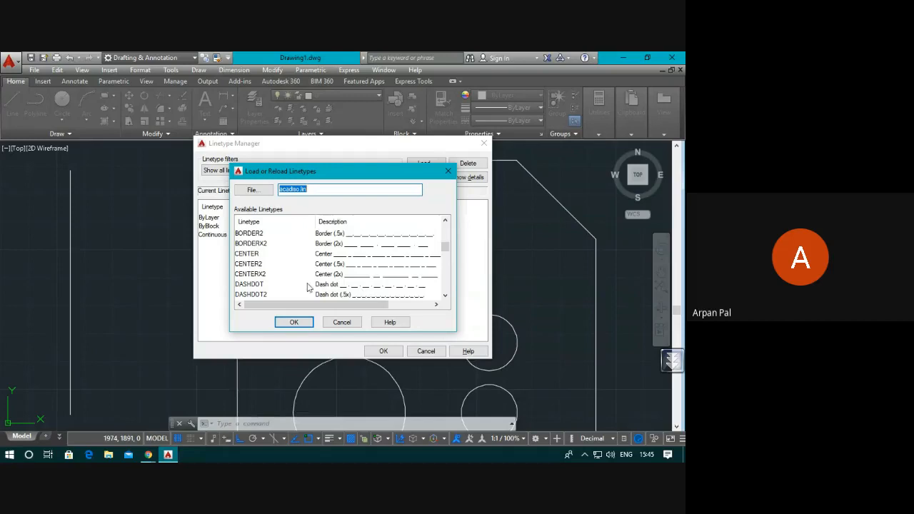
click(253, 255)
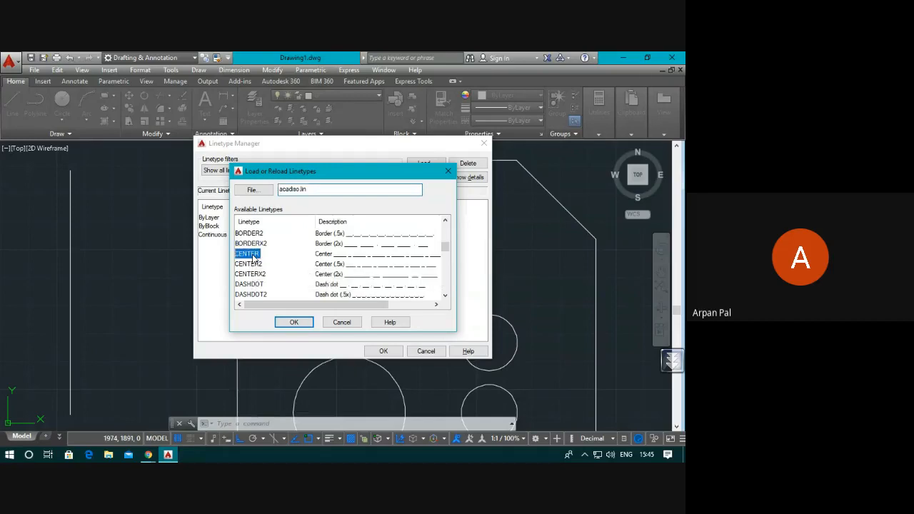
click(299, 325)
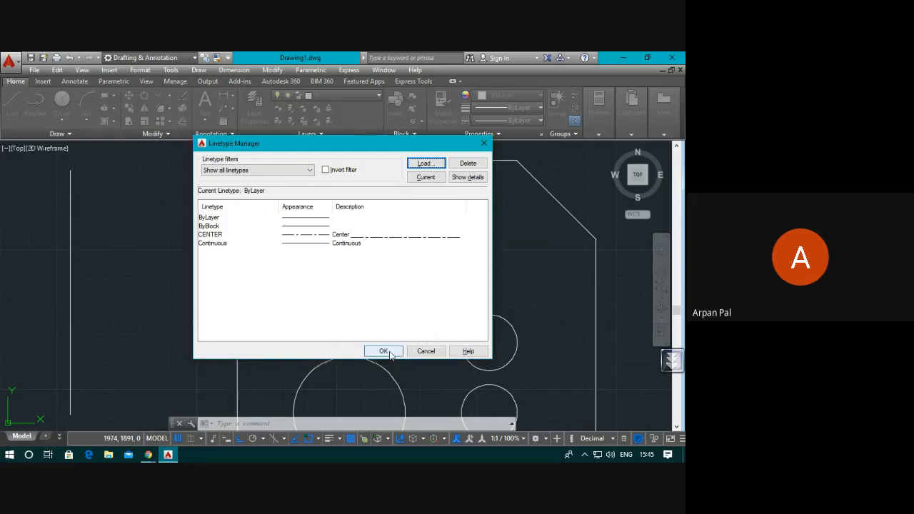
click(384, 351)
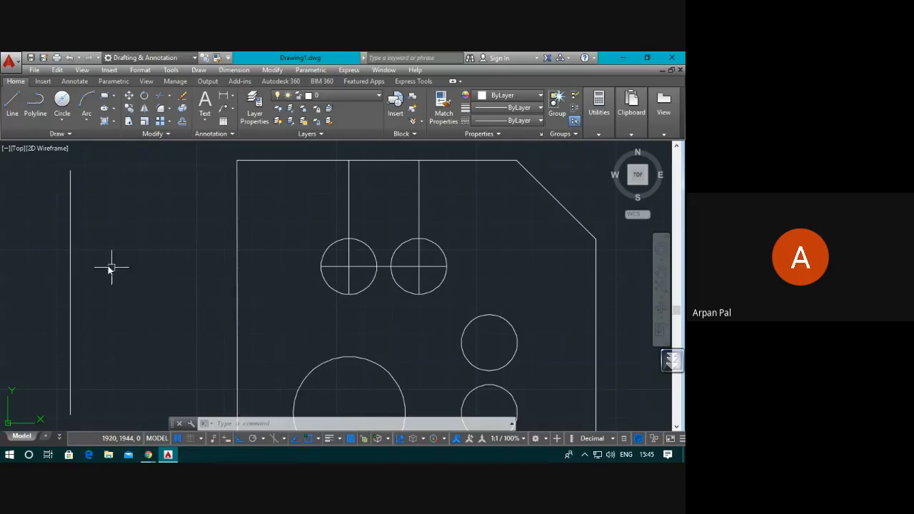
Assign the CENTER linetype to the separate vertical line left of the plate
click(70, 230)
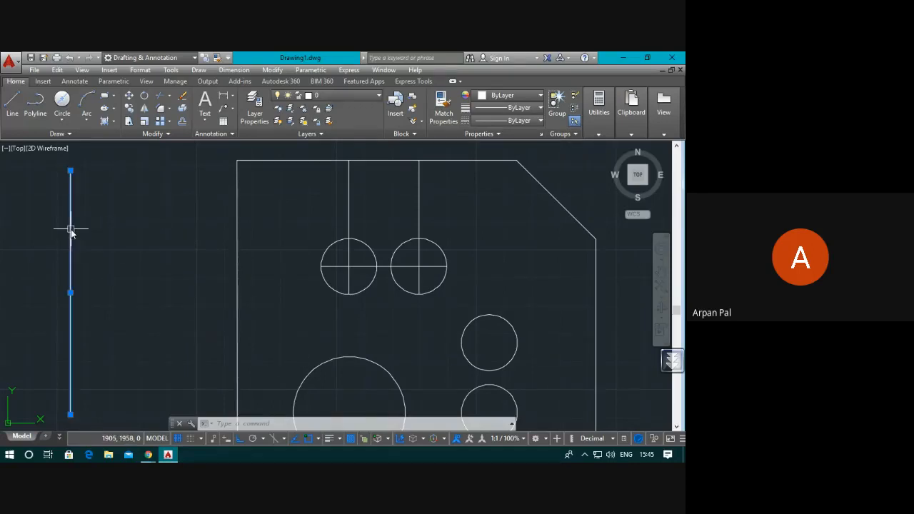
click(515, 122)
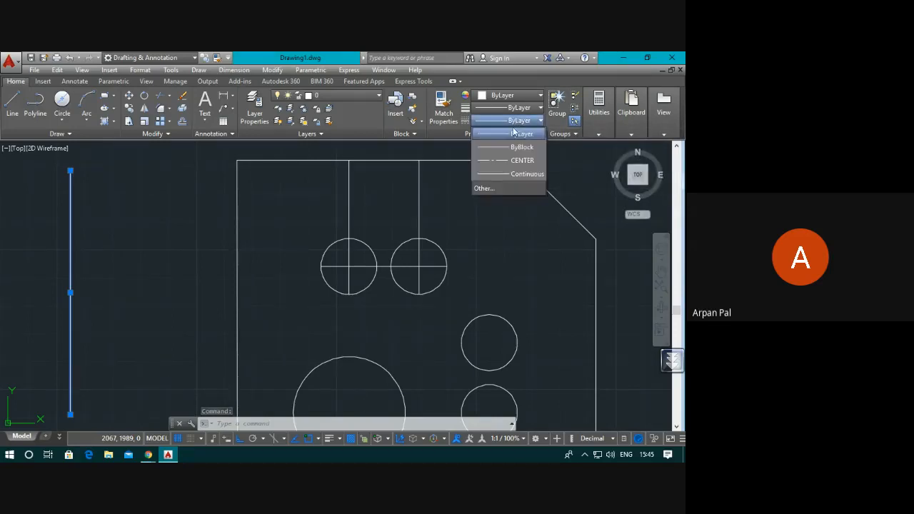
click(508, 161)
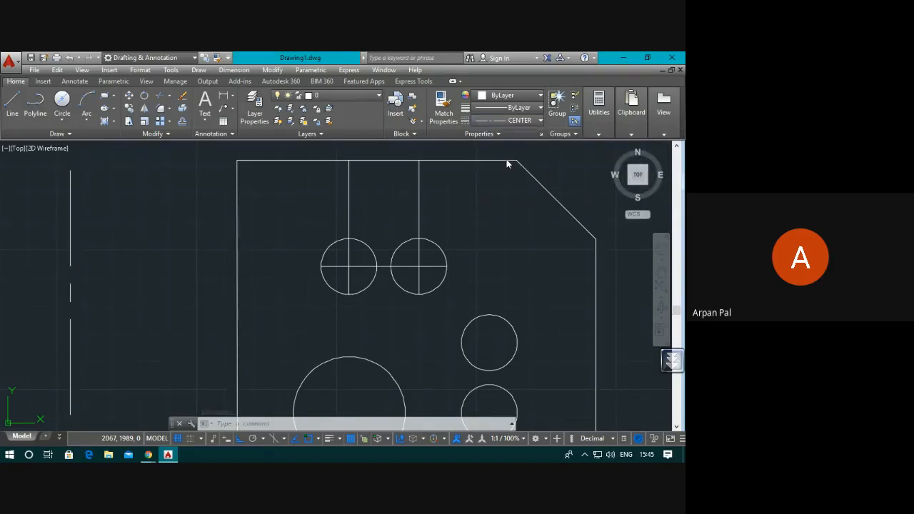
Try to match the properties of the separate vertical centre line onto the horizontal and left vertical centre lines of the upper circles with MATCHPROP
click(210, 207)
key(Escape)
key(Escape)
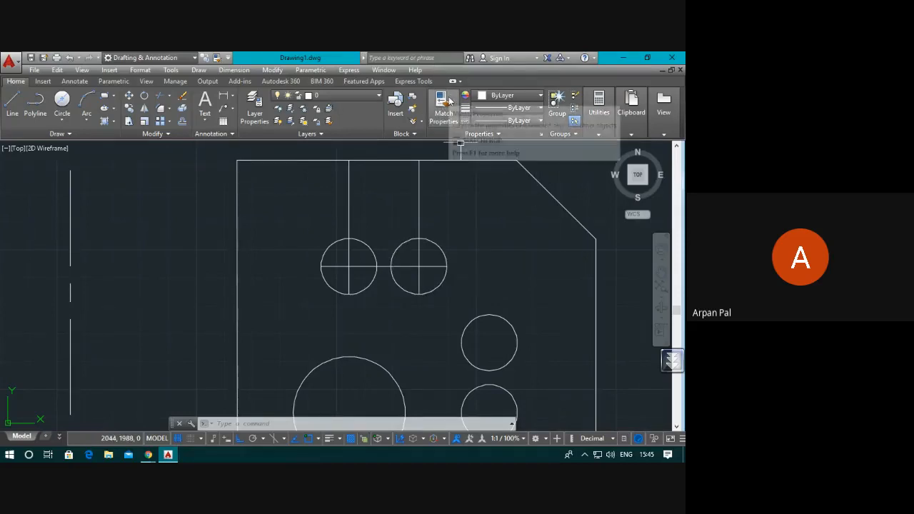
click(340, 424)
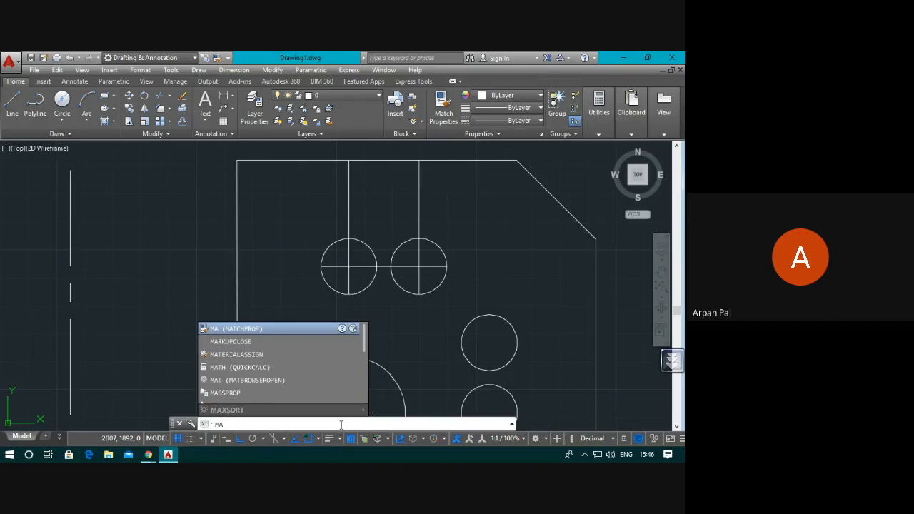
key(Return)
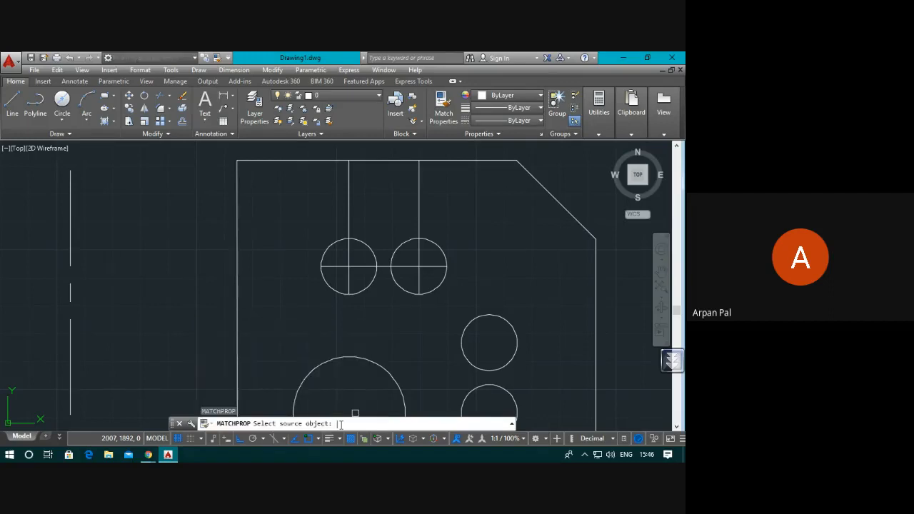
click(72, 257)
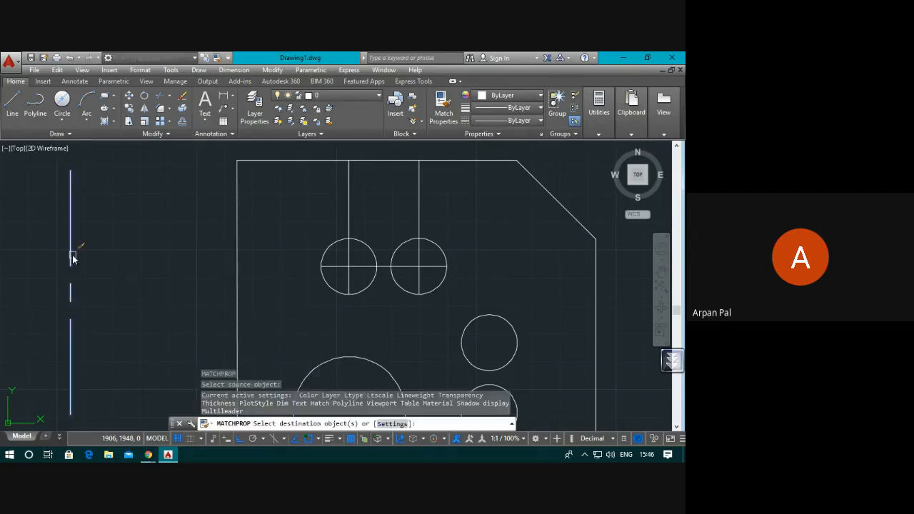
click(366, 267)
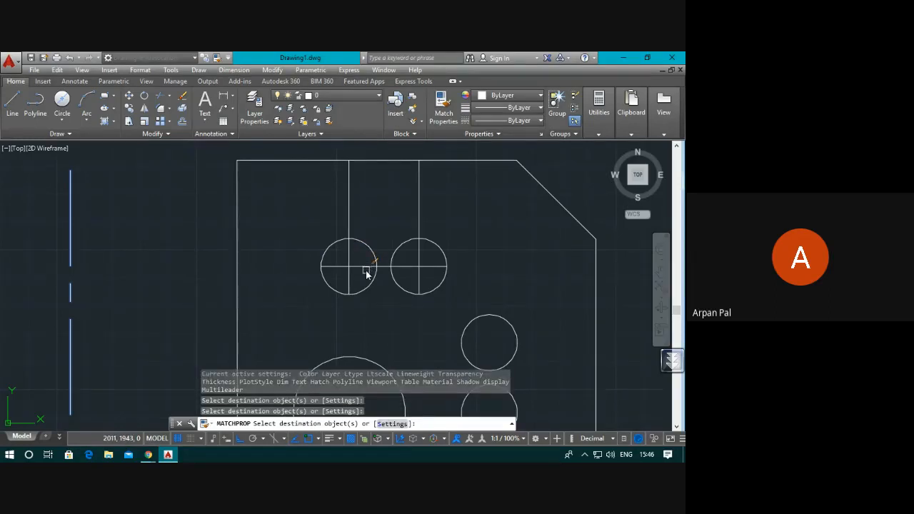
scroll(343, 267, up, 4)
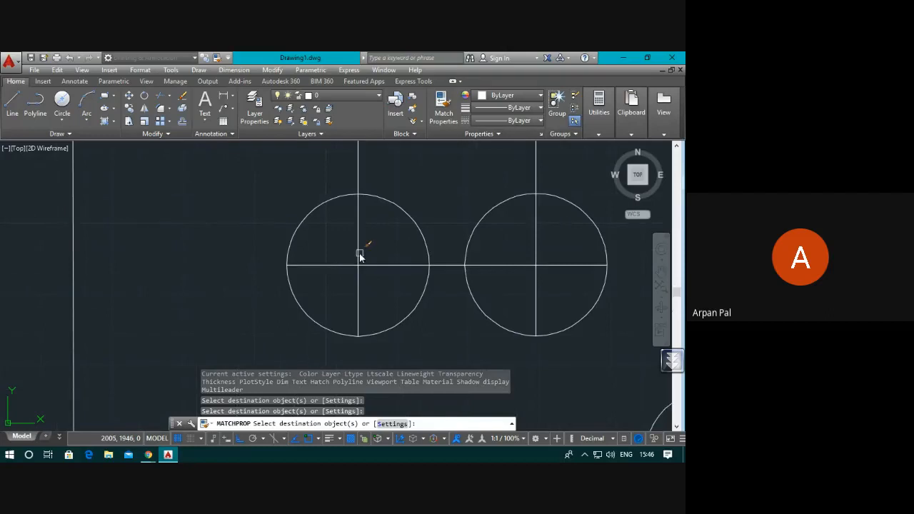
click(359, 244)
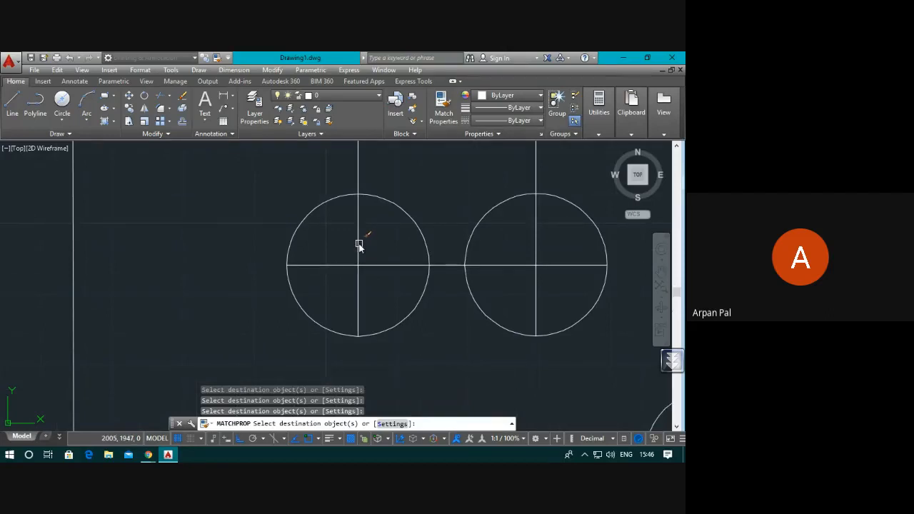
drag(369, 245, 332, 239)
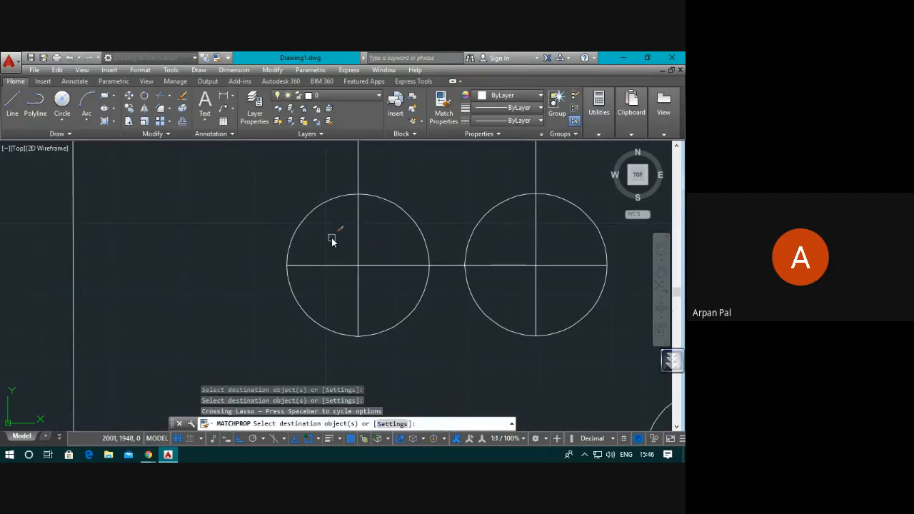
click(357, 249)
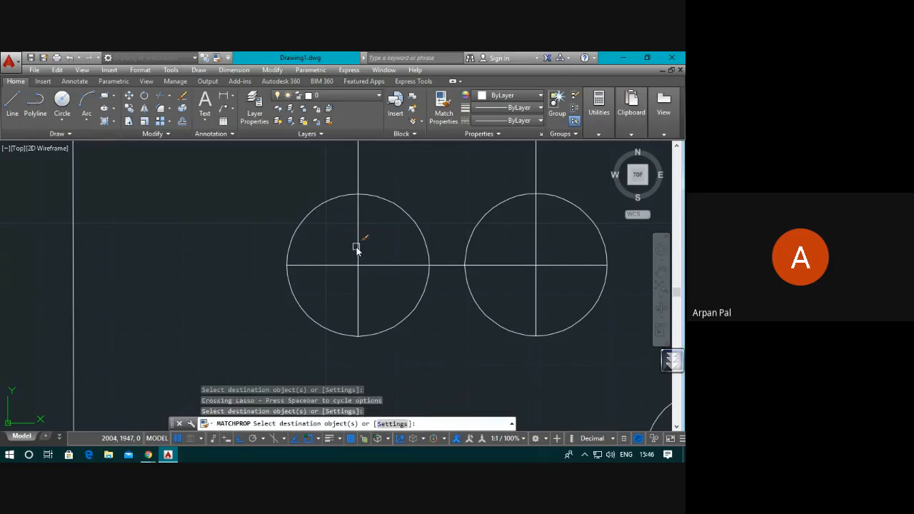
key(Escape)
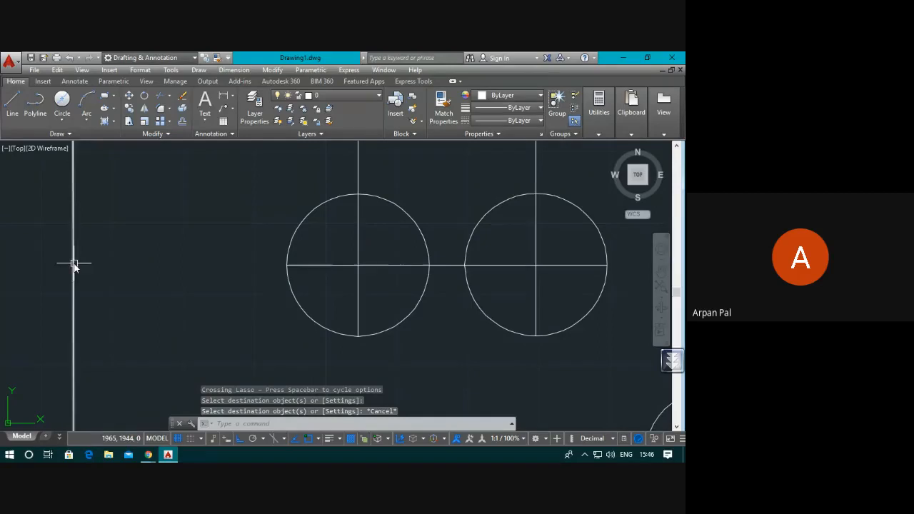
Try to match the properties of the plate's left edge onto the horizontal line across the upper circles
click(430, 122)
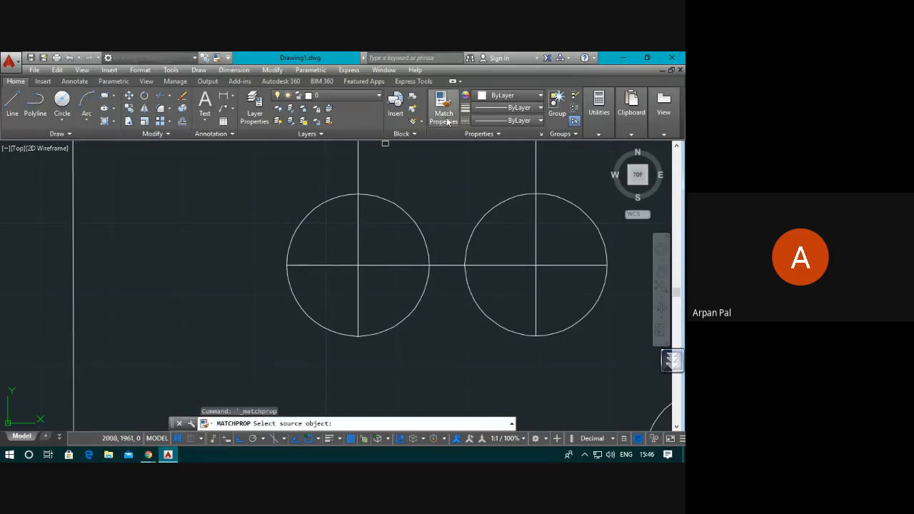
click(72, 245)
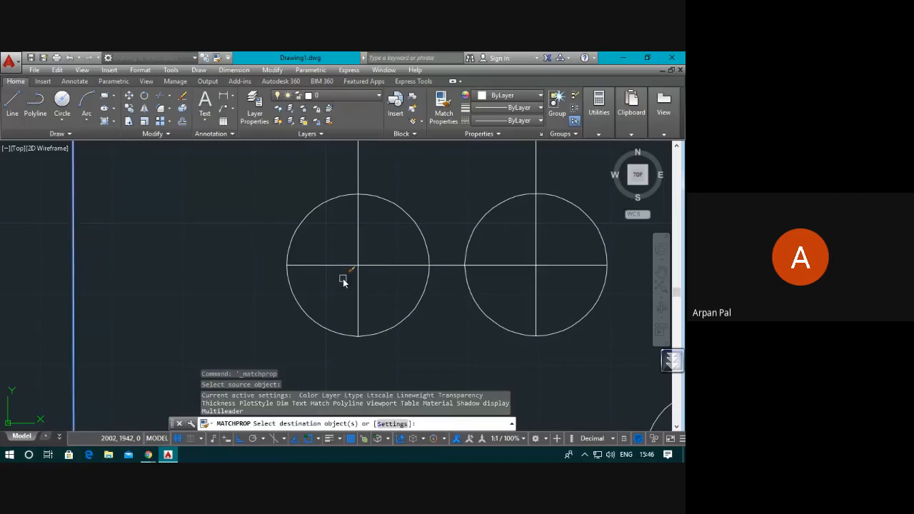
click(384, 266)
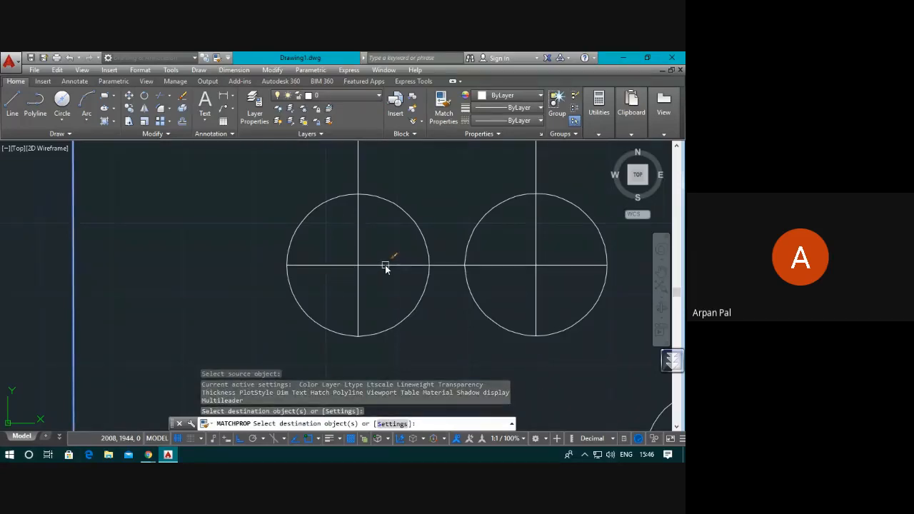
scroll(369, 276, down, 4)
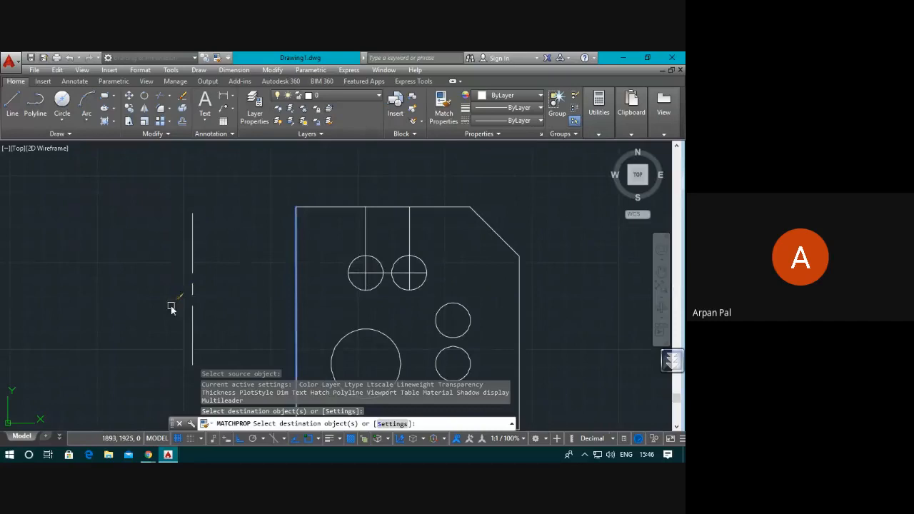
key(Escape)
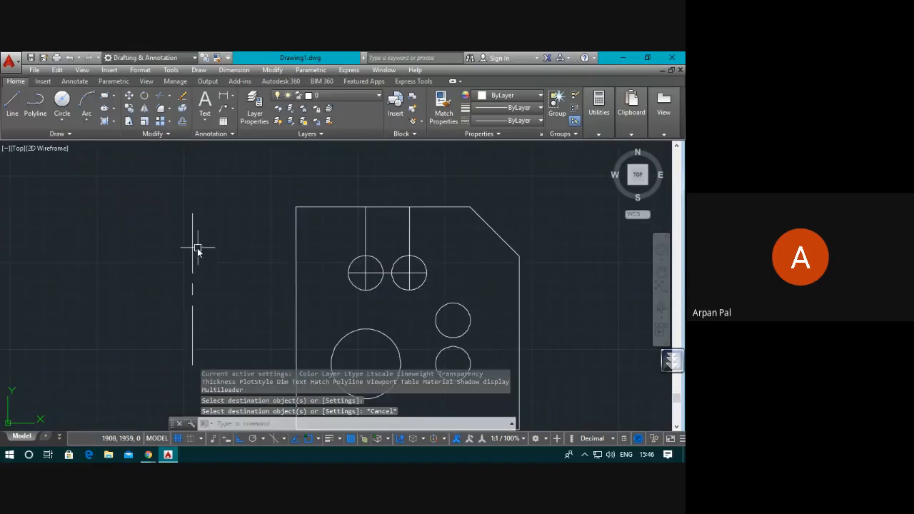
Assign the CENTER linetype to the horizontal line across the two upper circles and clear the selection
click(391, 273)
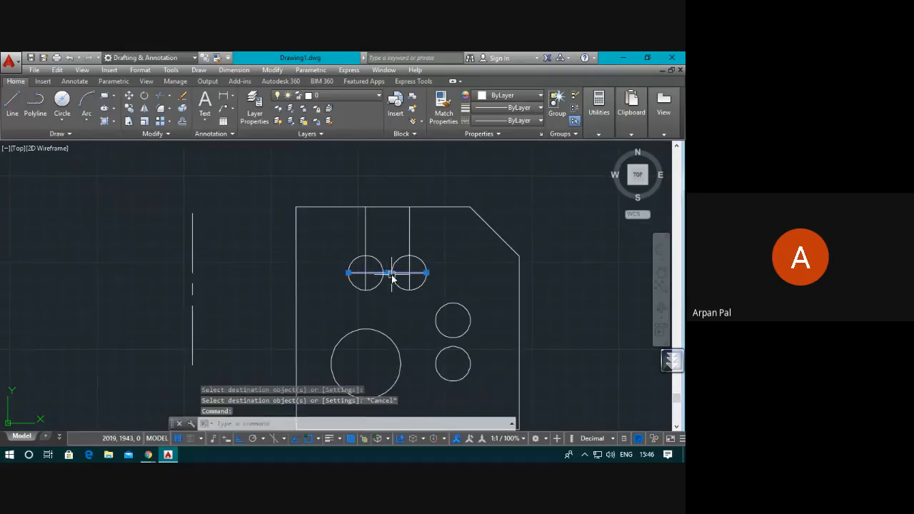
click(528, 123)
click(519, 163)
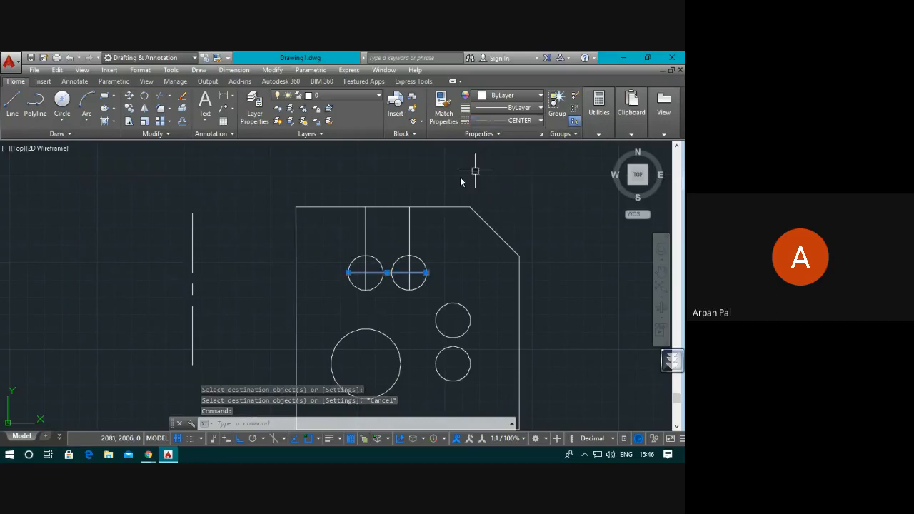
key(Escape)
scroll(389, 274, up, 3)
scroll(322, 285, up, 1)
scroll(357, 284, down, 6)
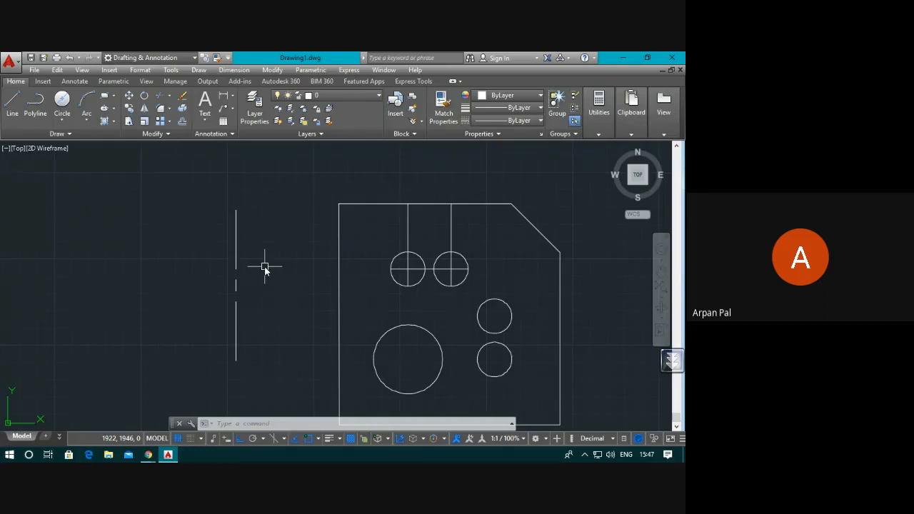
Open the properties of the separate vertical centre line beside the plate and set its linetype scale to 0.5
click(236, 217)
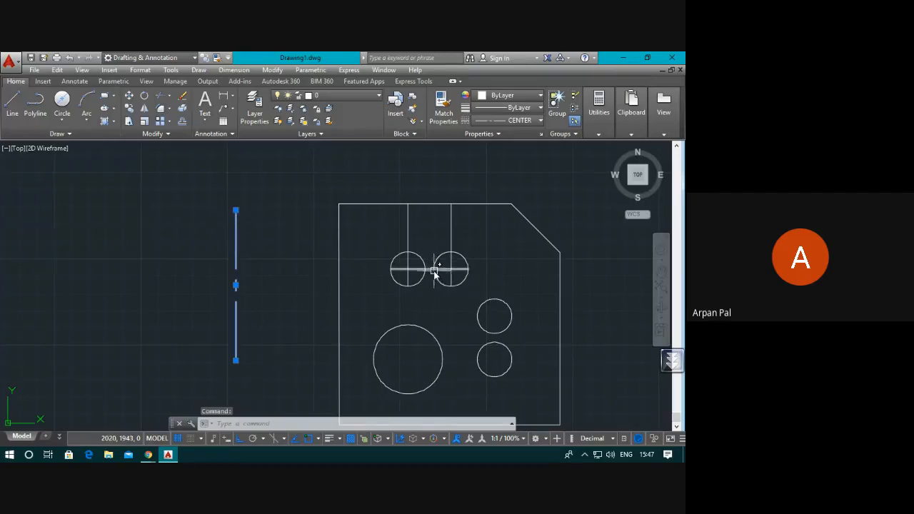
right_click(237, 246)
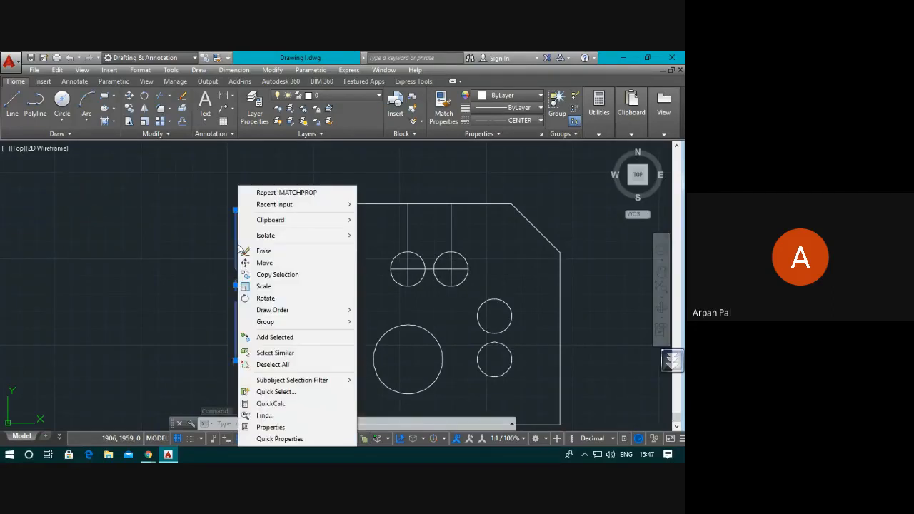
click(173, 218)
click(204, 220)
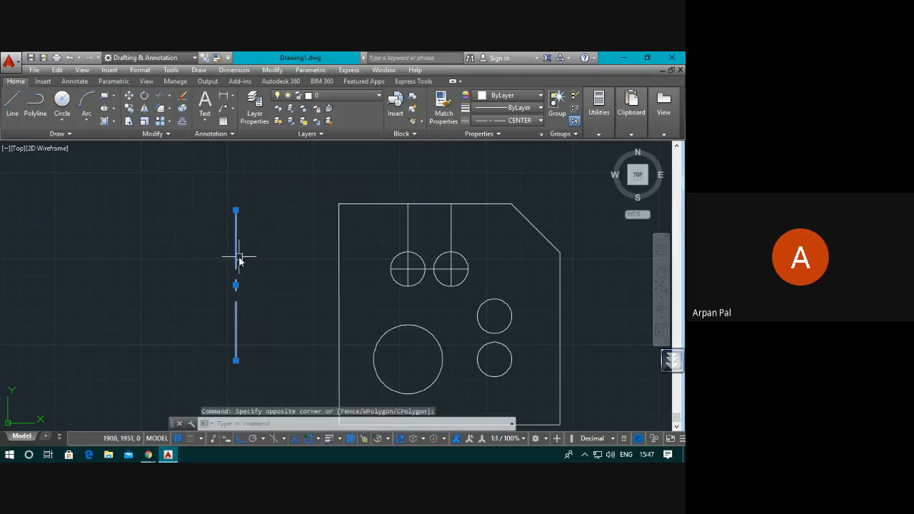
right_click(237, 260)
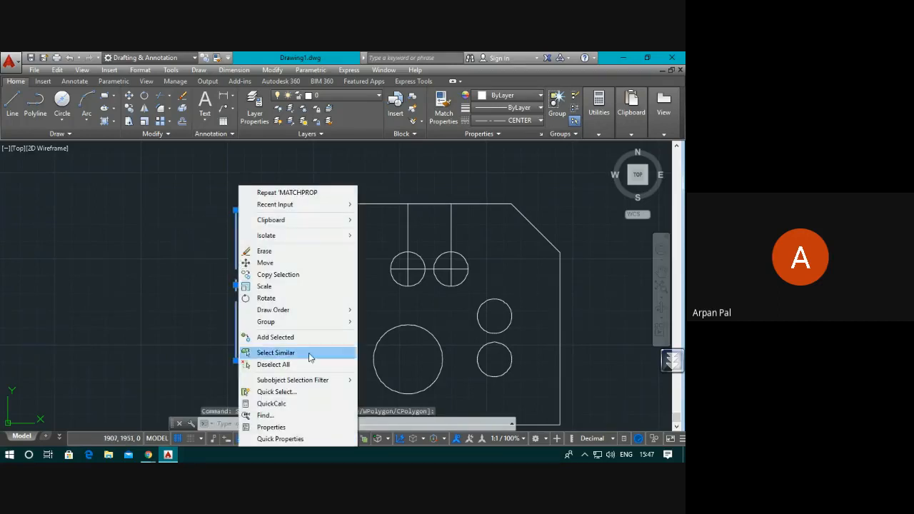
click(306, 426)
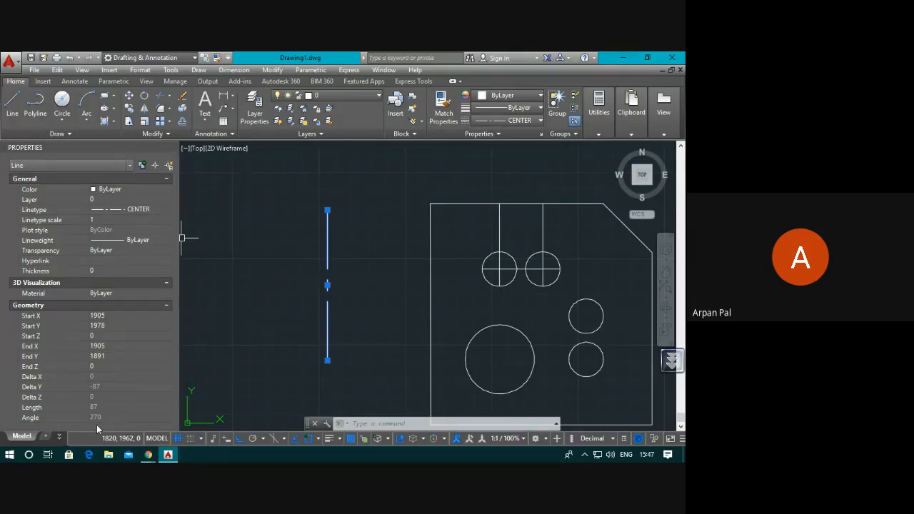
click(107, 315)
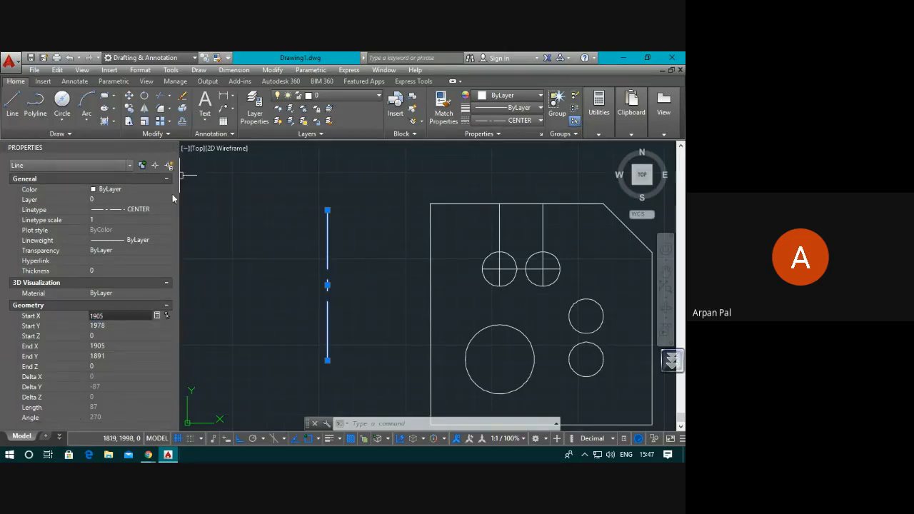
click(132, 212)
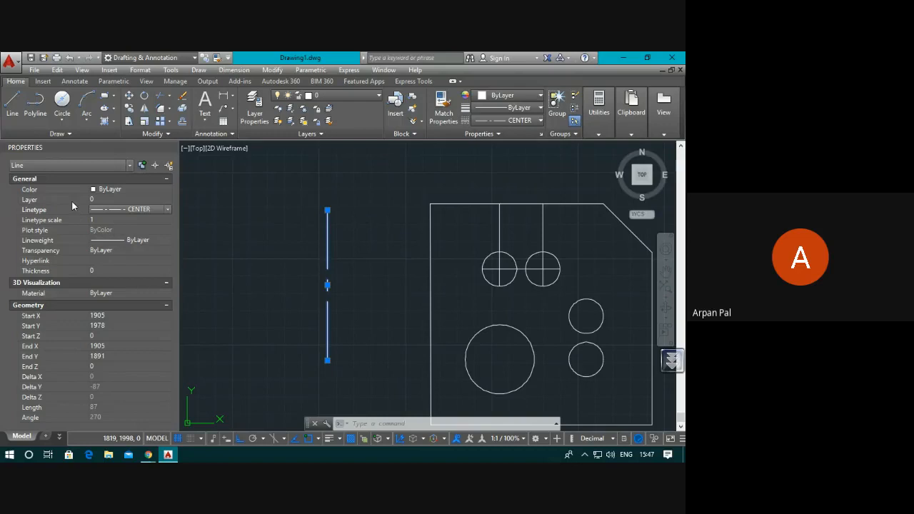
click(104, 220)
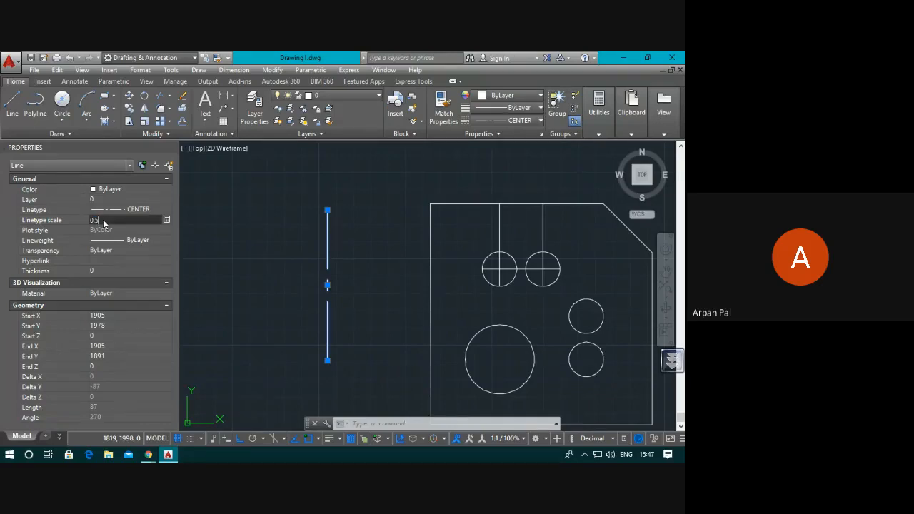
text(0.5)
key(Return)
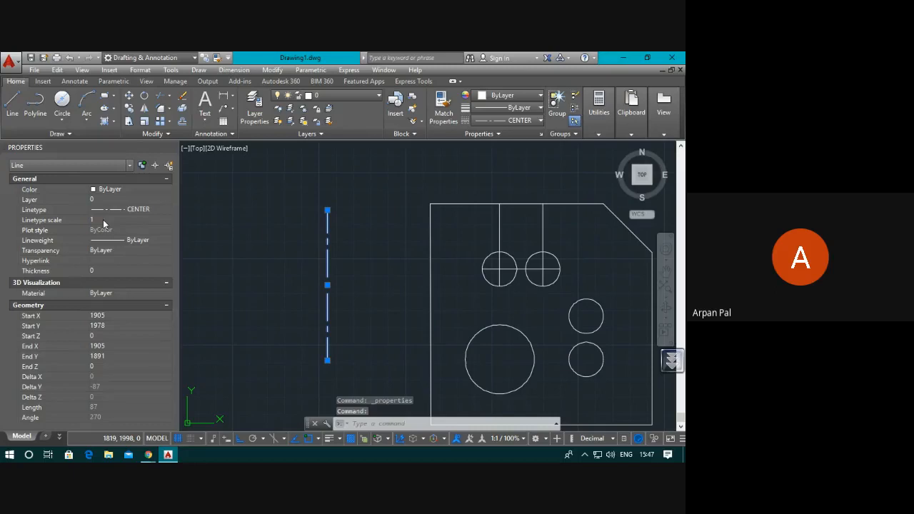
Set the separate vertical line's linetype scale to 0.2 and deselect the line
click(103, 221)
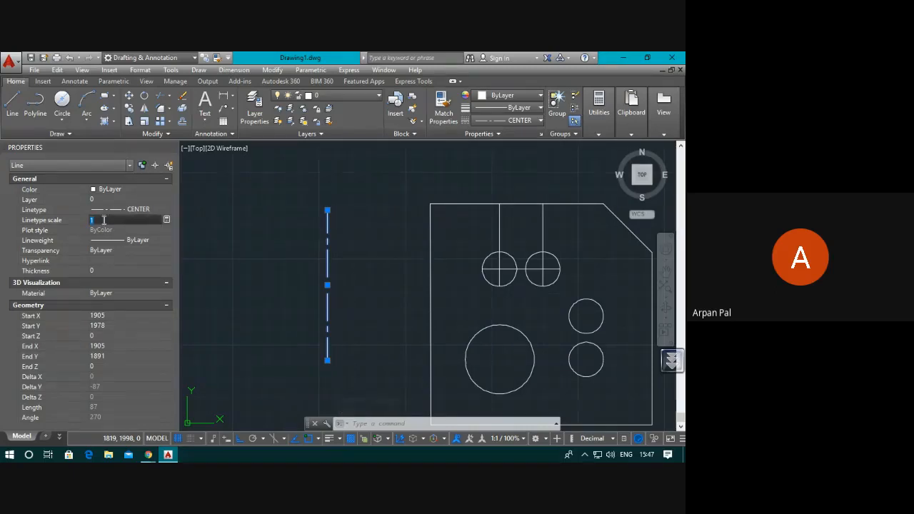
text(0.2)
key(Return)
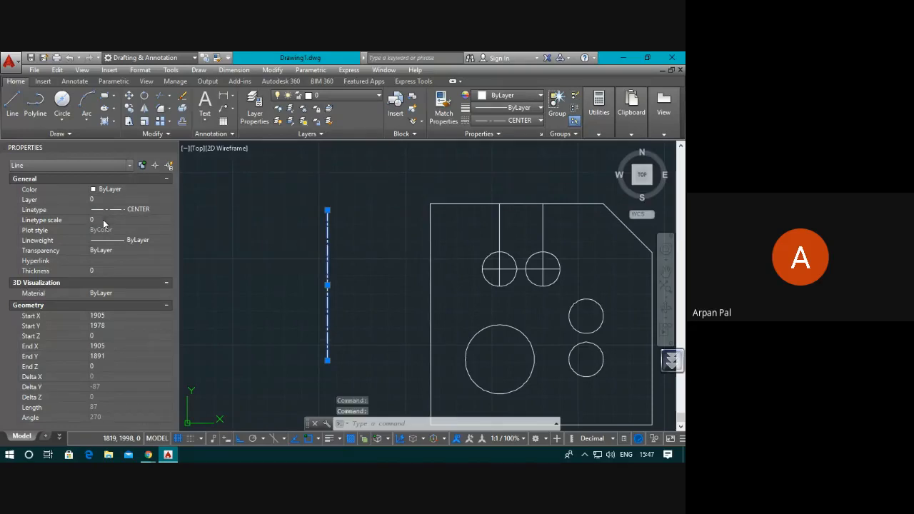
key(Escape)
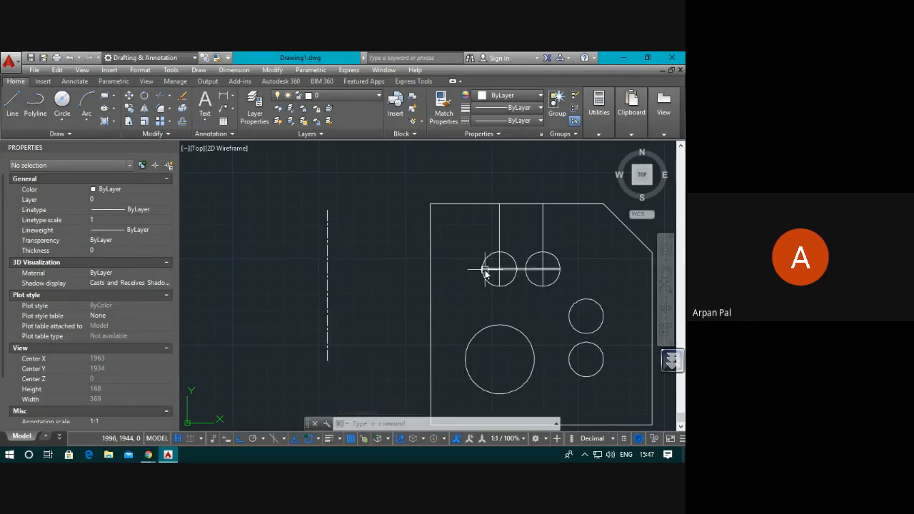
Match the separate vertical line's properties onto the horizontal and both vertical centre lines of the upper circles, and close the Bentley CONNECTION Client window
click(444, 106)
click(327, 252)
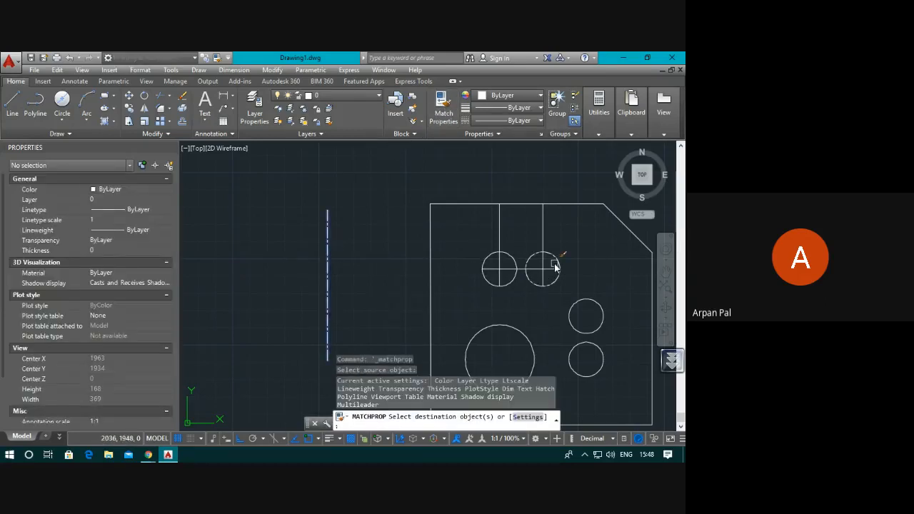
scroll(520, 271, up, 5)
click(521, 267)
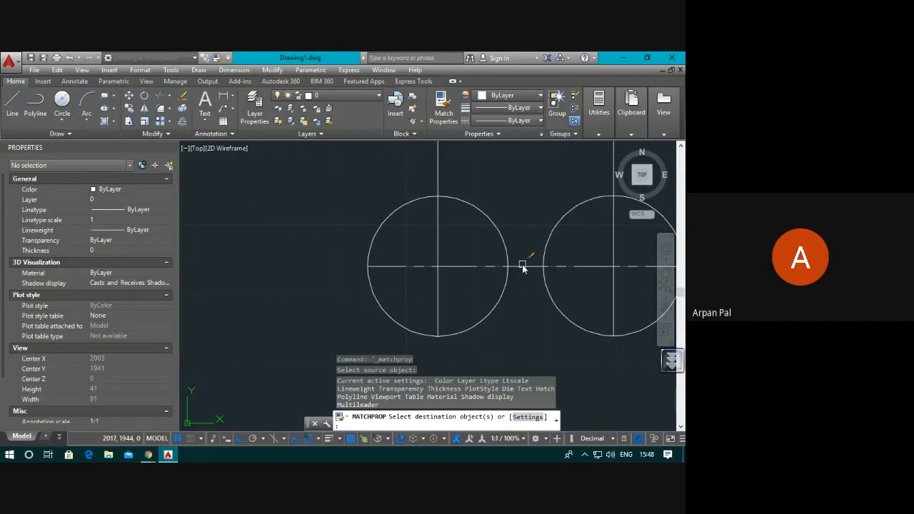
click(438, 281)
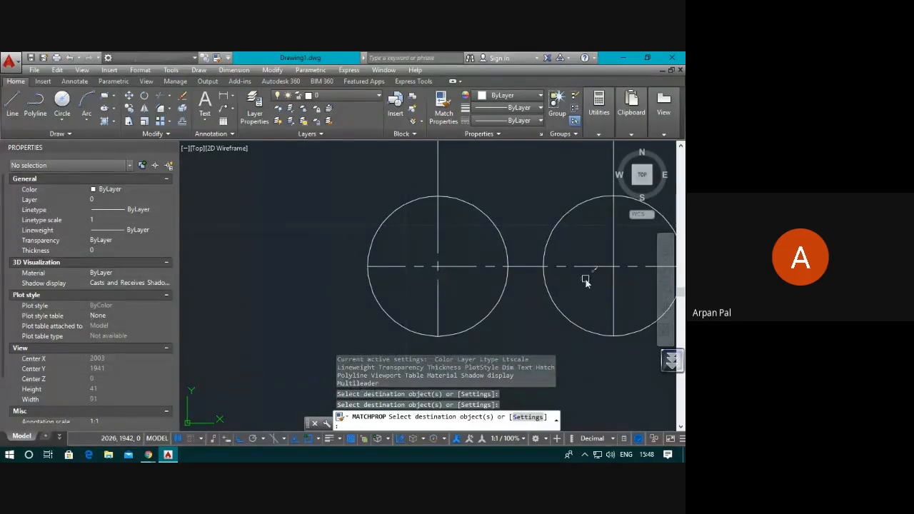
click(613, 243)
key(Escape)
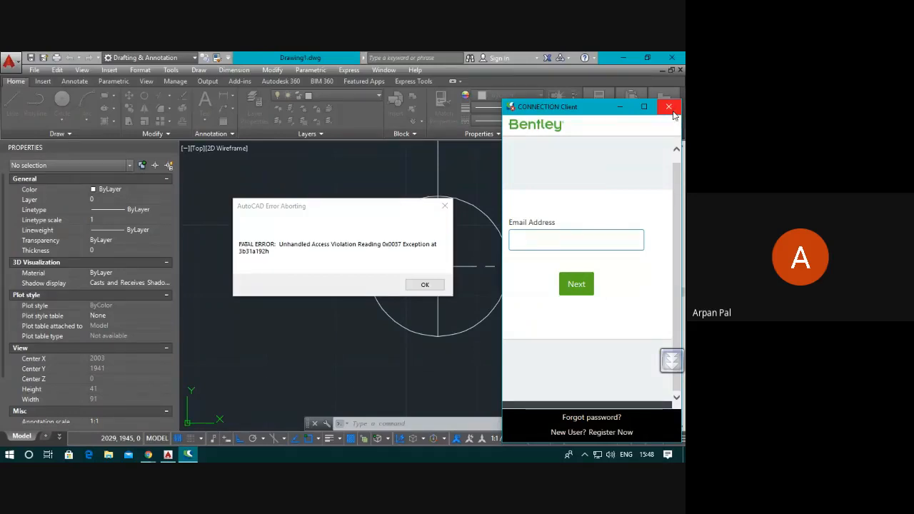
click(669, 107)
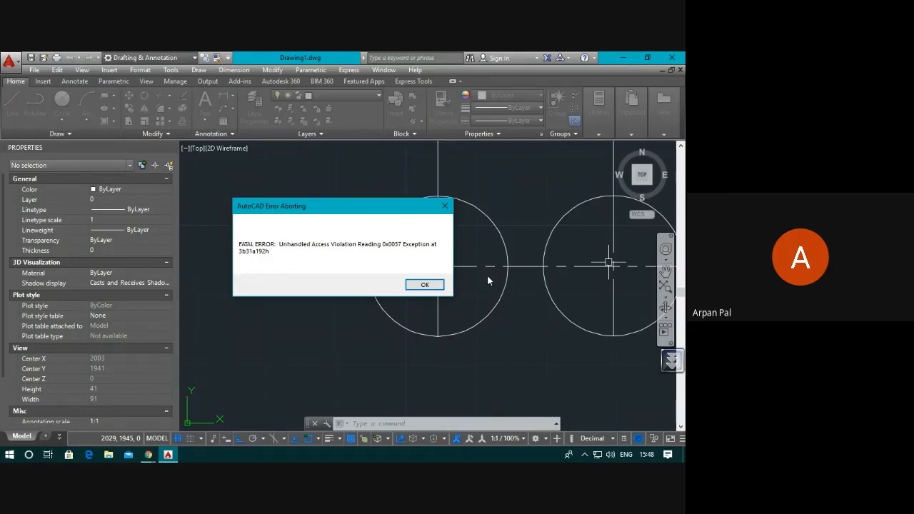
Dismiss the fatal error, cancel the error report, decline saving the recovery file and minimize the browser showing the assignment PDF
key(Return)
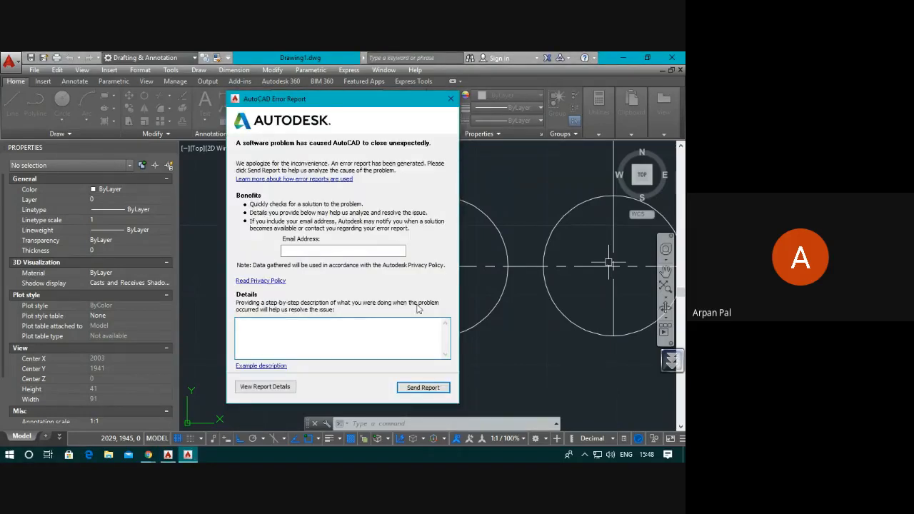
click(456, 96)
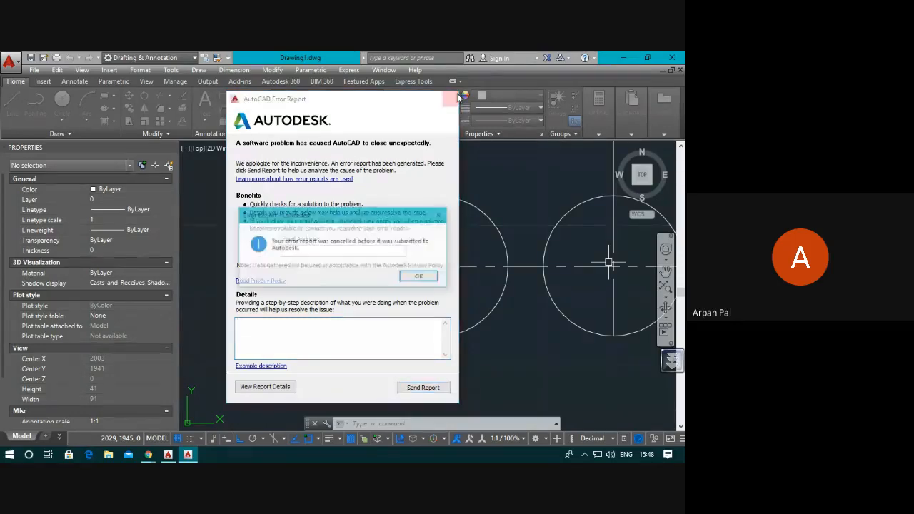
click(418, 280)
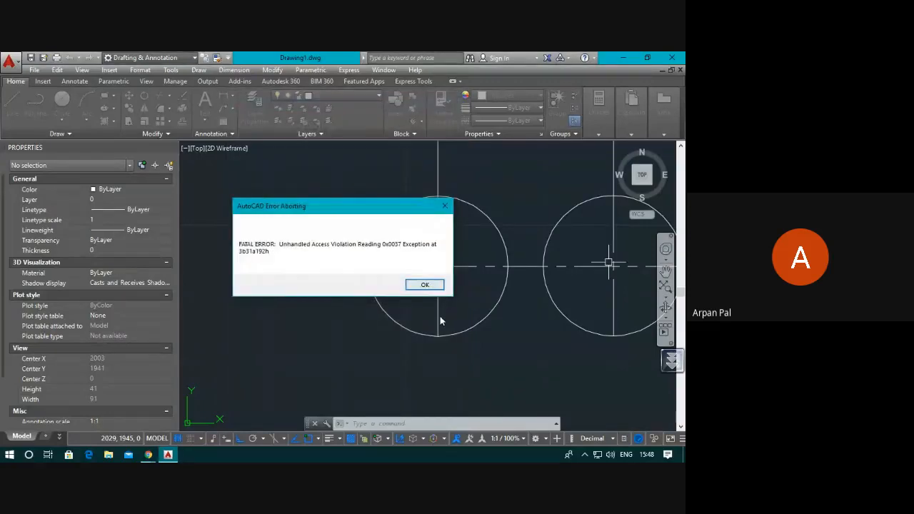
click(431, 286)
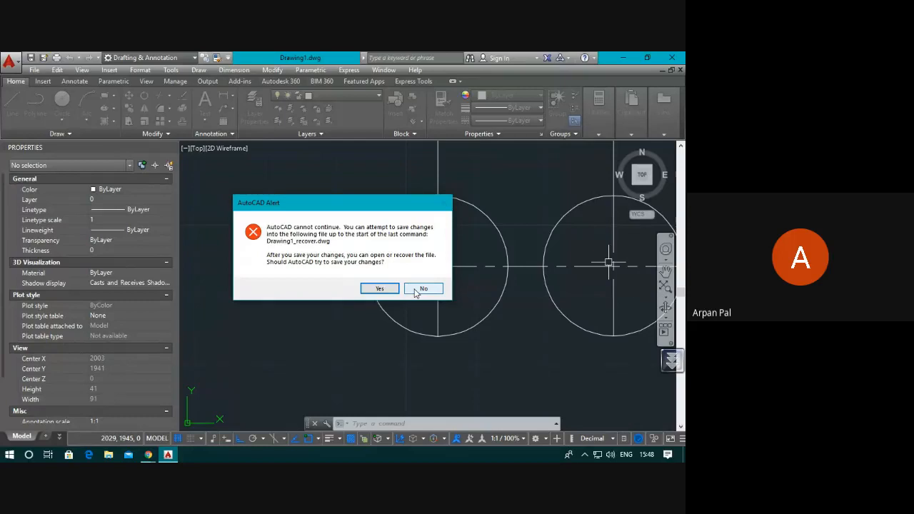
click(423, 288)
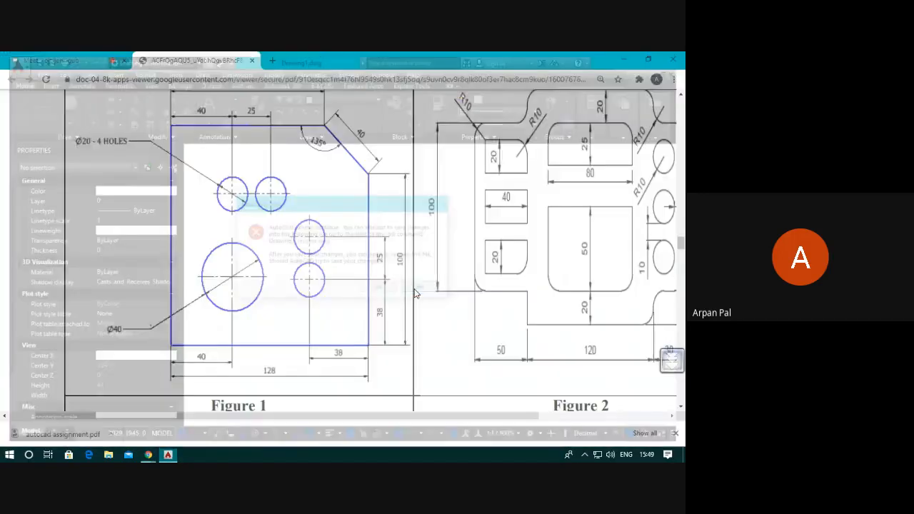
click(623, 60)
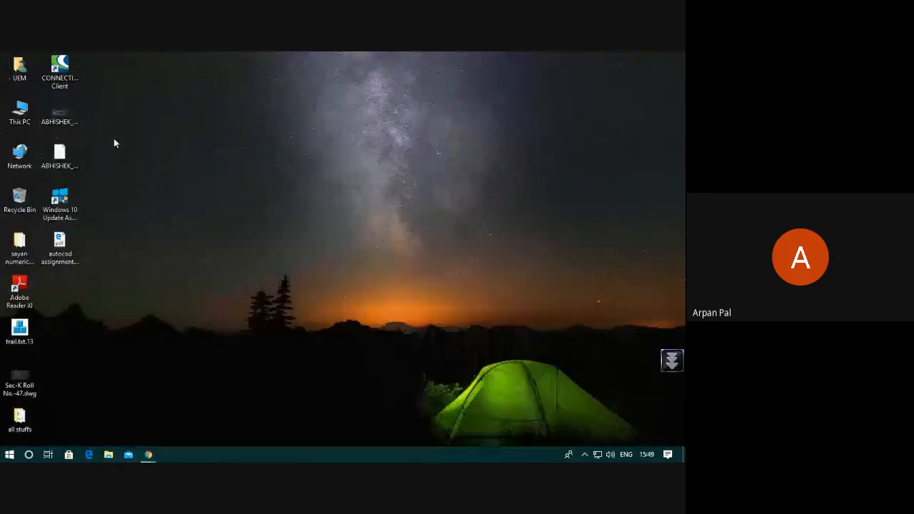
Search Windows for AutoCAD 2015 - English, launch it and start a new blank drawing
click(9, 454)
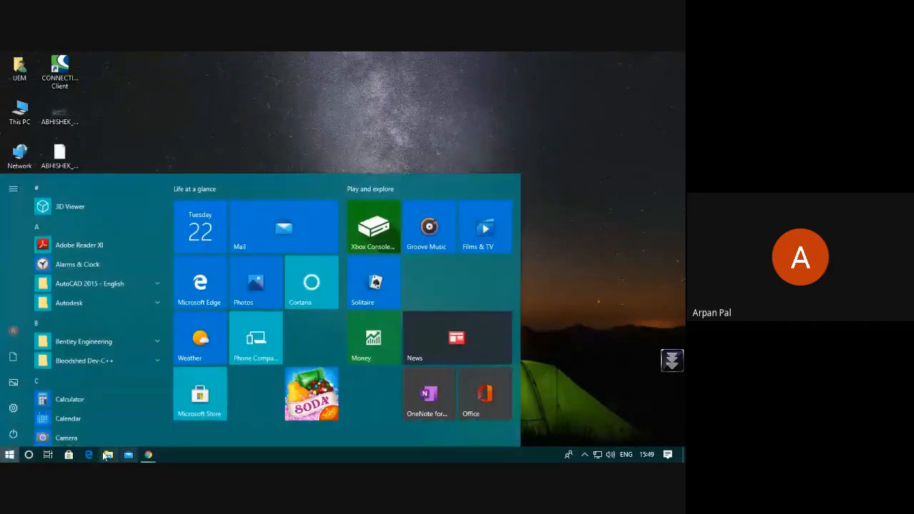
click(27, 457)
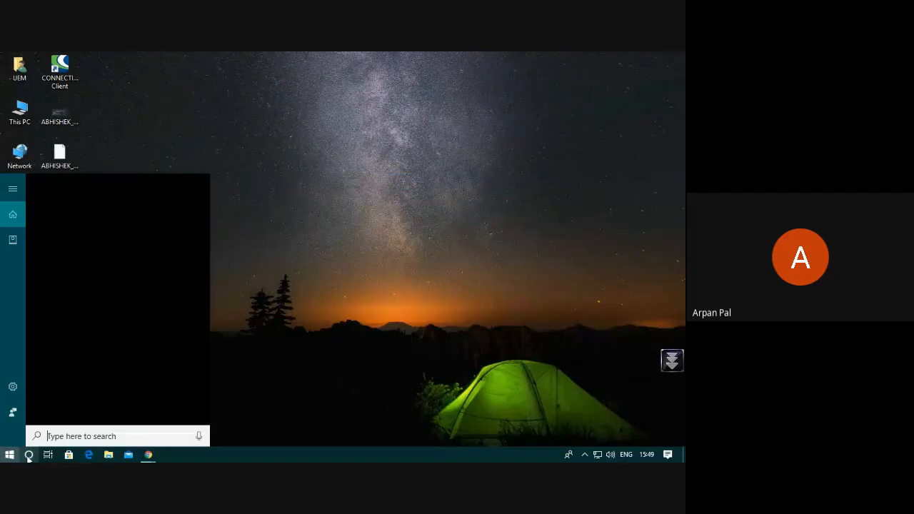
text(aut)
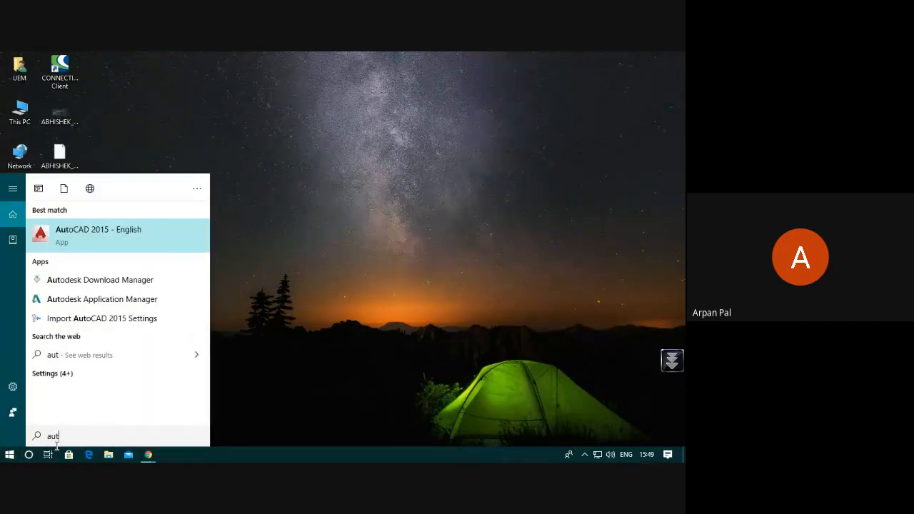
click(118, 234)
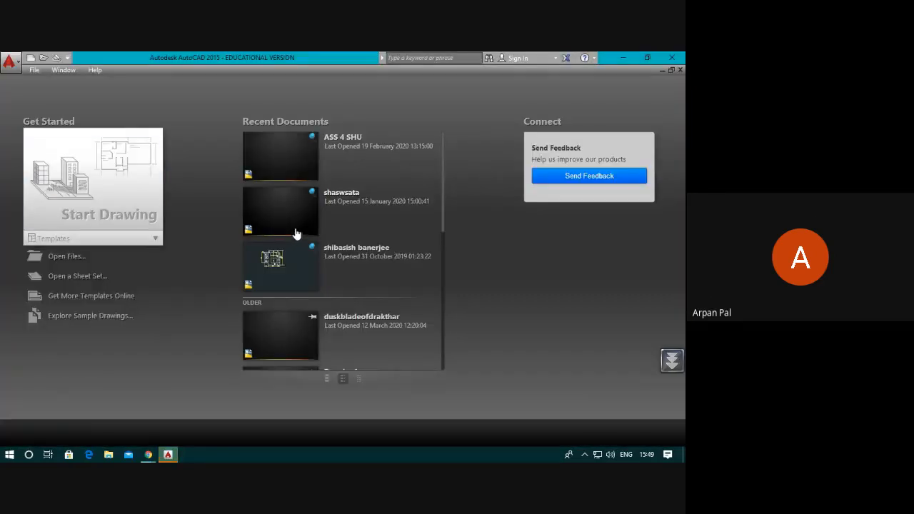
click(85, 180)
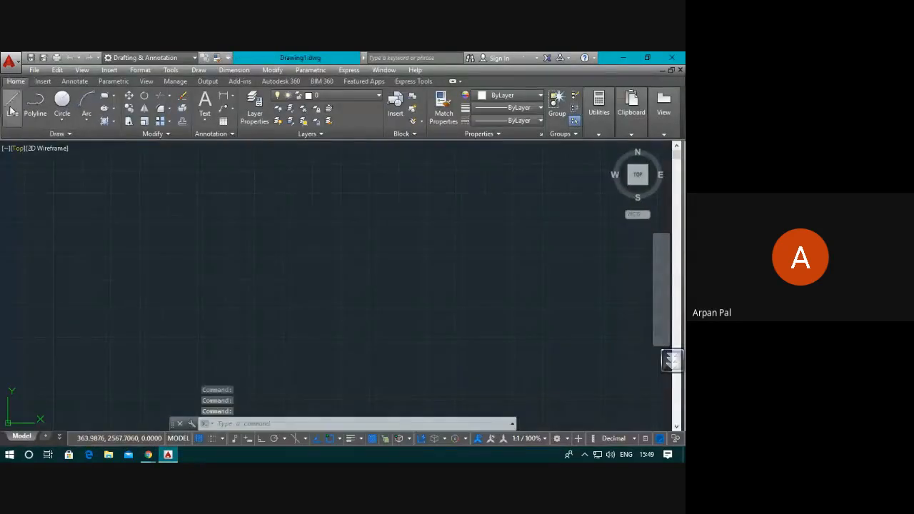
With Ortho on, draw a vertical line about 1808 units long and a separate horizontal line about 493 units long
click(12, 104)
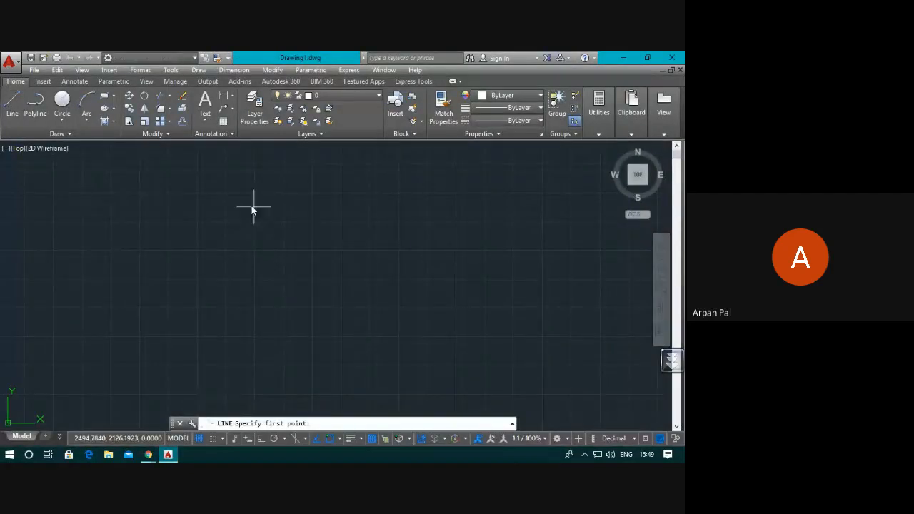
click(263, 440)
click(187, 176)
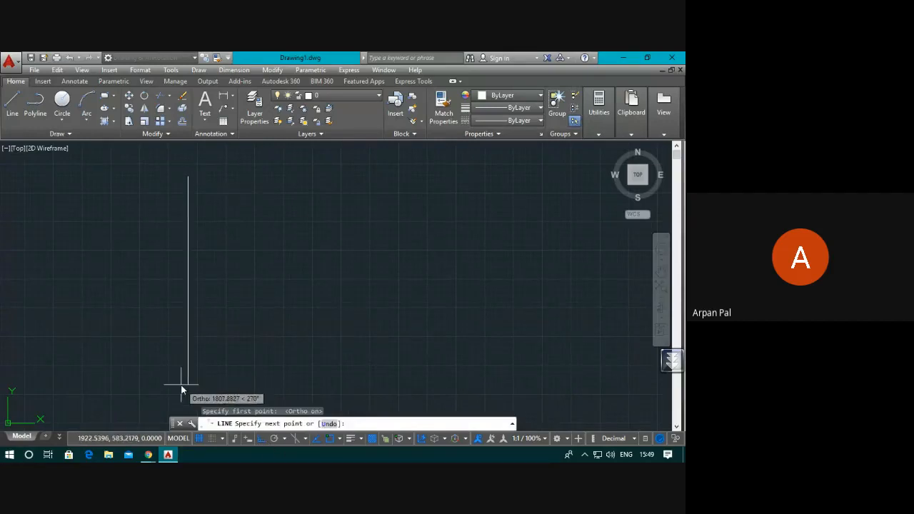
click(181, 390)
key(Escape)
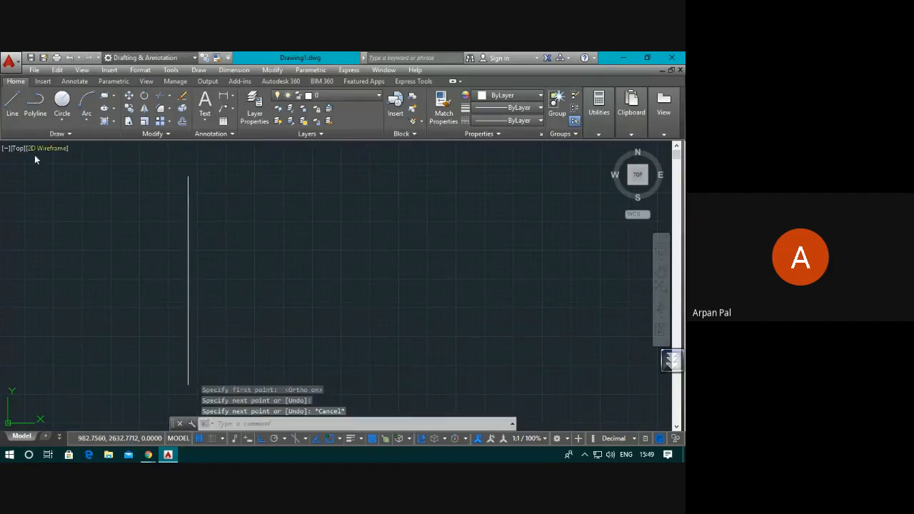
click(12, 107)
click(386, 226)
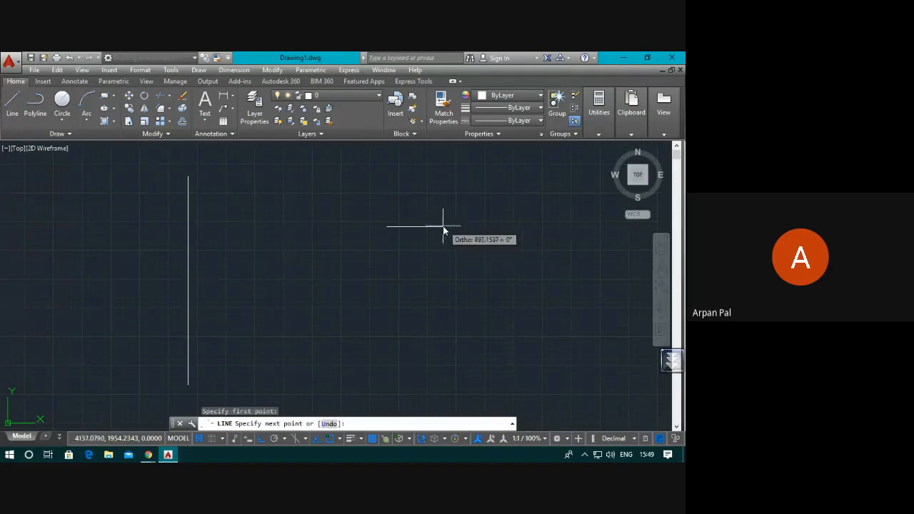
click(443, 226)
key(Escape)
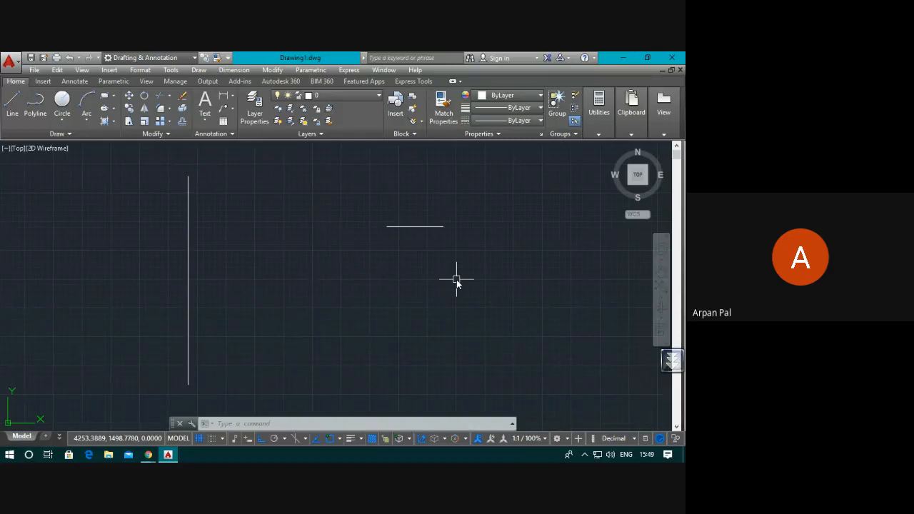
Load all available linetypes from acadiso.lin into the drawing with the LINETYPE command
text(lin)
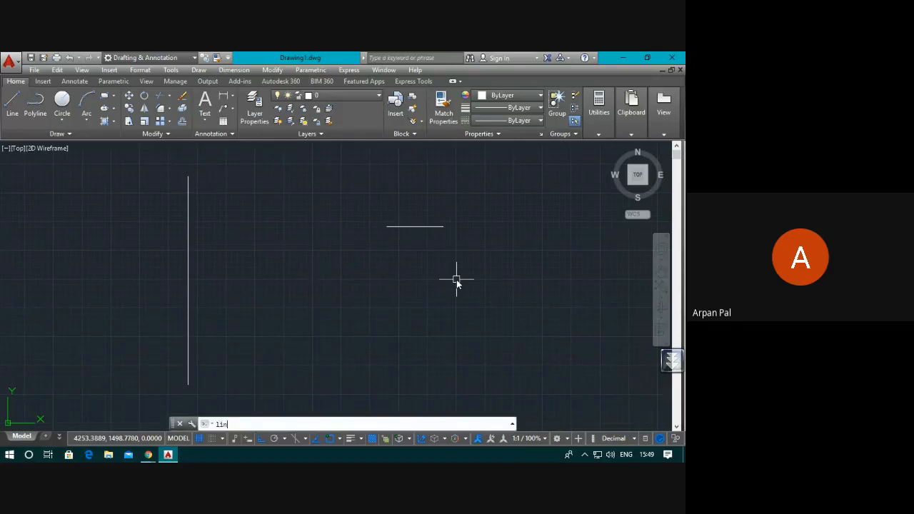
text(etype)
key(Return)
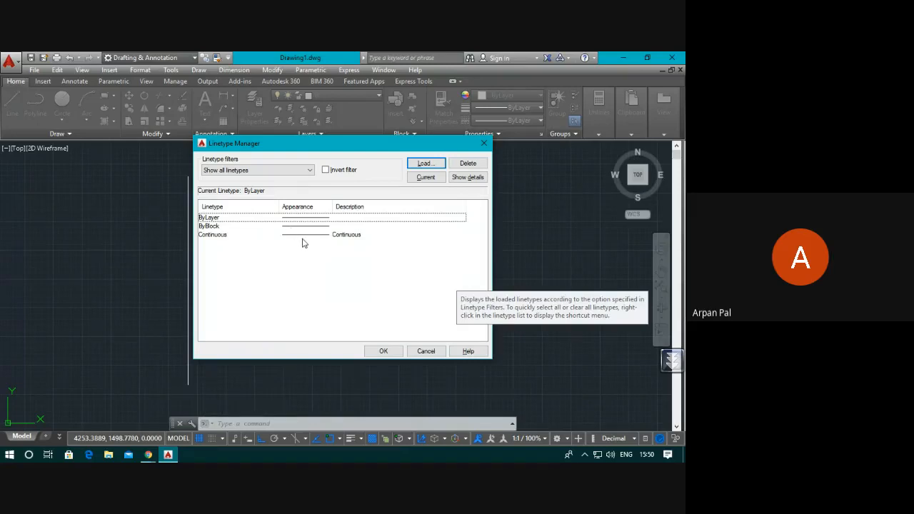
click(420, 168)
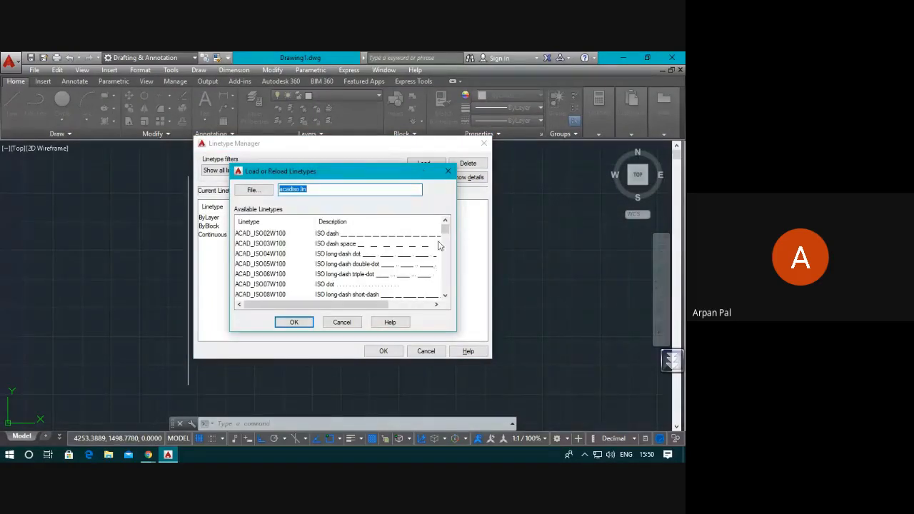
click(254, 235)
key(ctrl+a)
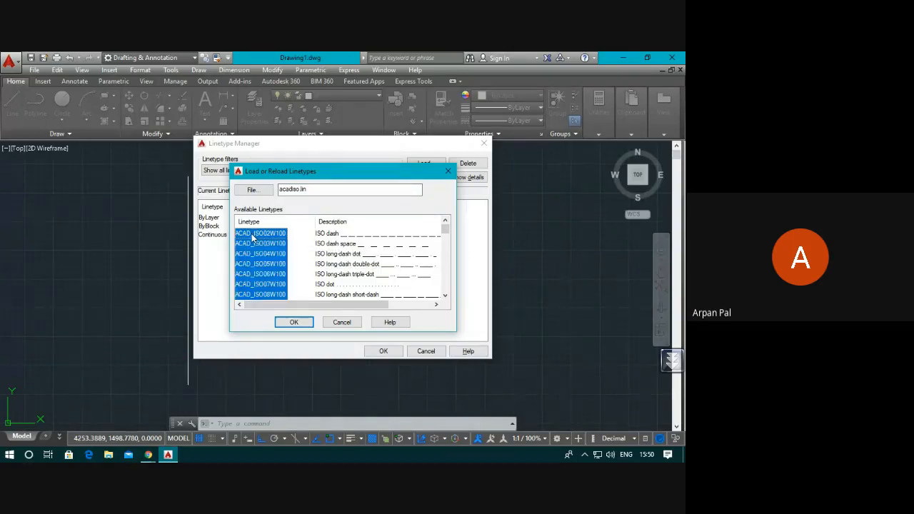
click(293, 321)
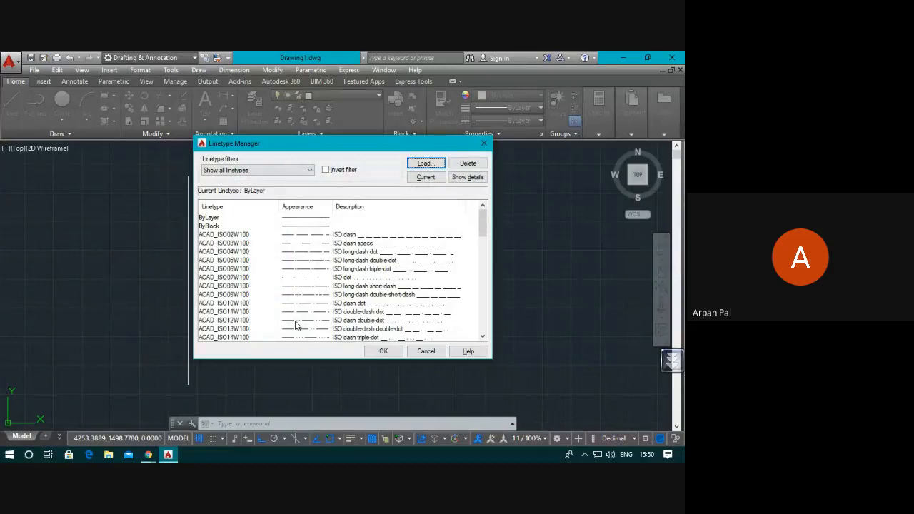
click(384, 351)
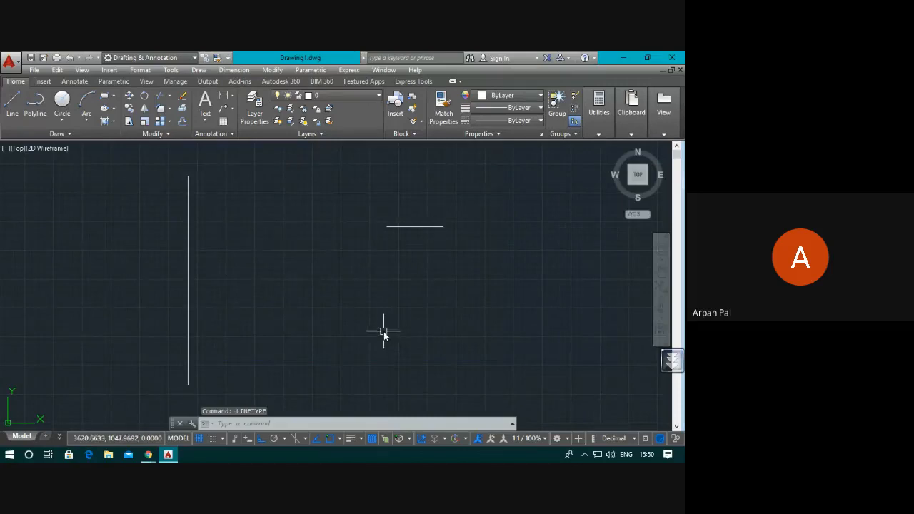
Assign the CENTERX2 linetype to the long vertical line and clear the selection
click(189, 210)
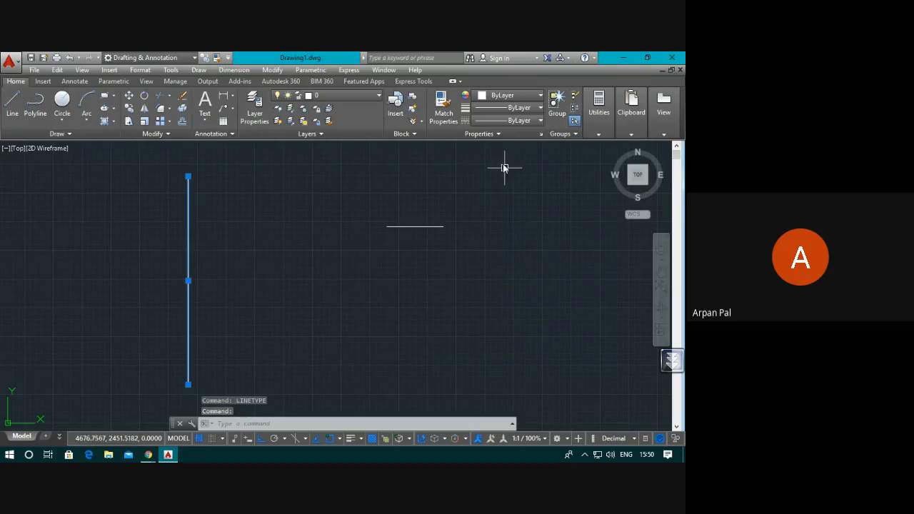
click(505, 121)
scroll(505, 182, down, 3)
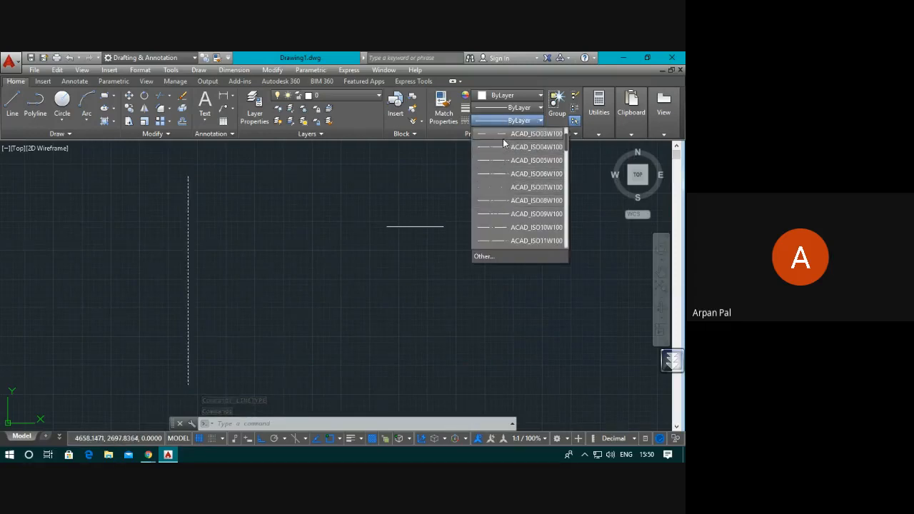
scroll(506, 226, down, 4)
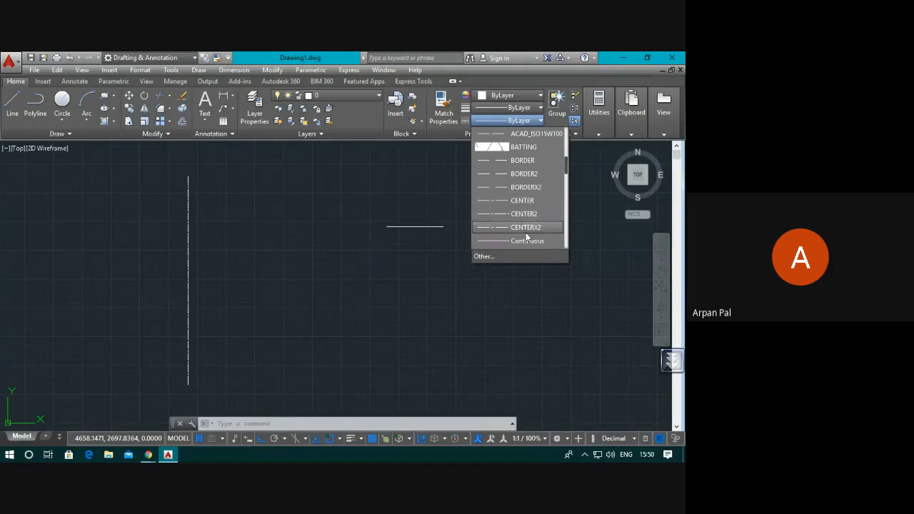
click(525, 230)
click(367, 271)
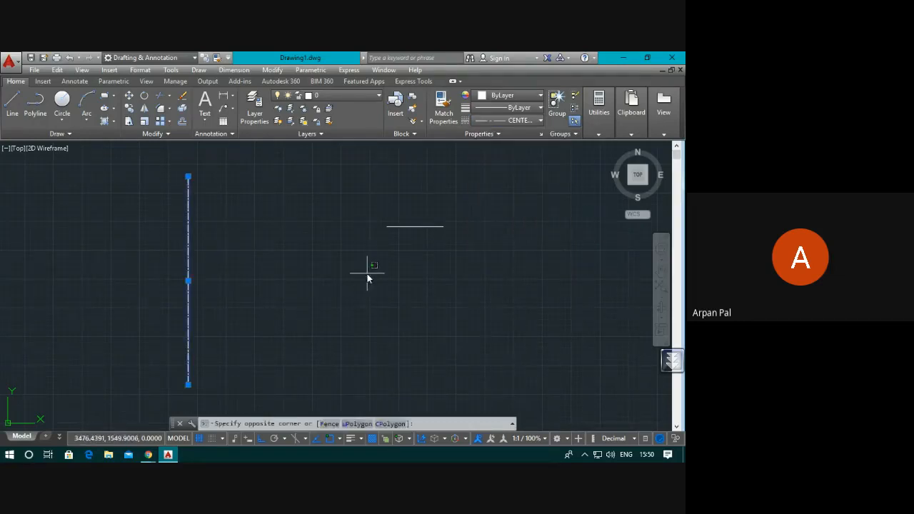
key(Escape)
key(Escape)
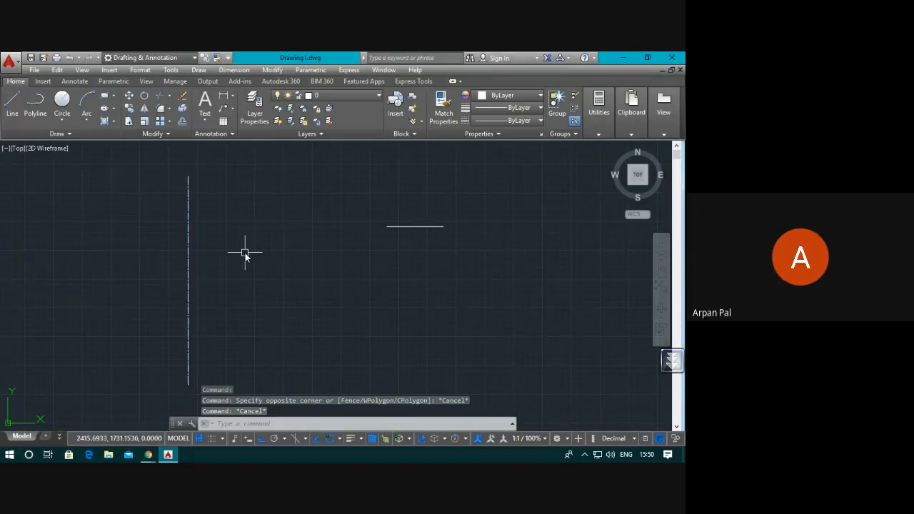
Open the vertical line's properties, set its linetype scale to 10 and deselect the line
click(187, 260)
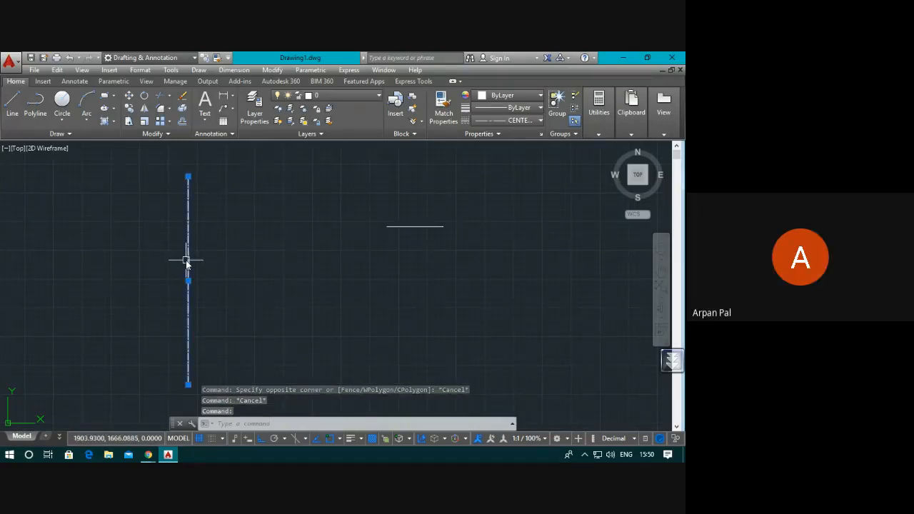
right_click(187, 263)
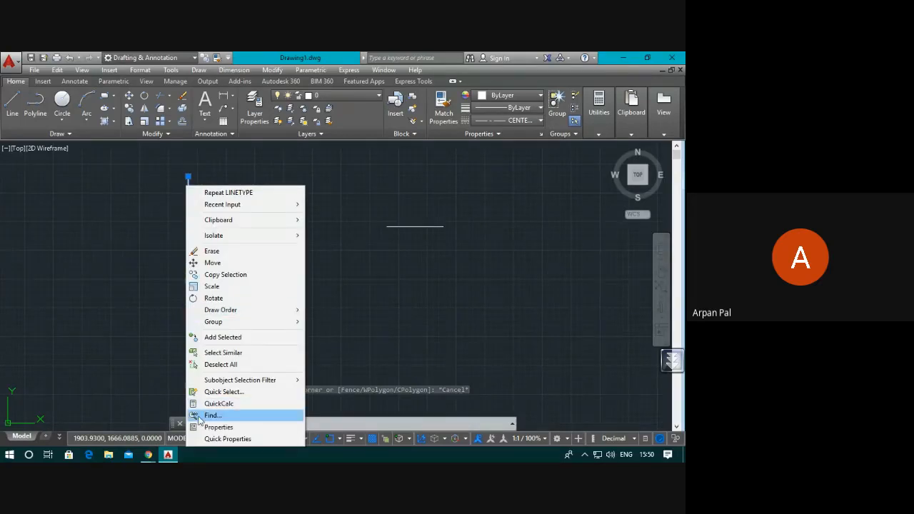
click(219, 426)
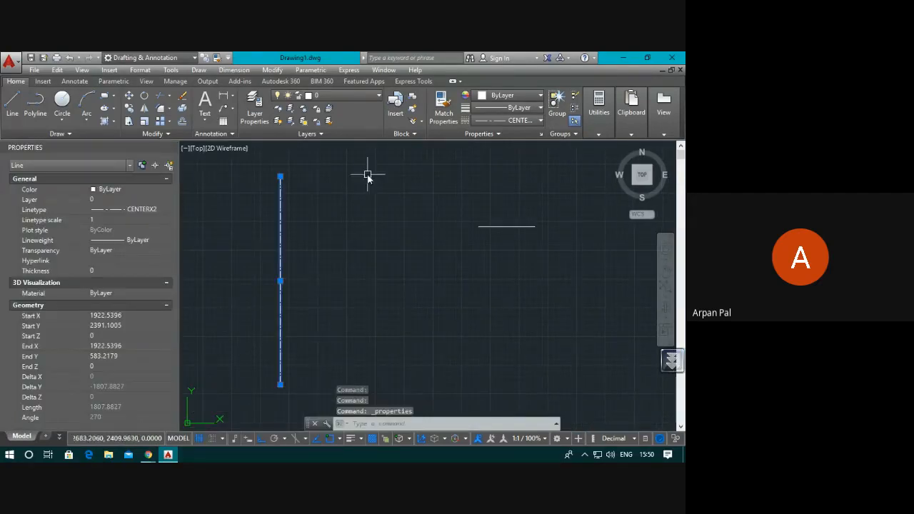
click(110, 221)
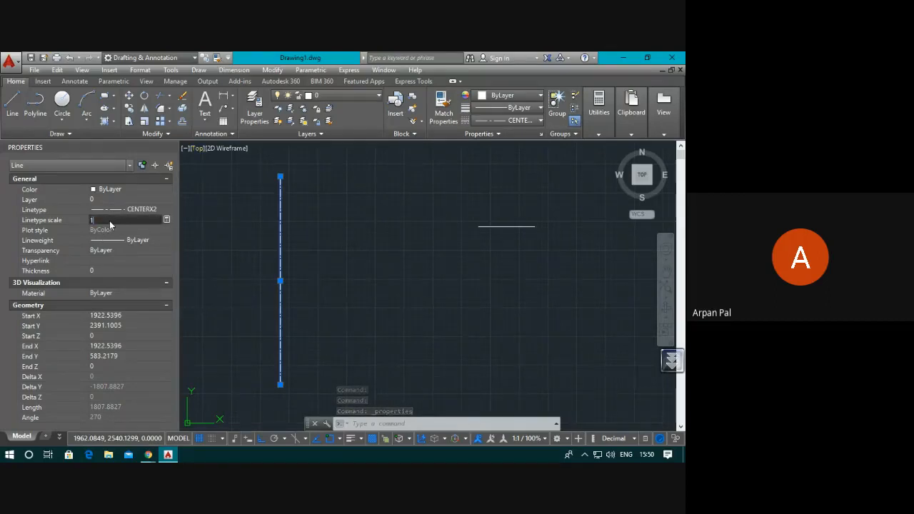
text(0)
key(Return)
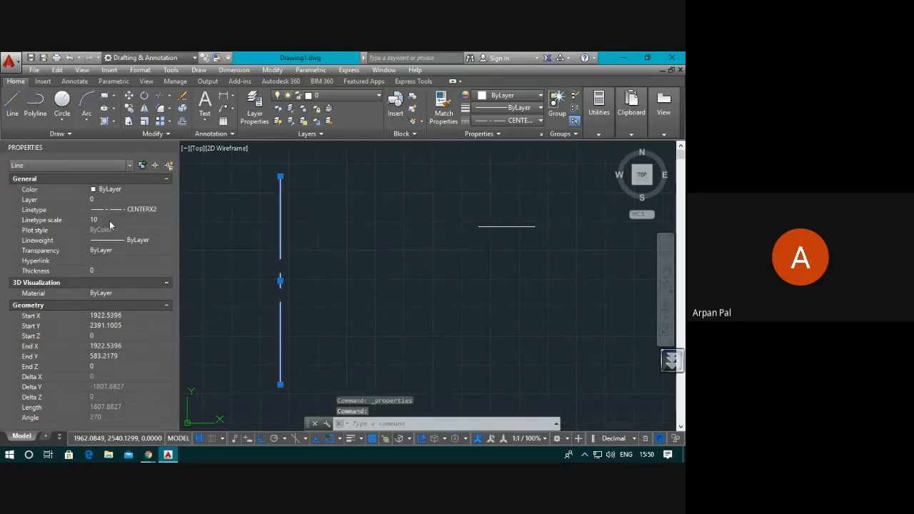
key(Escape)
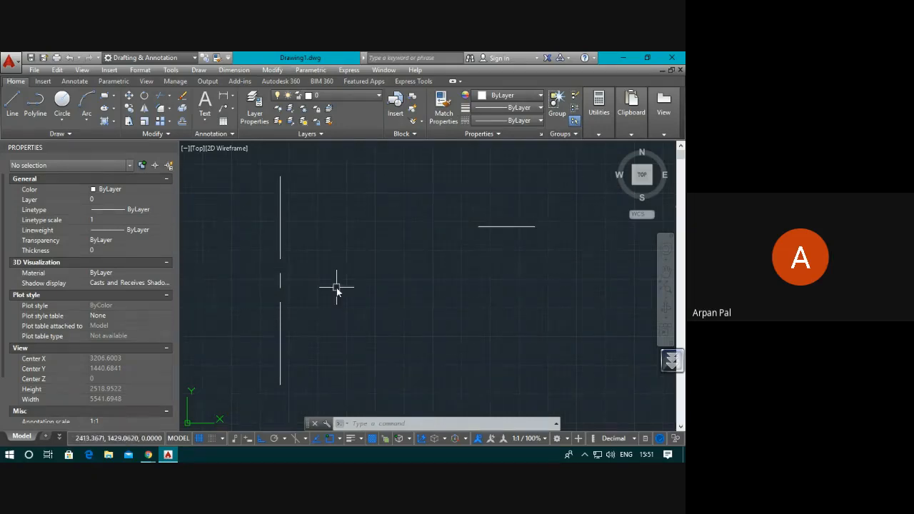
With nothing selected, set the current linetype scale for new objects to 0.001
click(103, 219)
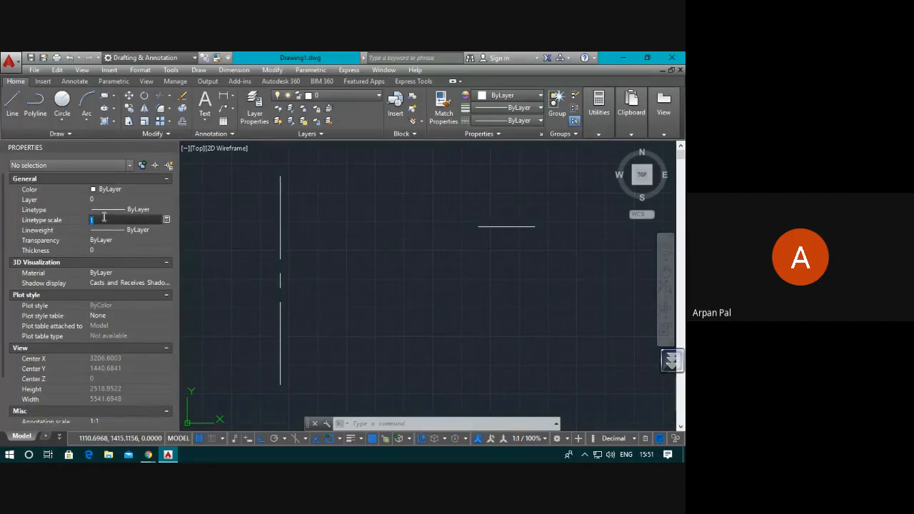
text(0.001)
key(Return)
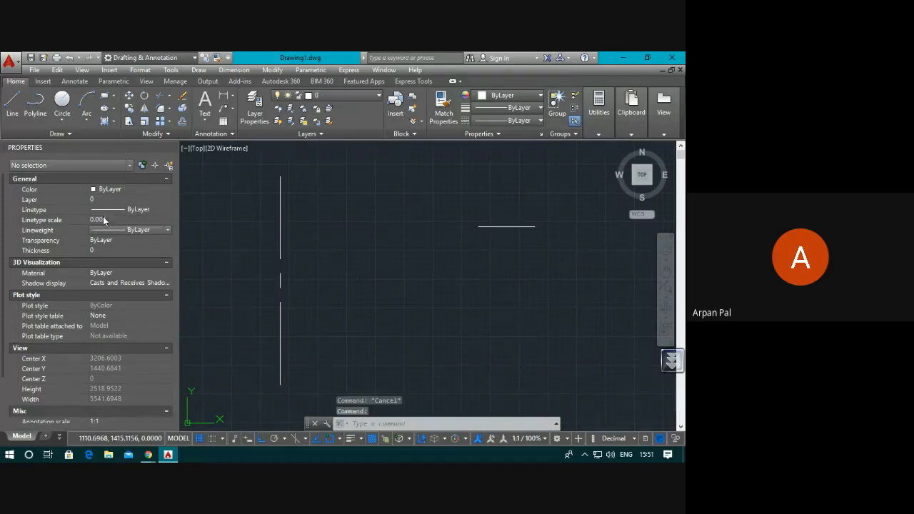
Set the long vertical line's linetype scale to 0.001, clear the selection and inspect the line up close
click(280, 232)
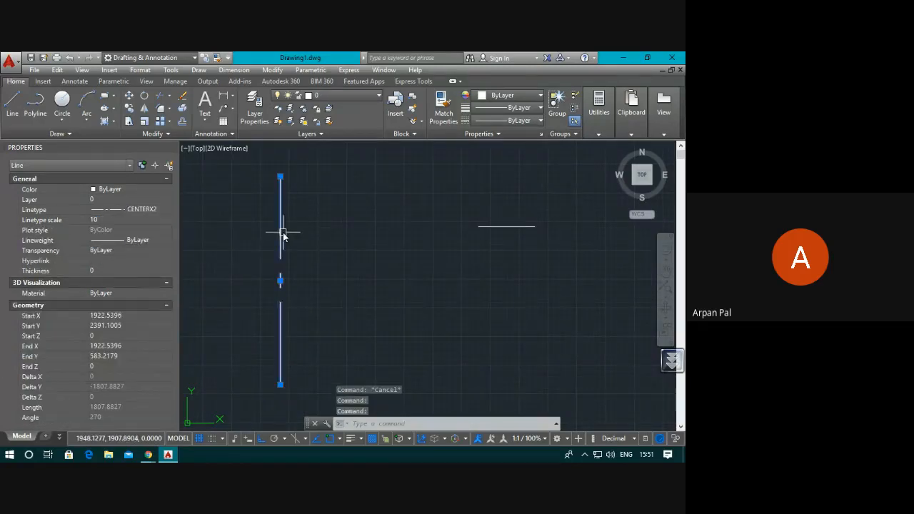
click(108, 219)
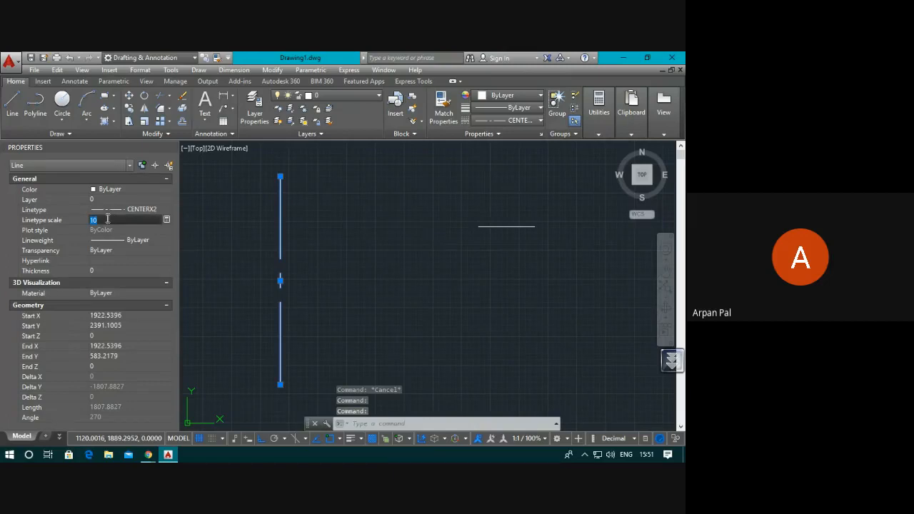
text(0.00)
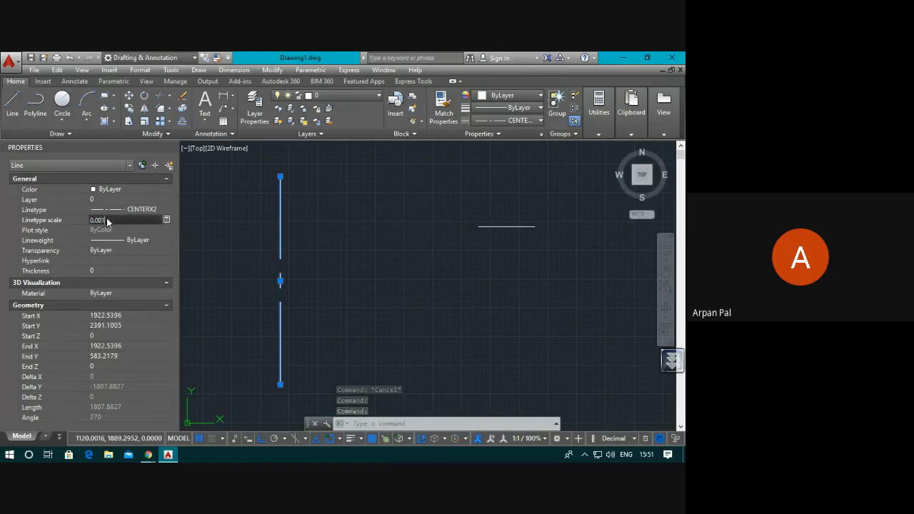
text(1)
key(Return)
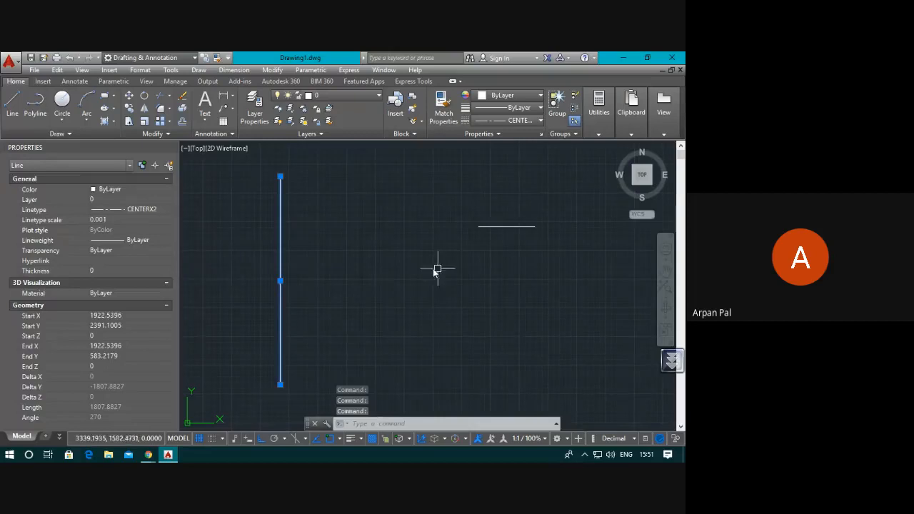
key(Escape)
scroll(281, 239, up, 10)
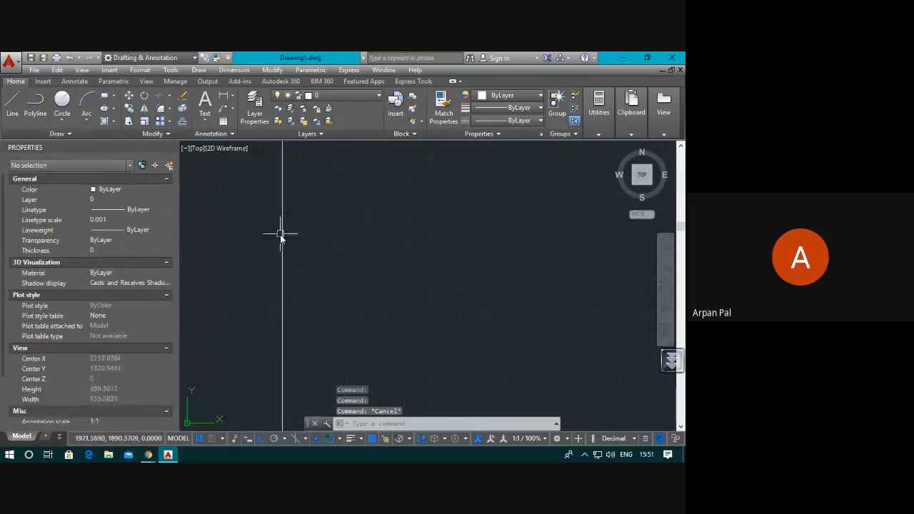
scroll(273, 262, down, 10)
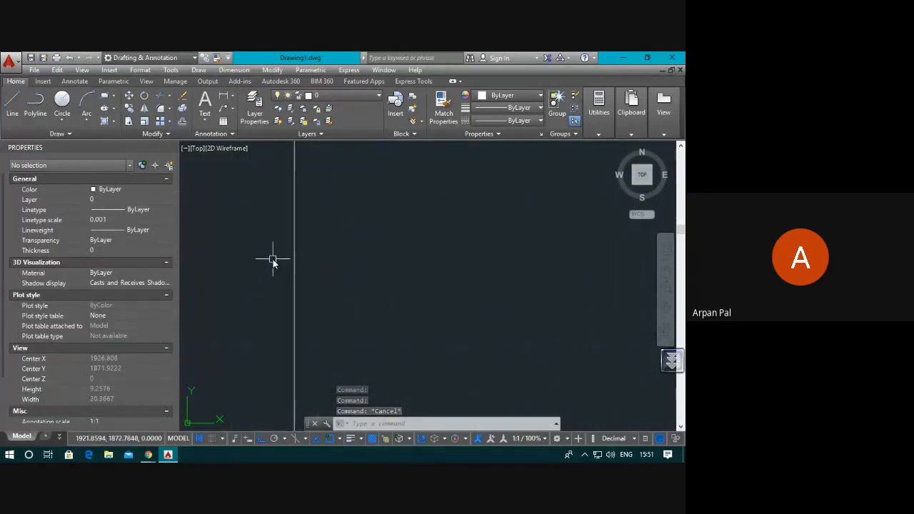
scroll(276, 261, up, 2)
scroll(279, 269, down, 2)
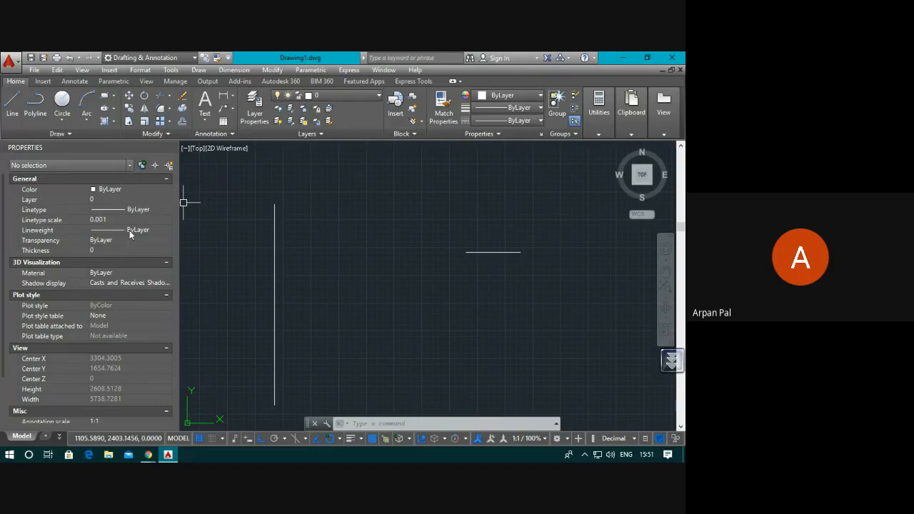
With nothing selected, set the current linetype scale for new objects to 0.2
click(120, 219)
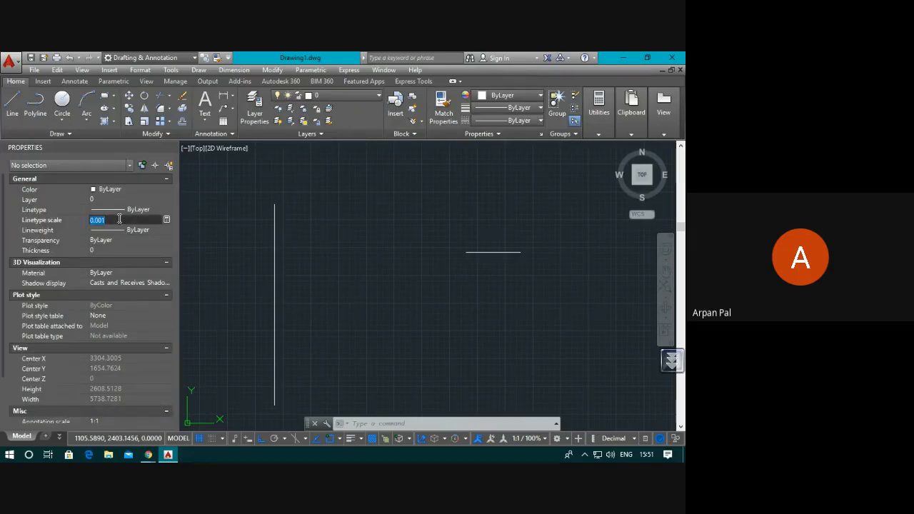
text(0.)
key(Return)
Set the vertical line's own linetype scale to 0.2, deselect it and check its dash pattern
click(274, 264)
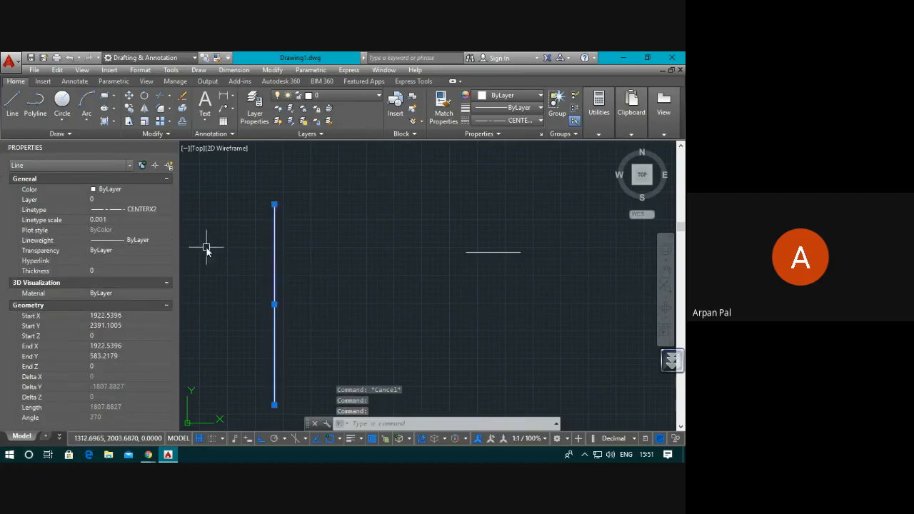
click(139, 220)
text(0.2)
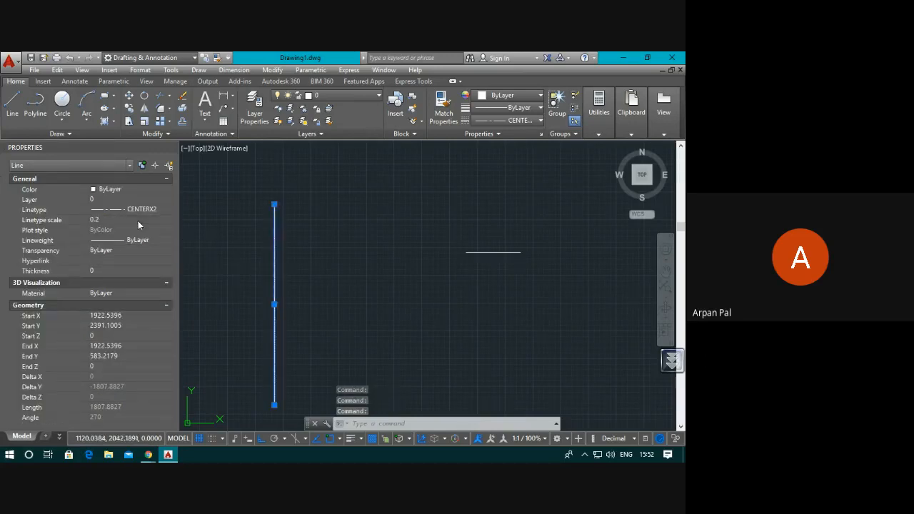
key(Return)
key(Escape)
scroll(282, 261, up, 3)
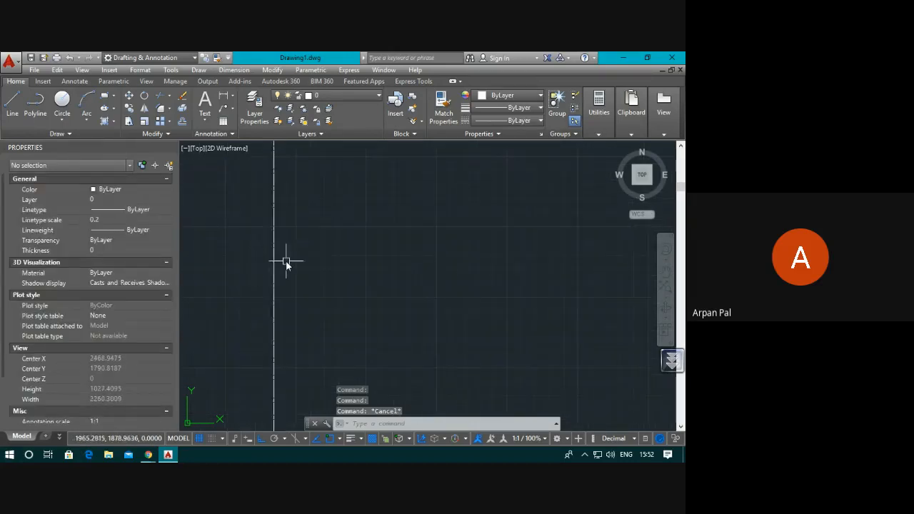
Try linetype scales of 0.5 and 1 on the vertical line, then clear the selection
click(272, 263)
click(134, 220)
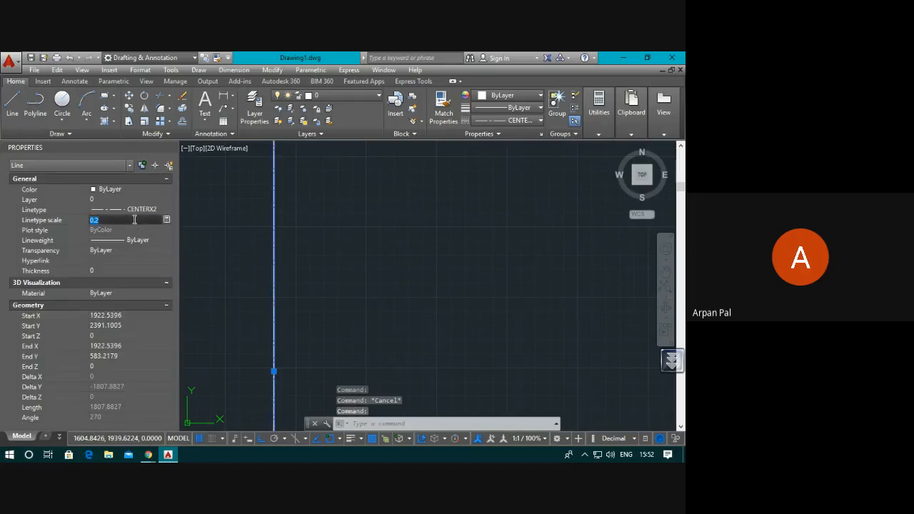
text(0.5)
key(Return)
click(133, 219)
text(1)
key(Return)
scroll(424, 302, down, 5)
scroll(425, 308, up, 4)
key(Escape)
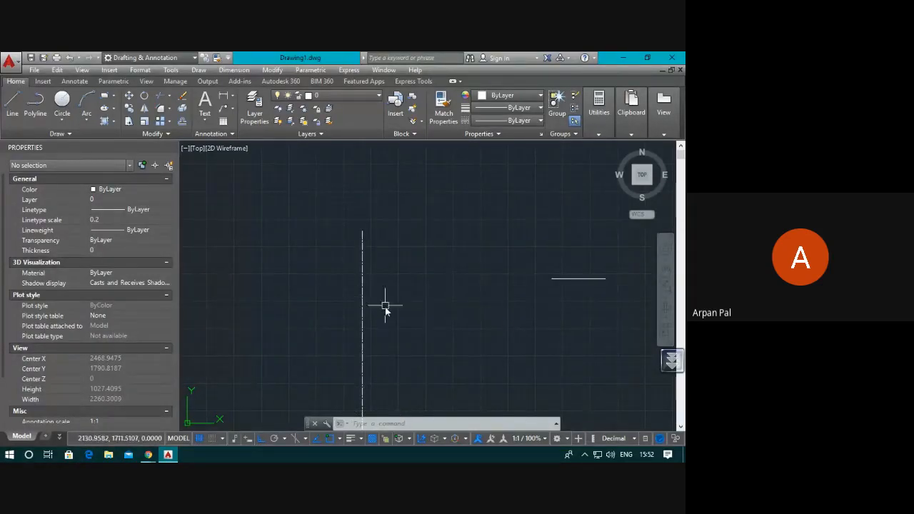
Use Match Properties to copy the vertical line's linetype and scale to the short horizontal line
click(448, 118)
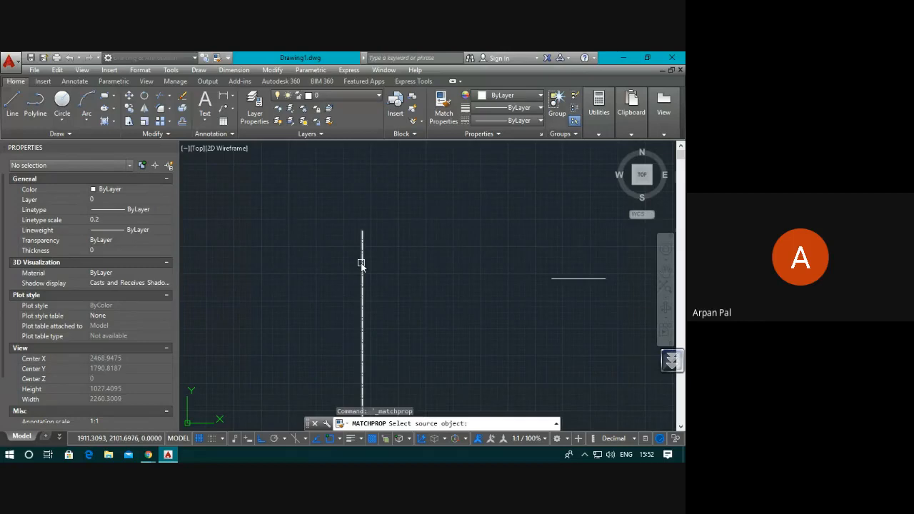
click(361, 264)
key(Escape)
Set the vertical line's linetype scale to 3 and deselect the line
click(361, 264)
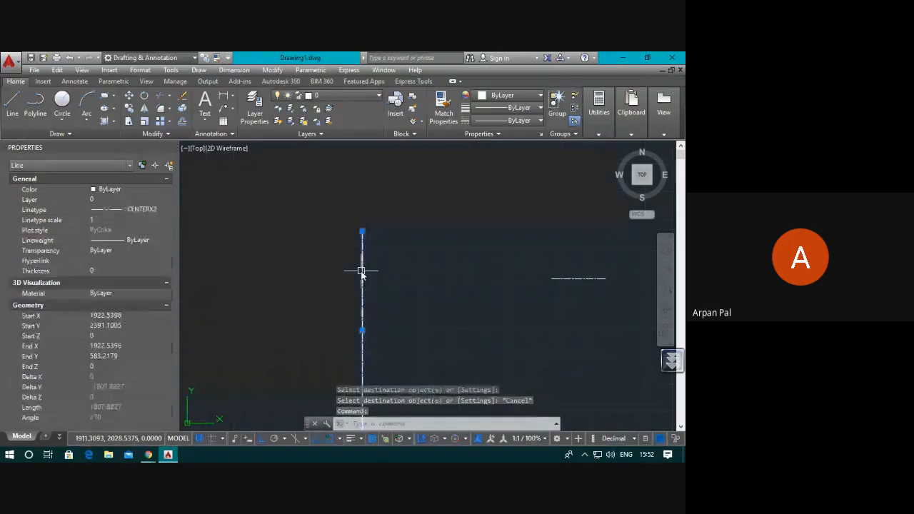
click(101, 220)
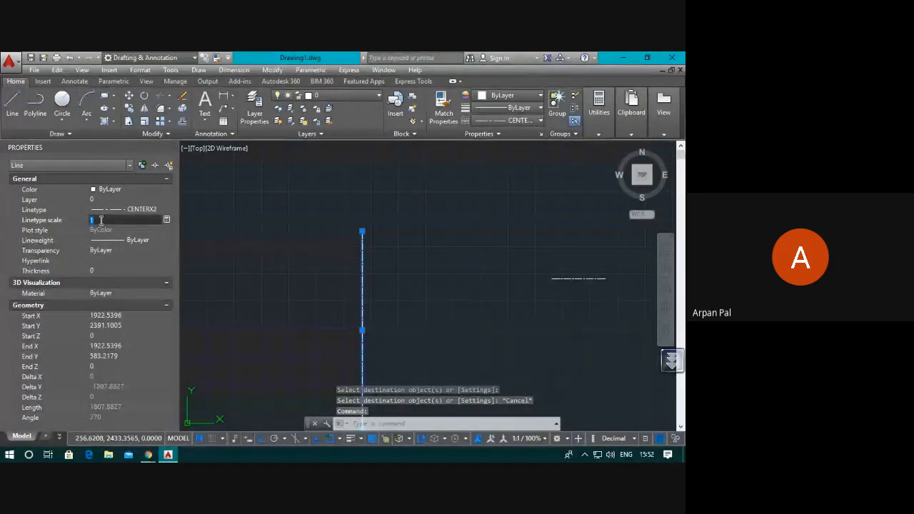
text(0.2)
key(Return)
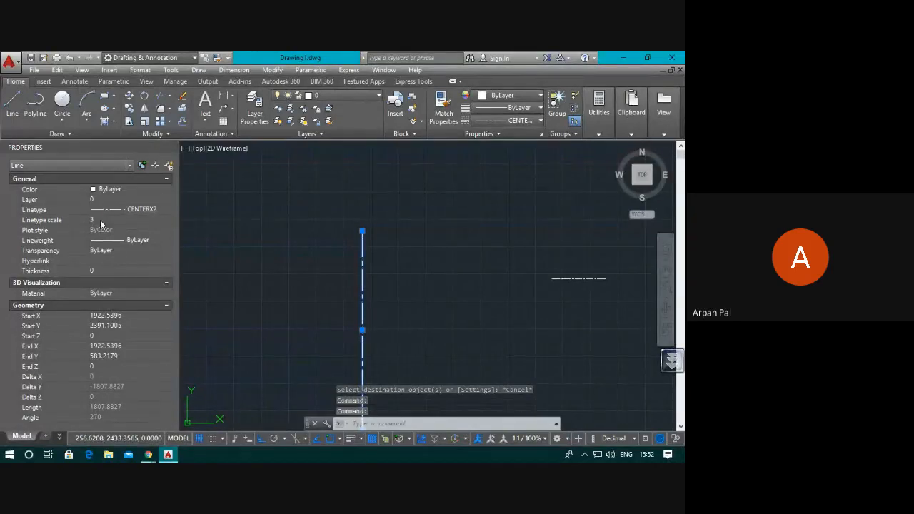
key(Escape)
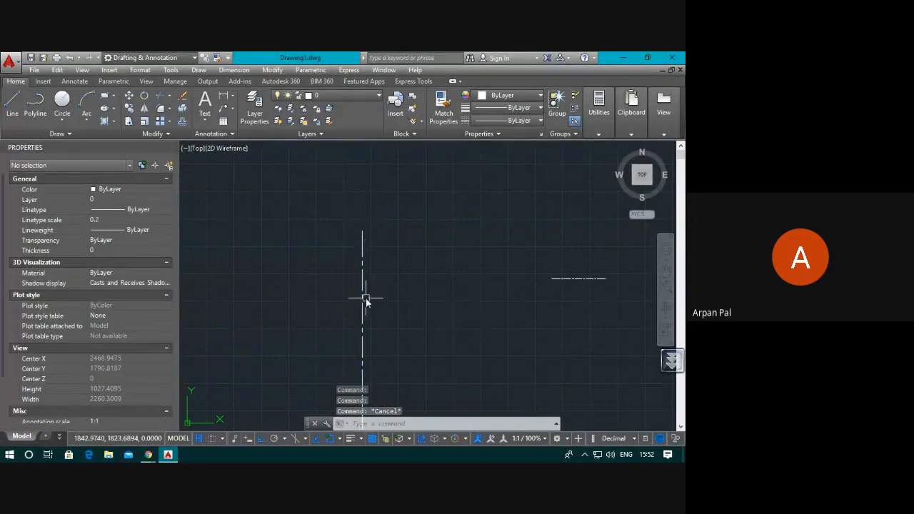
Match the short horizontal line's properties to the vertical line again with its linetype scale of 3
click(443, 103)
click(363, 249)
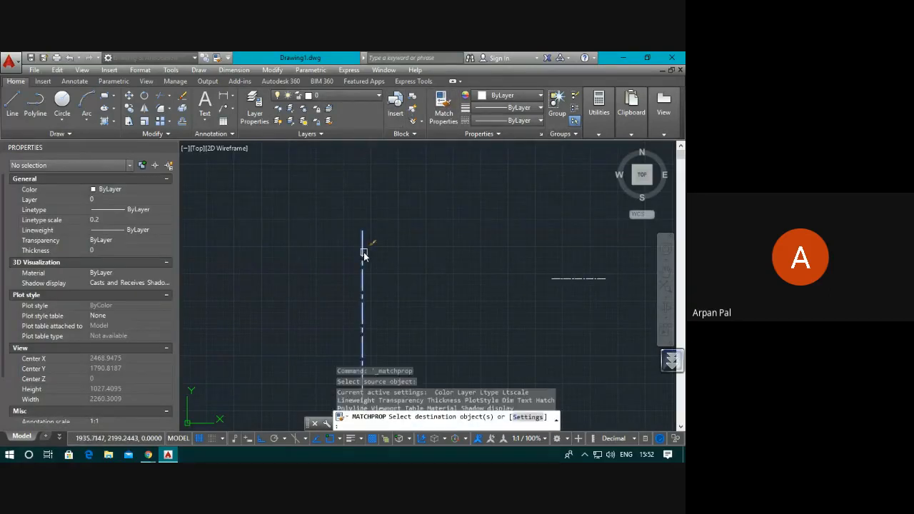
click(579, 279)
key(Escape)
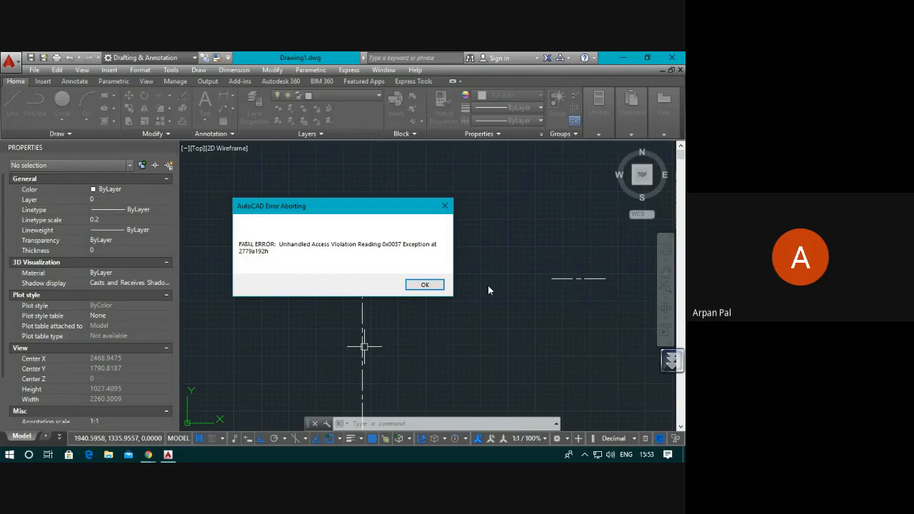
Dismiss the fatal error and close the AutoCAD error report without sending it
key(Return)
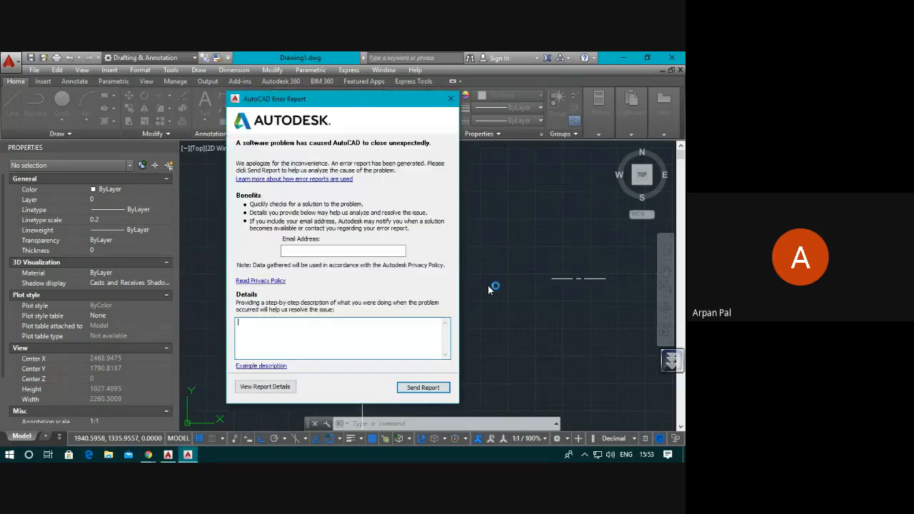
click(450, 98)
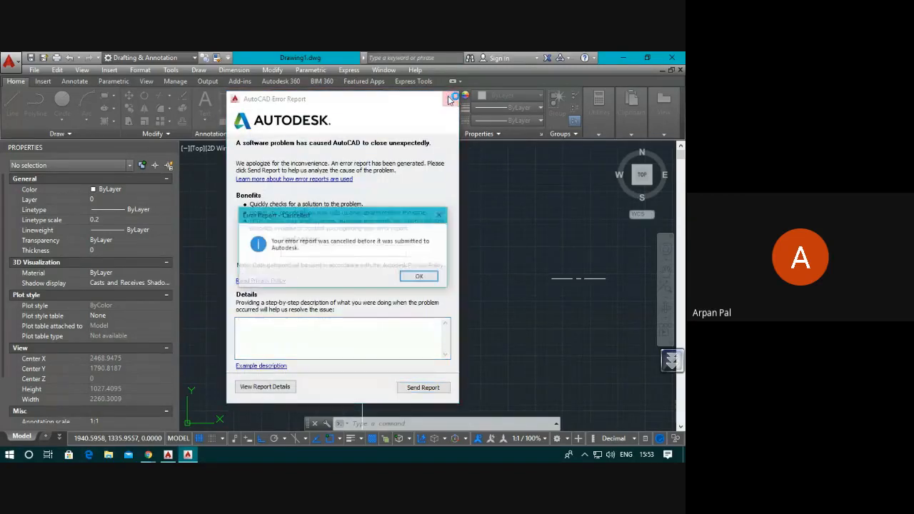
click(420, 277)
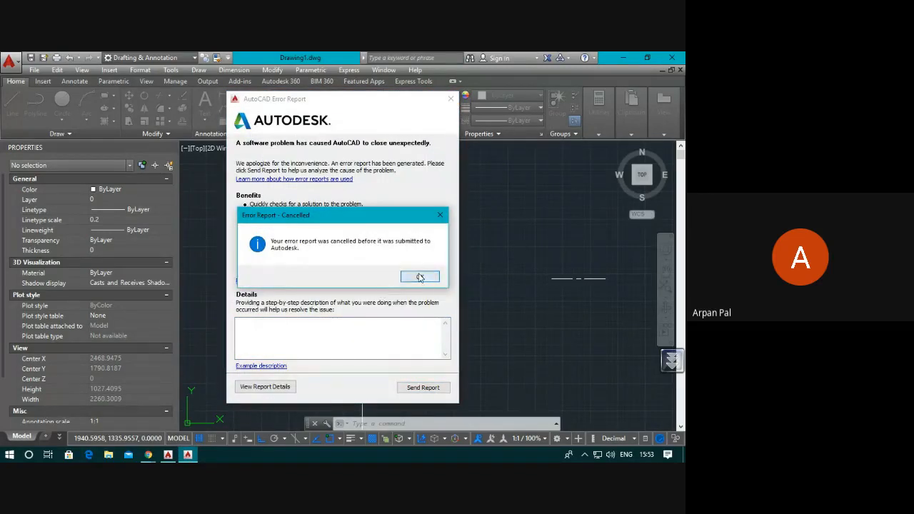
key(Return)
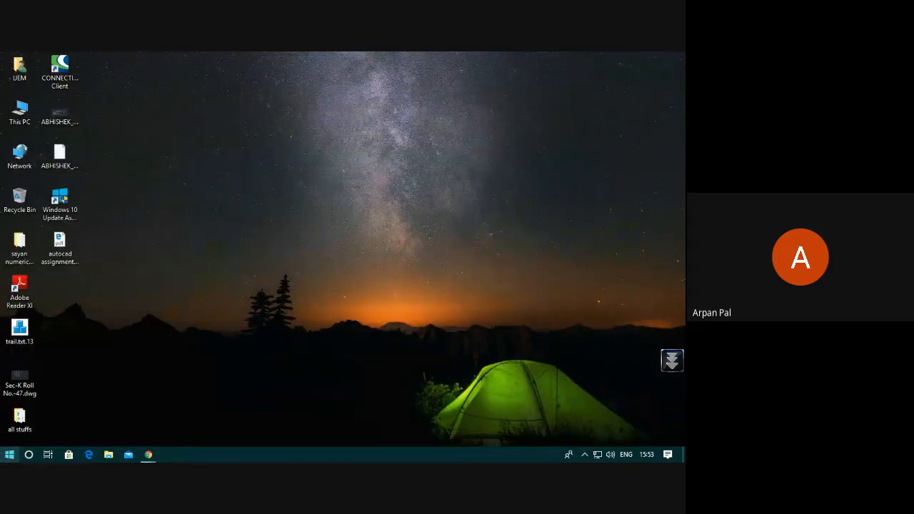
Relaunch AutoCAD 2015 from the Windows search and start a new drawing
click(29, 455)
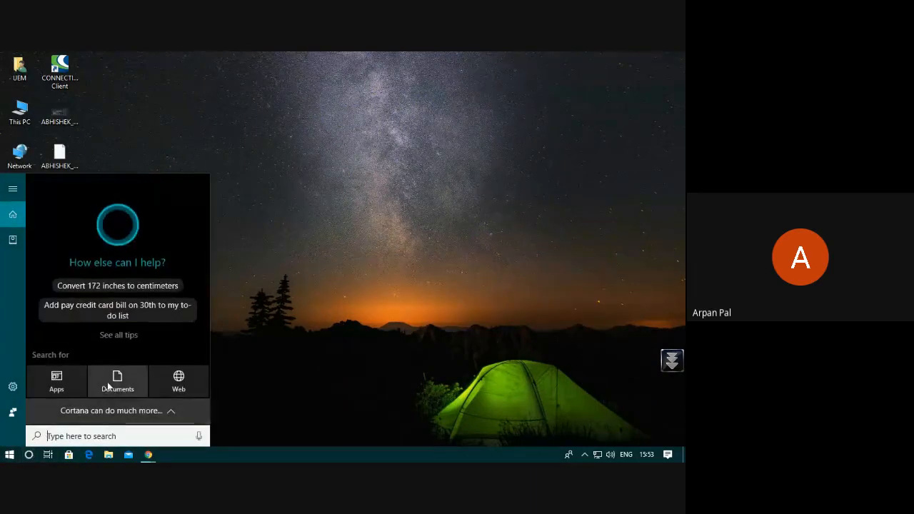
text(auto)
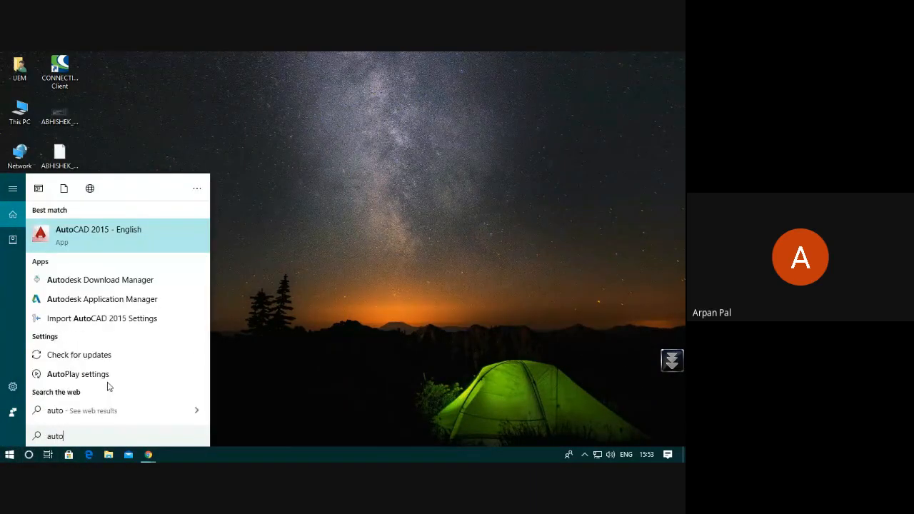
text(cad)
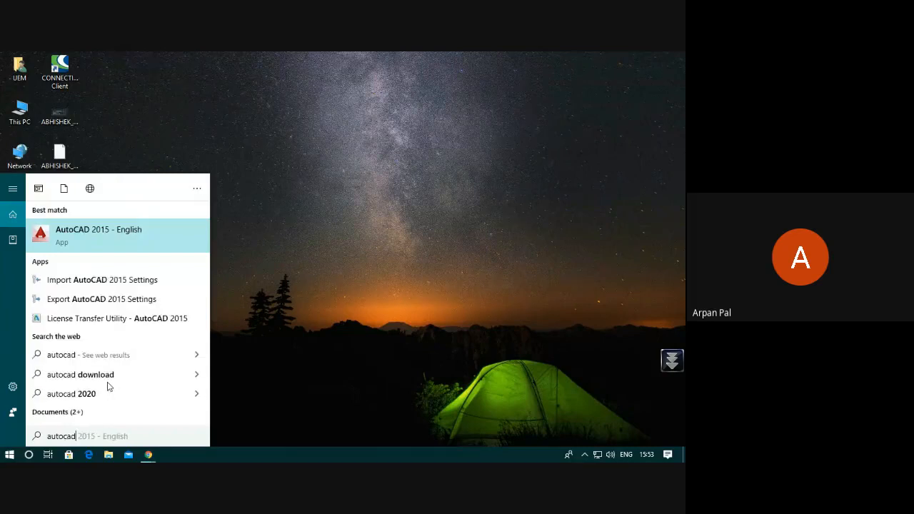
key(Return)
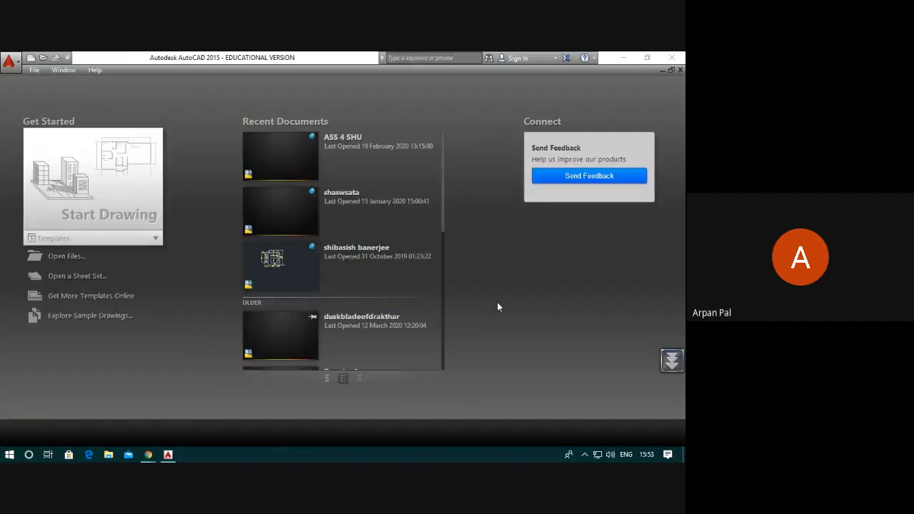
click(45, 199)
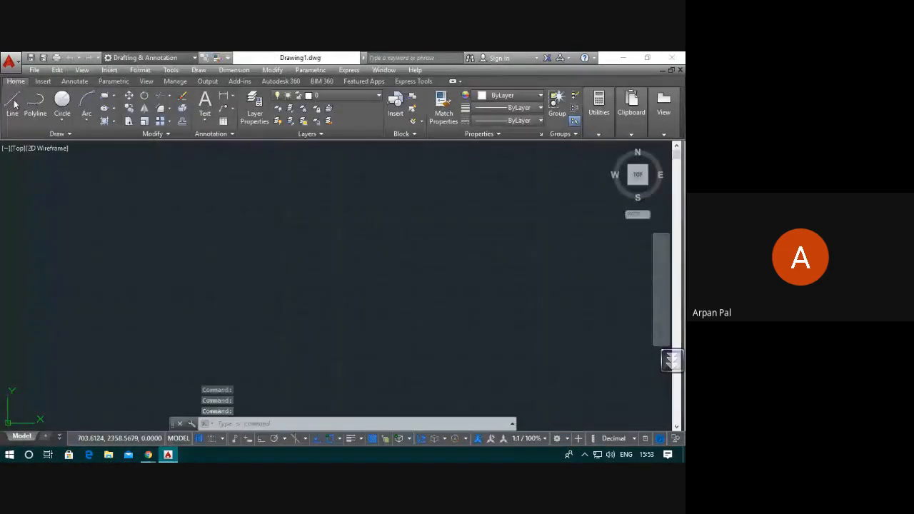
Draw a single long, slightly sloping line across the empty drawing and end the Line command
click(12, 103)
click(134, 251)
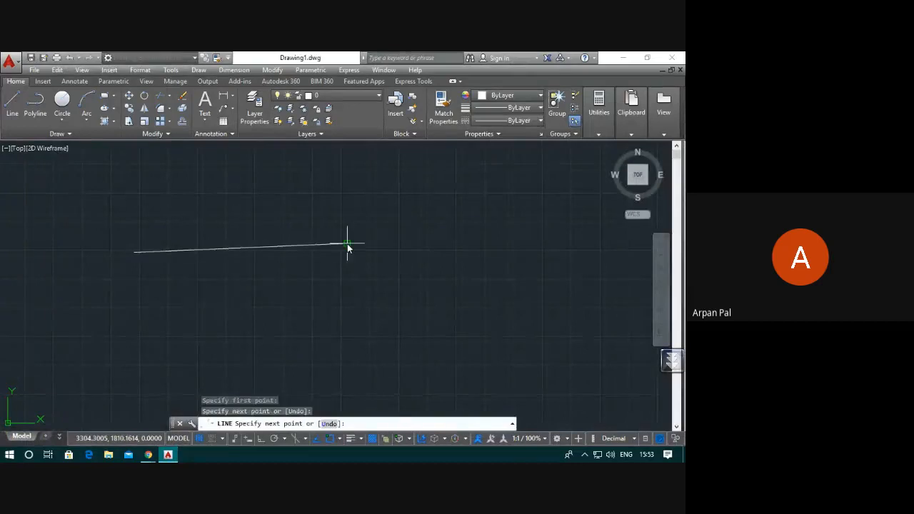
click(347, 247)
key(Escape)
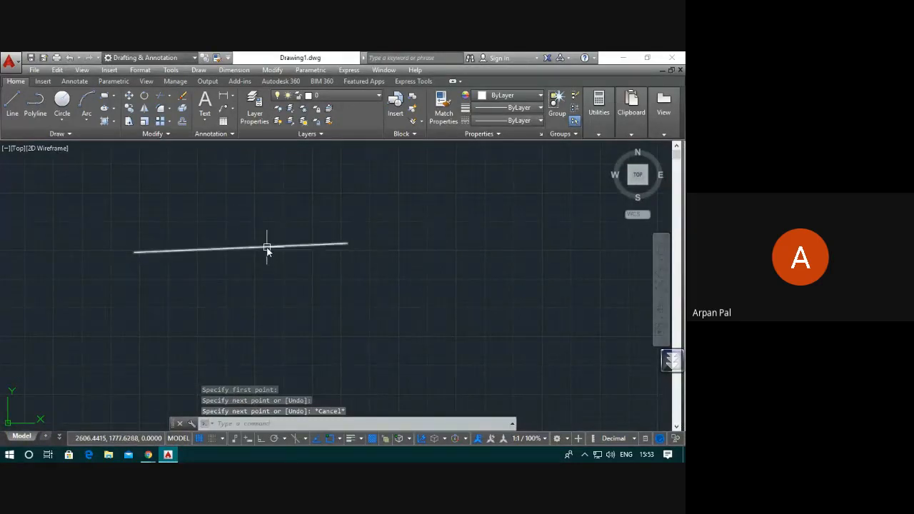
Show the Properties palette for the sloping line using the PROPERTIES command, and clear the selection
click(265, 248)
right_click(267, 250)
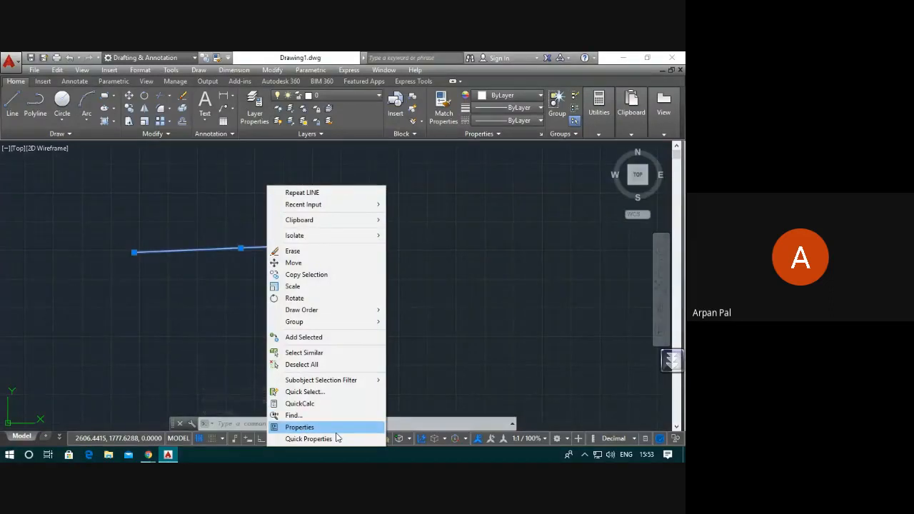
click(509, 337)
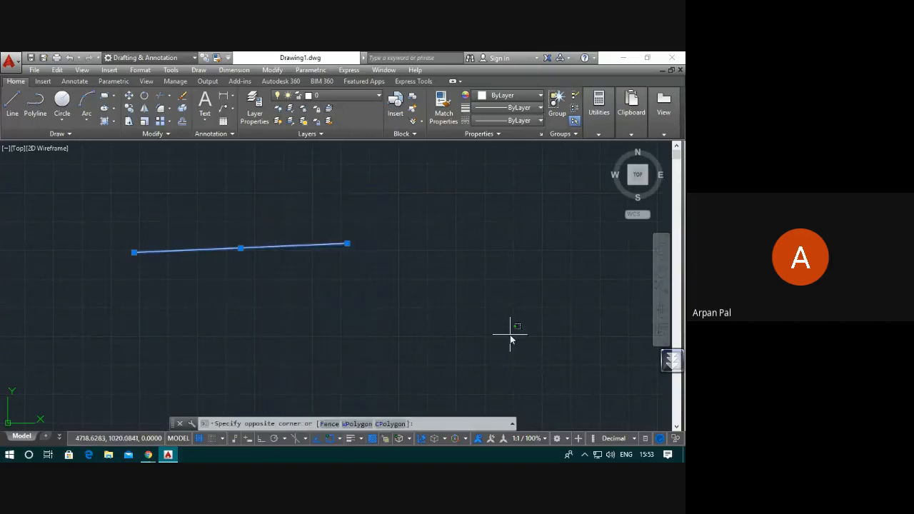
key(Escape)
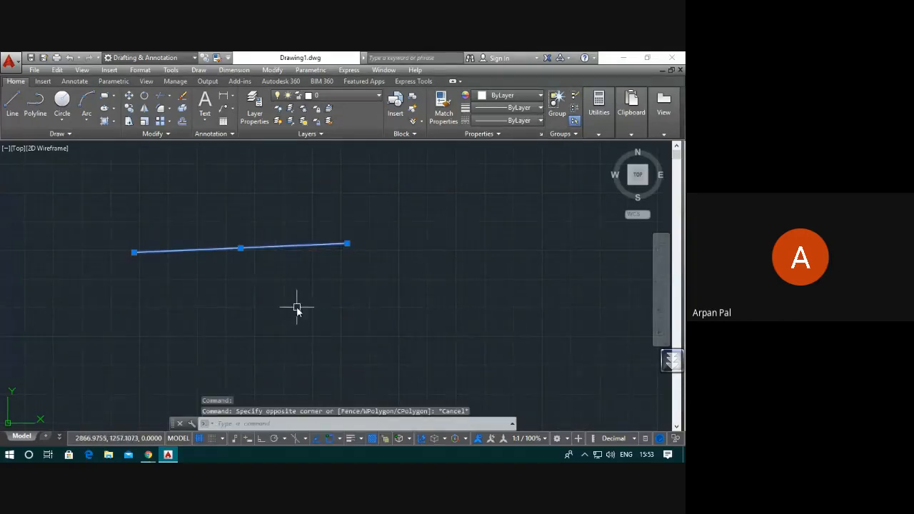
click(295, 422)
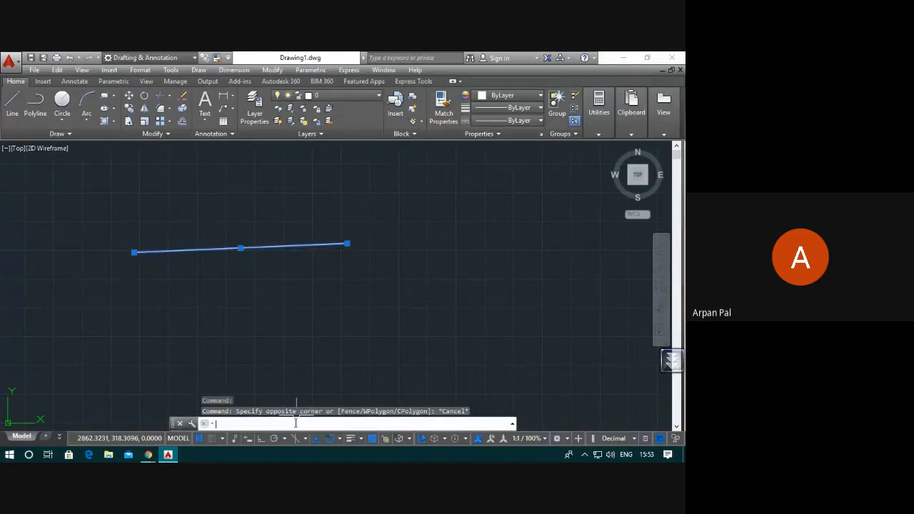
text(properties)
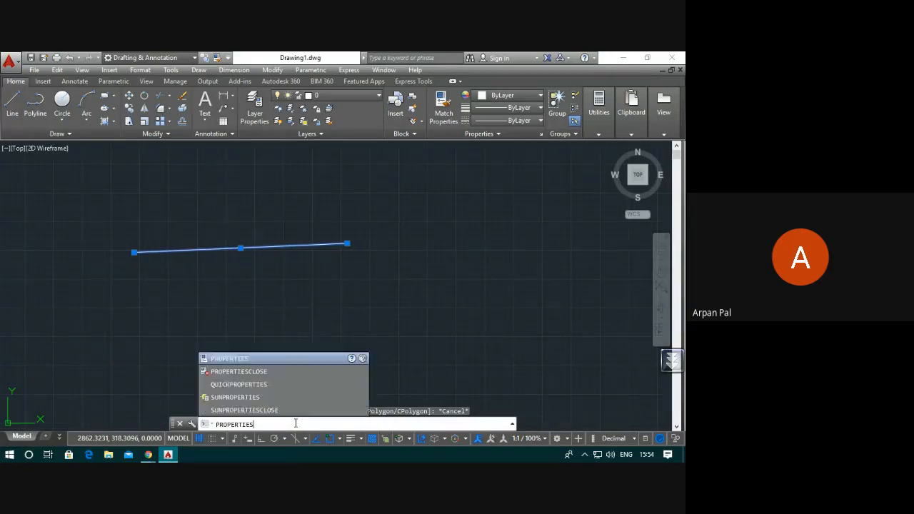
key(Return)
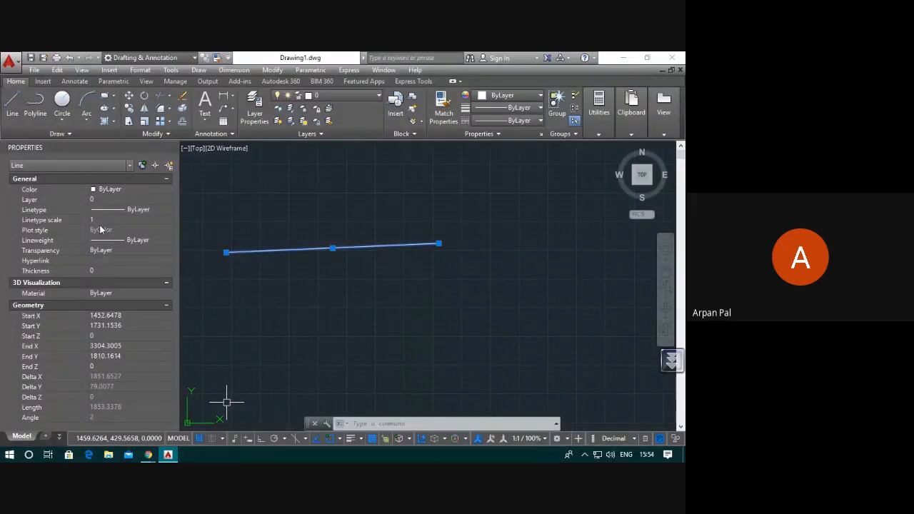
click(364, 366)
key(Escape)
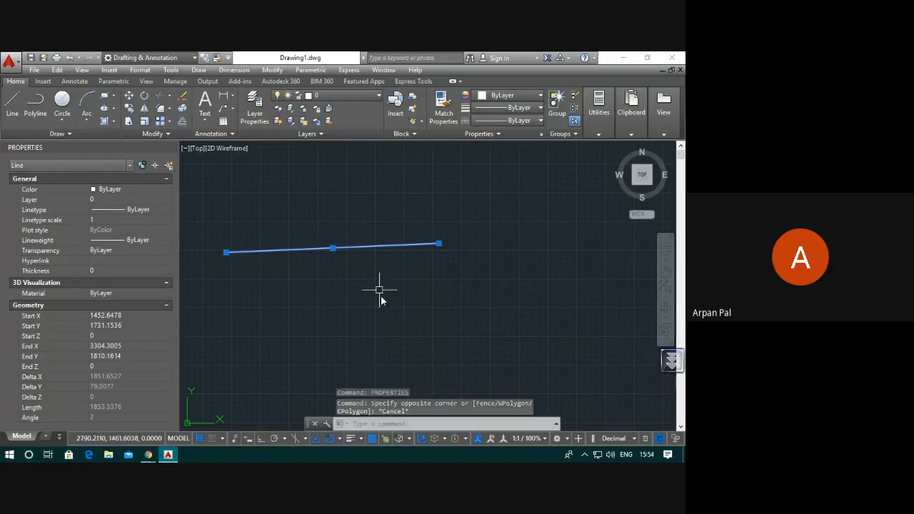
key(Escape)
Draw a second, more steeply rising line below the first one and end the Line command
click(12, 104)
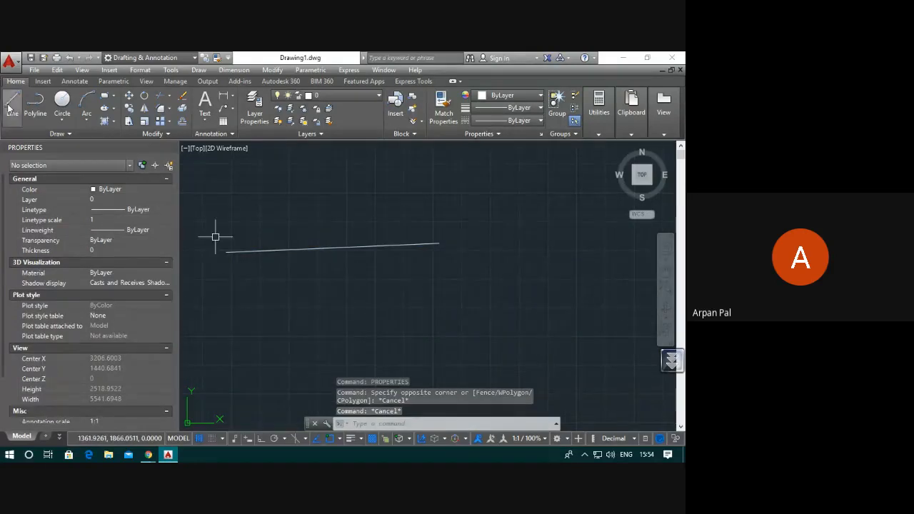
click(327, 347)
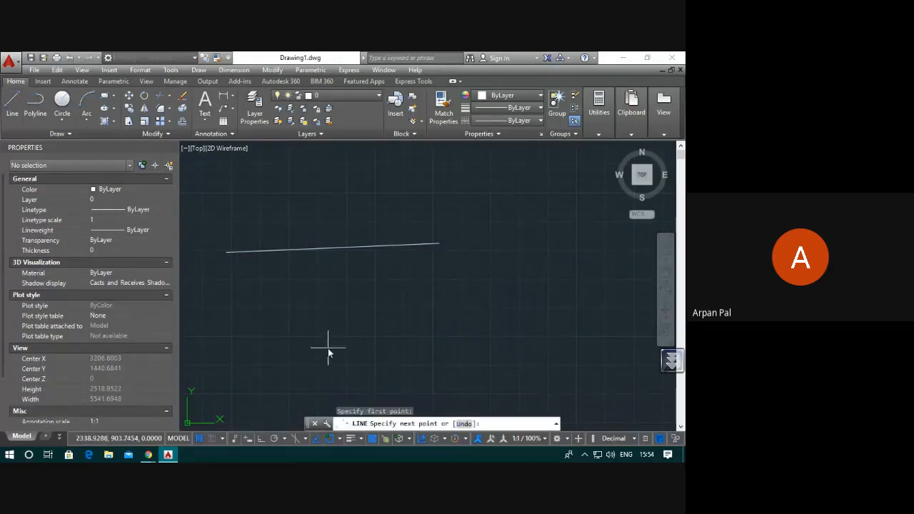
click(502, 284)
key(Escape)
Match the upper line's properties onto the lower sloping line and end the Match Properties command
click(443, 110)
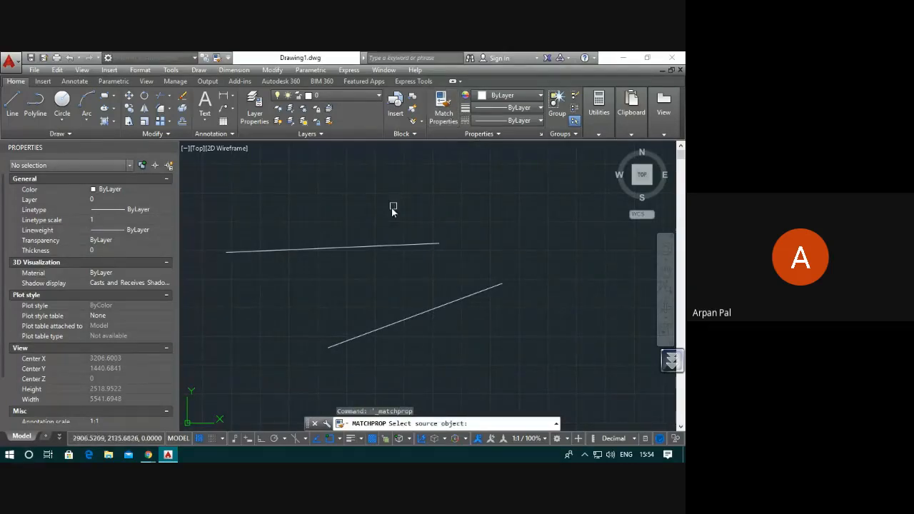
click(354, 245)
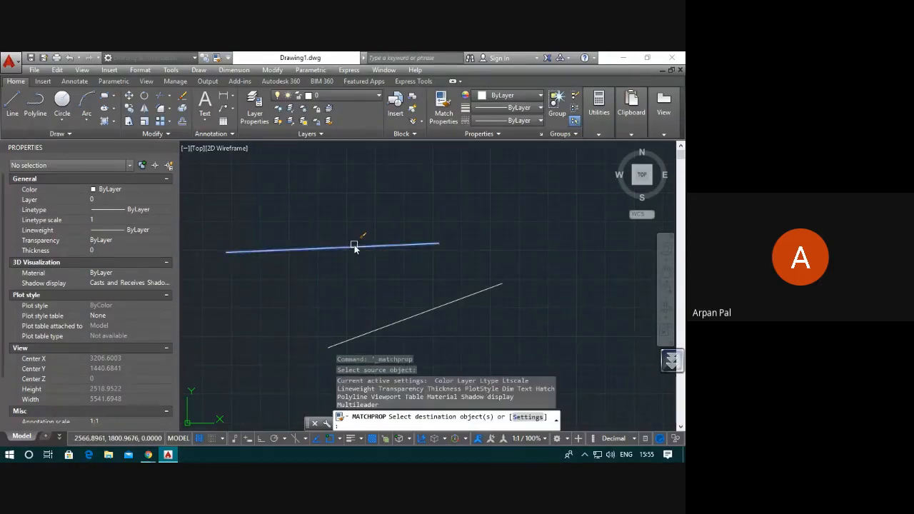
click(449, 303)
click(599, 279)
click(599, 233)
click(461, 200)
click(477, 321)
key(Escape)
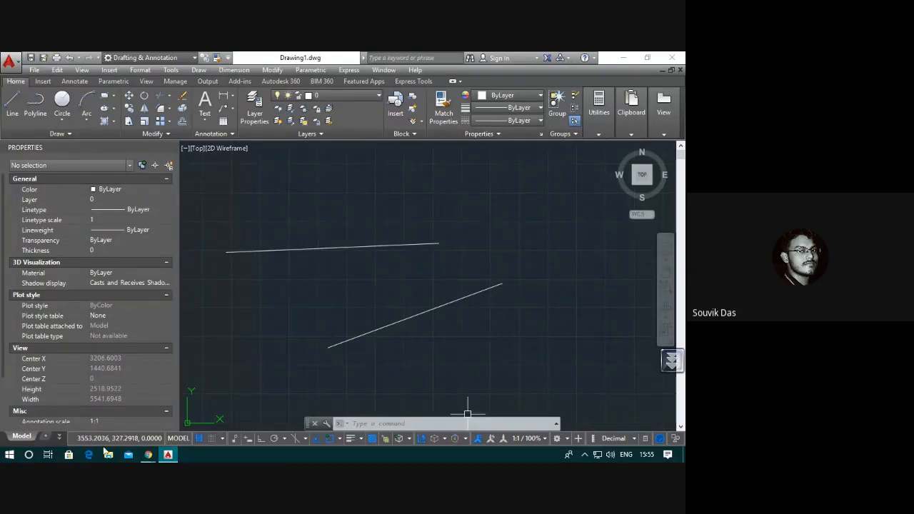
Switch to the assignment PDF in Chrome and examine the complete Figure 1 drawing on page 4 with its dimensions
mouse_move(148, 454)
click(99, 420)
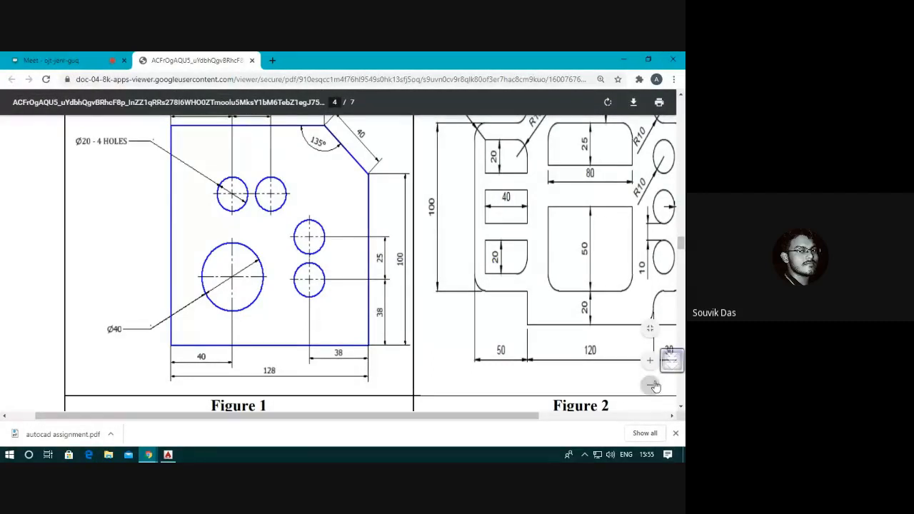
click(652, 384)
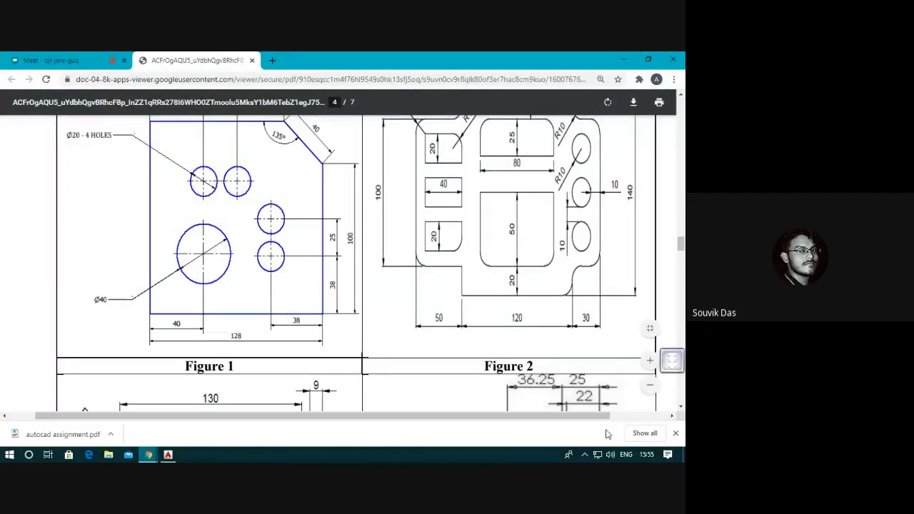
scroll(184, 259, up, 1)
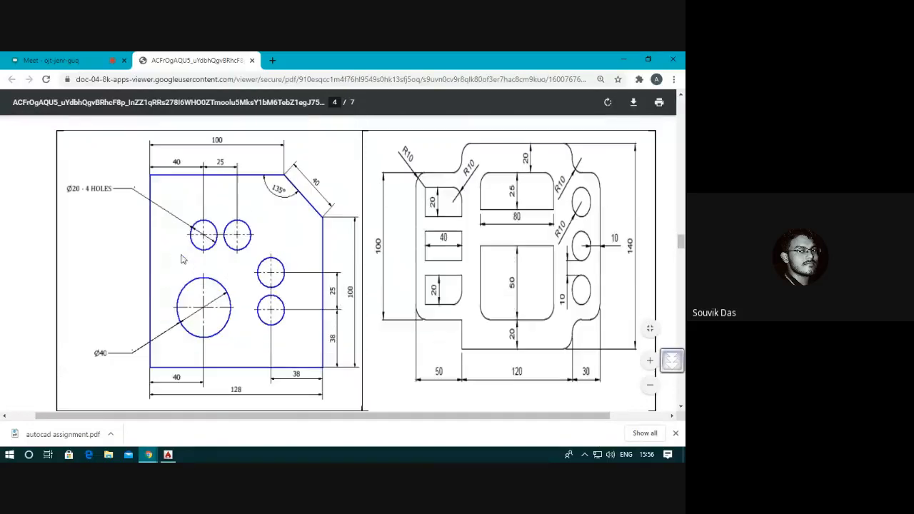